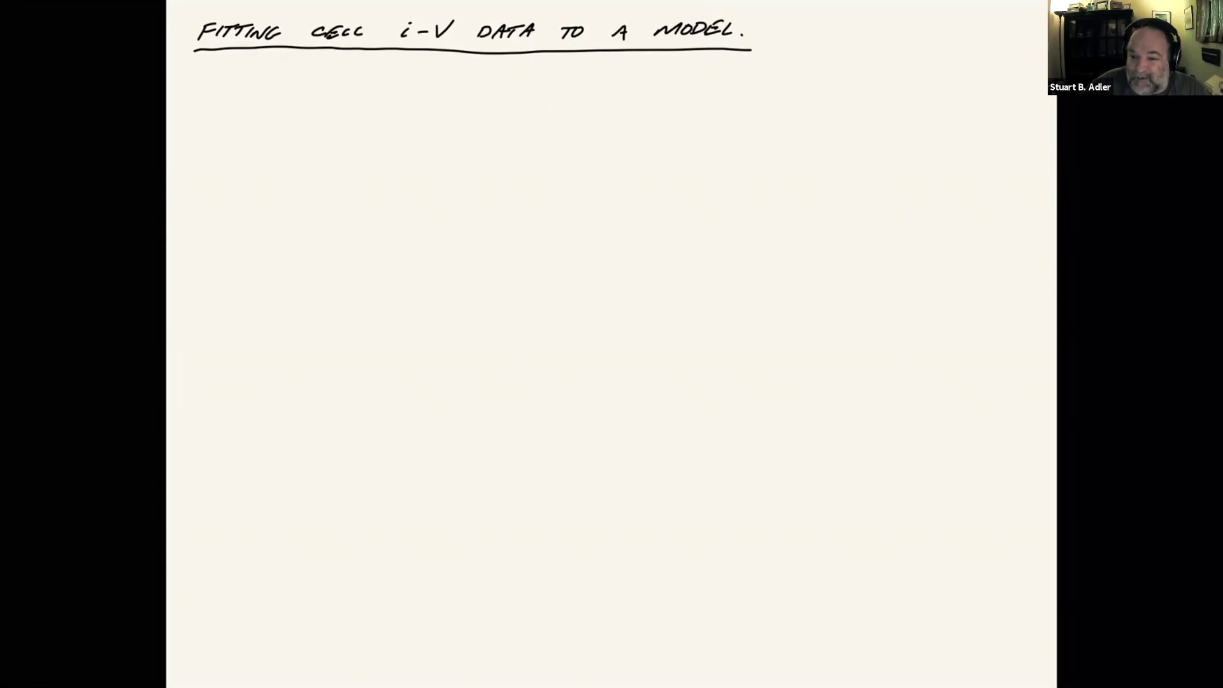
Sketch V-versus-i axes with three descending curves and a T arrow showing their temperature shift.
{"action": "mouse_move", "coordinate": [482, 80]}
{"action": "left_mouse_down"}
{"action": "mouse_move", "coordinate": [483, 139]}
{"action": "mouse_move", "coordinate": [601, 137]}
{"action": "left_mouse_up"}
{"action": "left_click_drag", "start_coordinate": [425, 105], "coordinate": [438, 104]}
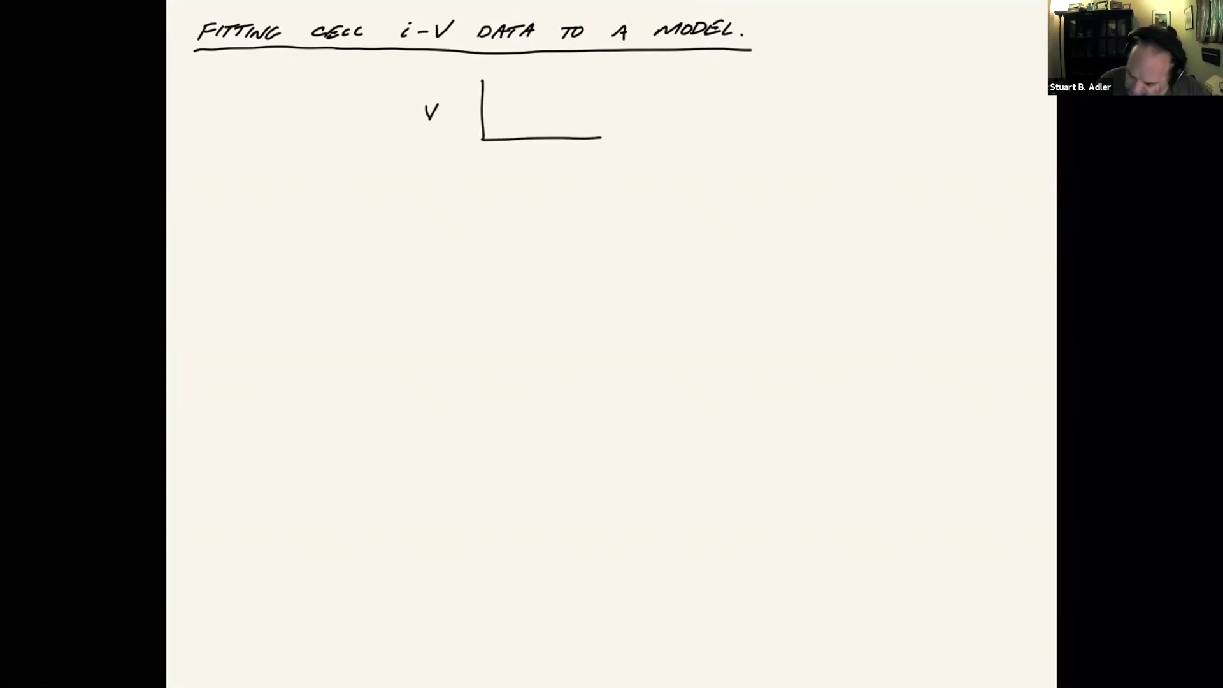
{"action": "left_click_drag", "start_coordinate": [602, 157], "coordinate": [608, 165]}
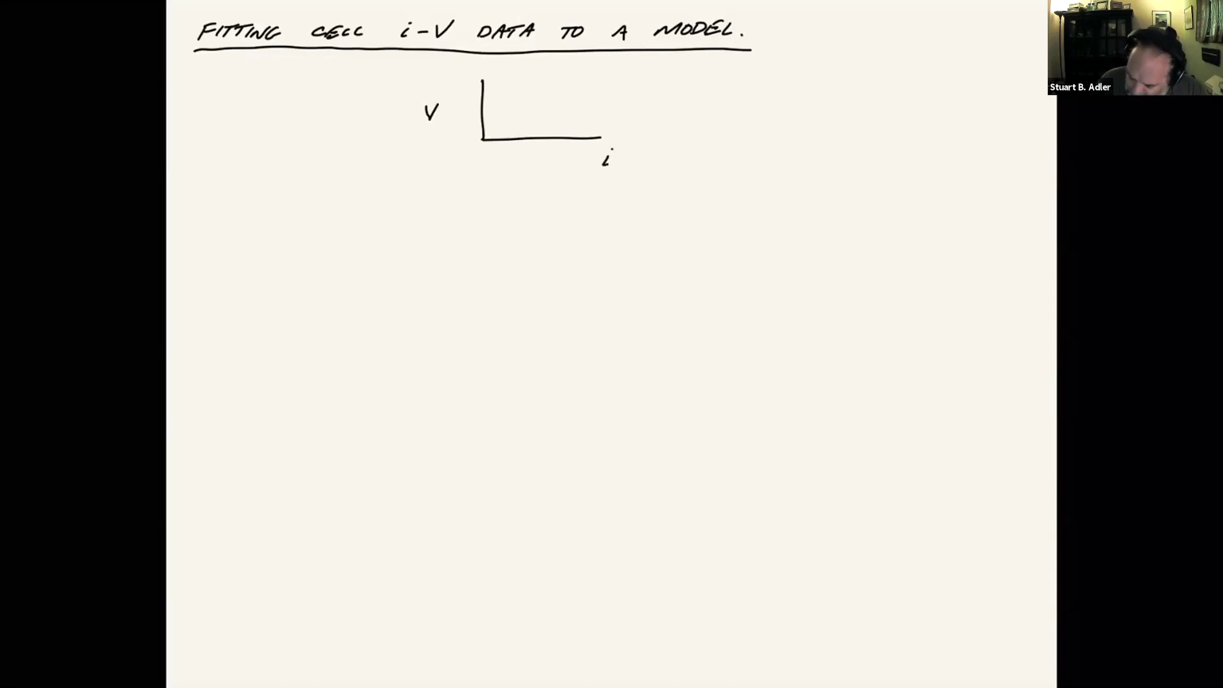
{"action": "mouse_move", "coordinate": [484, 86]}
{"action": "left_mouse_down"}
{"action": "mouse_move", "coordinate": [575, 97]}
{"action": "mouse_move", "coordinate": [568, 120]}
{"action": "mouse_move", "coordinate": [585, 95]}
{"action": "left_mouse_up"}
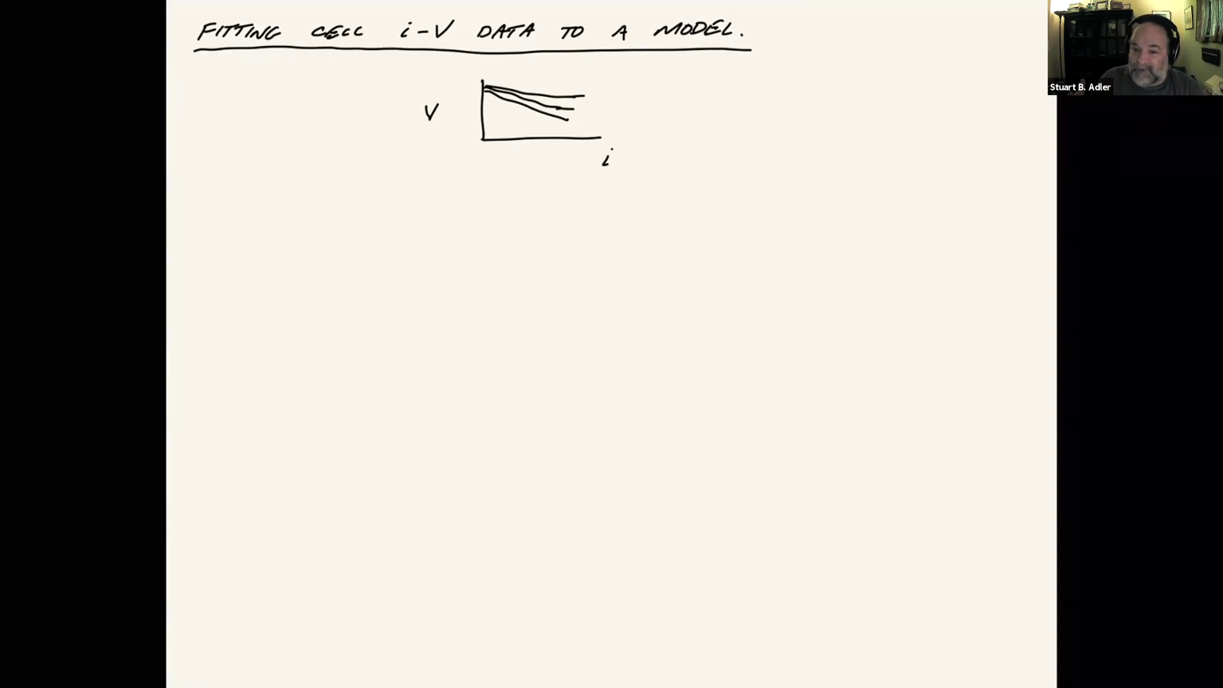
{"action": "left_click_drag", "start_coordinate": [534, 122], "coordinate": [565, 81]}
{"action": "left_click_drag", "start_coordinate": [558, 88], "coordinate": [595, 69]}
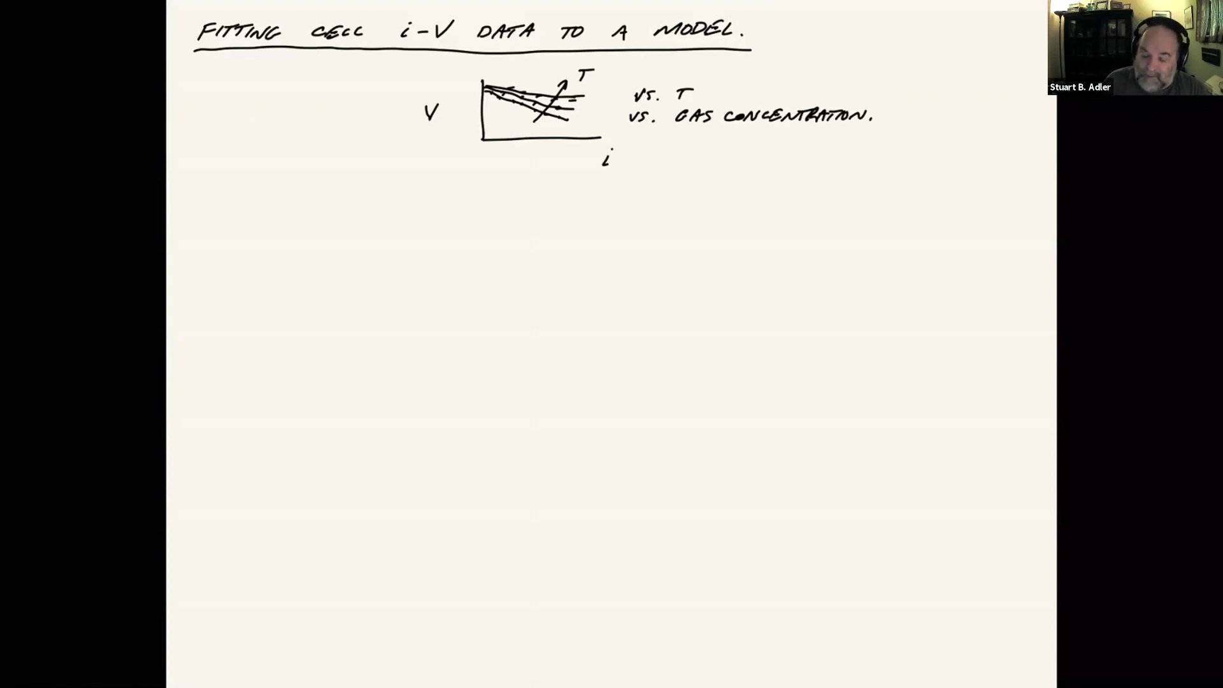
Write the current equation i = i₀(e^(α_f Fη/RT) − e^(−α_b Fη/RT)) below the plot.
{"action": "left_click_drag", "start_coordinate": [282, 220], "coordinate": [327, 229]}
{"action": "left_click_drag", "start_coordinate": [343, 228], "coordinate": [365, 237]}
{"action": "left_click_drag", "start_coordinate": [381, 232], "coordinate": [415, 203]}
{"action": "mouse_move", "coordinate": [425, 197]}
{"action": "left_mouse_down"}
{"action": "mouse_move", "coordinate": [420, 209]}
{"action": "mouse_move", "coordinate": [458, 215]}
{"action": "left_mouse_up"}
{"action": "left_click_drag", "start_coordinate": [470, 191], "coordinate": [456, 216]}
{"action": "mouse_move", "coordinate": [466, 217]}
{"action": "left_mouse_down"}
{"action": "mouse_move", "coordinate": [495, 204]}
{"action": "mouse_move", "coordinate": [508, 230]}
{"action": "left_mouse_up"}
{"action": "left_click_drag", "start_coordinate": [524, 236], "coordinate": [541, 237]}
{"action": "left_click_drag", "start_coordinate": [549, 209], "coordinate": [623, 220]}
{"action": "left_click_drag", "start_coordinate": [643, 202], "coordinate": [630, 220]}
{"action": "mouse_move", "coordinate": [646, 206]}
{"action": "left_mouse_down"}
{"action": "mouse_move", "coordinate": [660, 205]}
{"action": "mouse_move", "coordinate": [649, 251]}
{"action": "left_mouse_up"}
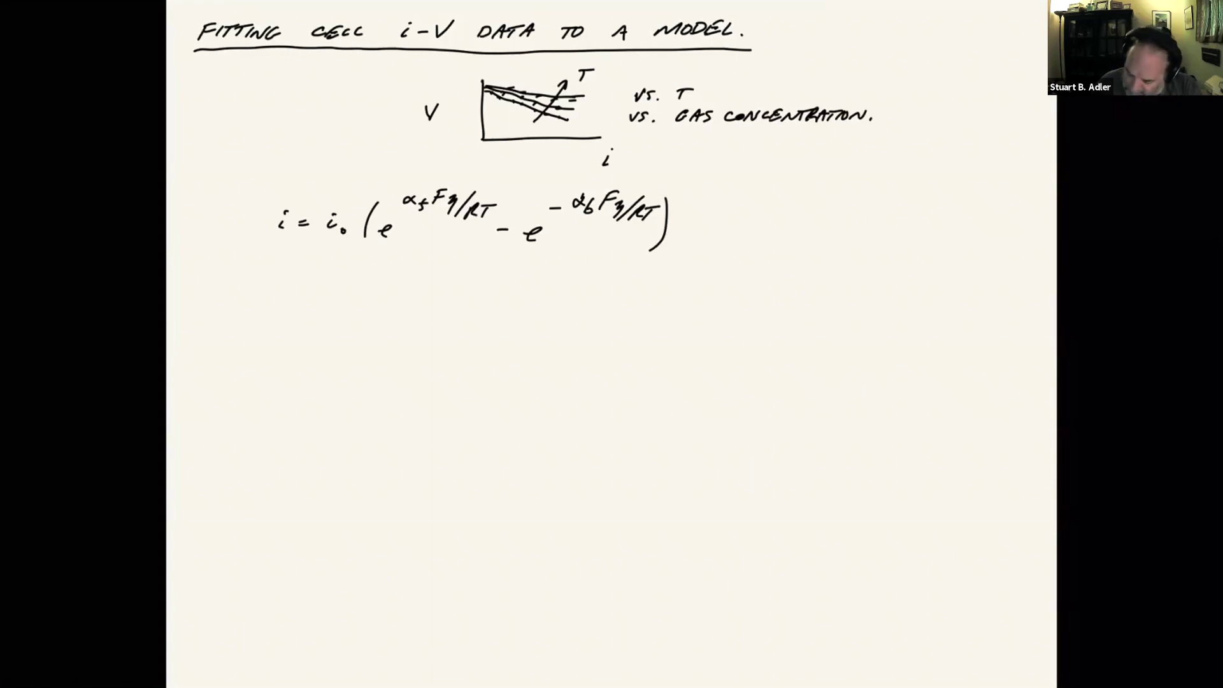
Handwrite 'ASSUME αf = αb = α' and 'α ~ 0.5' to the right of the equation.
{"action": "mouse_move", "coordinate": [769, 205]}
{"action": "left_mouse_down"}
{"action": "mouse_move", "coordinate": [860, 189]}
{"action": "mouse_move", "coordinate": [853, 200]}
{"action": "mouse_move", "coordinate": [940, 194]}
{"action": "left_mouse_up"}
{"action": "mouse_move", "coordinate": [929, 201]}
{"action": "left_mouse_down"}
{"action": "mouse_move", "coordinate": [965, 214]}
{"action": "mouse_move", "coordinate": [993, 202]}
{"action": "left_mouse_up"}
{"action": "left_click_drag", "start_coordinate": [1016, 192], "coordinate": [1014, 206]}
{"action": "mouse_move", "coordinate": [803, 231]}
{"action": "left_mouse_down"}
{"action": "mouse_move", "coordinate": [802, 243]}
{"action": "mouse_move", "coordinate": [894, 230]}
{"action": "left_mouse_up"}
{"action": "left_click", "coordinate": [875, 241]}
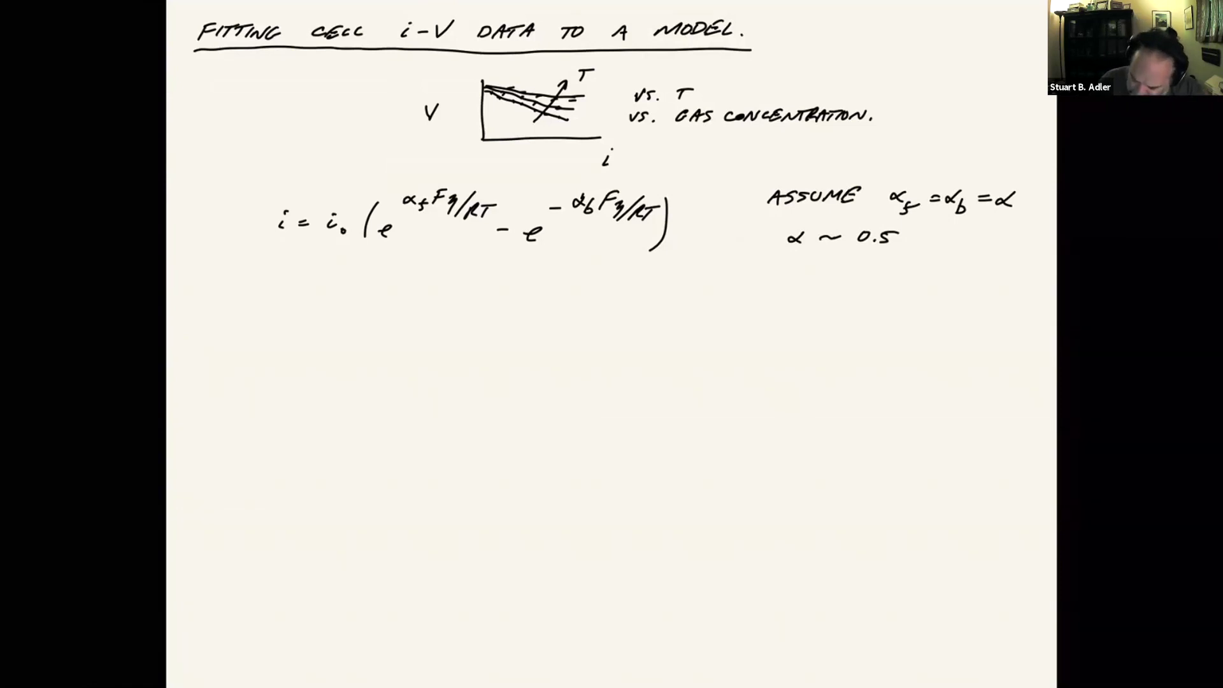
Write i = 2i₀·½(e^(αFη/RT) − e^(−αFη/RT)) under the first equation, followed by an equals sign.
{"action": "left_click_drag", "start_coordinate": [352, 293], "coordinate": [394, 299]}
{"action": "mouse_move", "coordinate": [472, 265]}
{"action": "left_mouse_down"}
{"action": "mouse_move", "coordinate": [449, 318]}
{"action": "mouse_move", "coordinate": [540, 274]}
{"action": "mouse_move", "coordinate": [579, 304]}
{"action": "mouse_move", "coordinate": [648, 280]}
{"action": "mouse_move", "coordinate": [688, 293]}
{"action": "mouse_move", "coordinate": [698, 283]}
{"action": "left_mouse_up"}
{"action": "left_click_drag", "start_coordinate": [690, 284], "coordinate": [688, 296]}
{"action": "left_click_drag", "start_coordinate": [700, 278], "coordinate": [688, 322]}
{"action": "left_click_drag", "start_coordinate": [749, 298], "coordinate": [758, 297]}
{"action": "left_click_drag", "start_coordinate": [748, 304], "coordinate": [810, 311]}
Complete the rewritten line with 2i₀ sinh(αFη/RT).
{"action": "left_click_drag", "start_coordinate": [812, 292], "coordinate": [814, 293]}
{"action": "left_click_drag", "start_coordinate": [818, 309], "coordinate": [841, 309]}
{"action": "left_click_drag", "start_coordinate": [860, 297], "coordinate": [859, 308]}
{"action": "left_click_drag", "start_coordinate": [865, 308], "coordinate": [879, 295]}
{"action": "mouse_move", "coordinate": [883, 294]}
{"action": "left_mouse_down"}
{"action": "mouse_move", "coordinate": [883, 308]}
{"action": "mouse_move", "coordinate": [897, 301]}
{"action": "left_mouse_up"}
{"action": "left_click_drag", "start_coordinate": [898, 294], "coordinate": [897, 310]}
{"action": "left_click_drag", "start_coordinate": [917, 286], "coordinate": [902, 320]}
{"action": "left_click_drag", "start_coordinate": [944, 281], "coordinate": [945, 290]}
{"action": "mouse_move", "coordinate": [955, 279]}
{"action": "left_mouse_down"}
{"action": "mouse_move", "coordinate": [948, 293]}
{"action": "mouse_move", "coordinate": [974, 294]}
{"action": "left_mouse_up"}
{"action": "mouse_move", "coordinate": [929, 300]}
{"action": "left_mouse_down"}
{"action": "mouse_move", "coordinate": [977, 297]}
{"action": "mouse_move", "coordinate": [942, 307]}
{"action": "left_mouse_up"}
{"action": "mouse_move", "coordinate": [942, 308]}
{"action": "left_mouse_down"}
{"action": "mouse_move", "coordinate": [967, 307]}
{"action": "mouse_move", "coordinate": [975, 324]}
{"action": "left_mouse_up"}
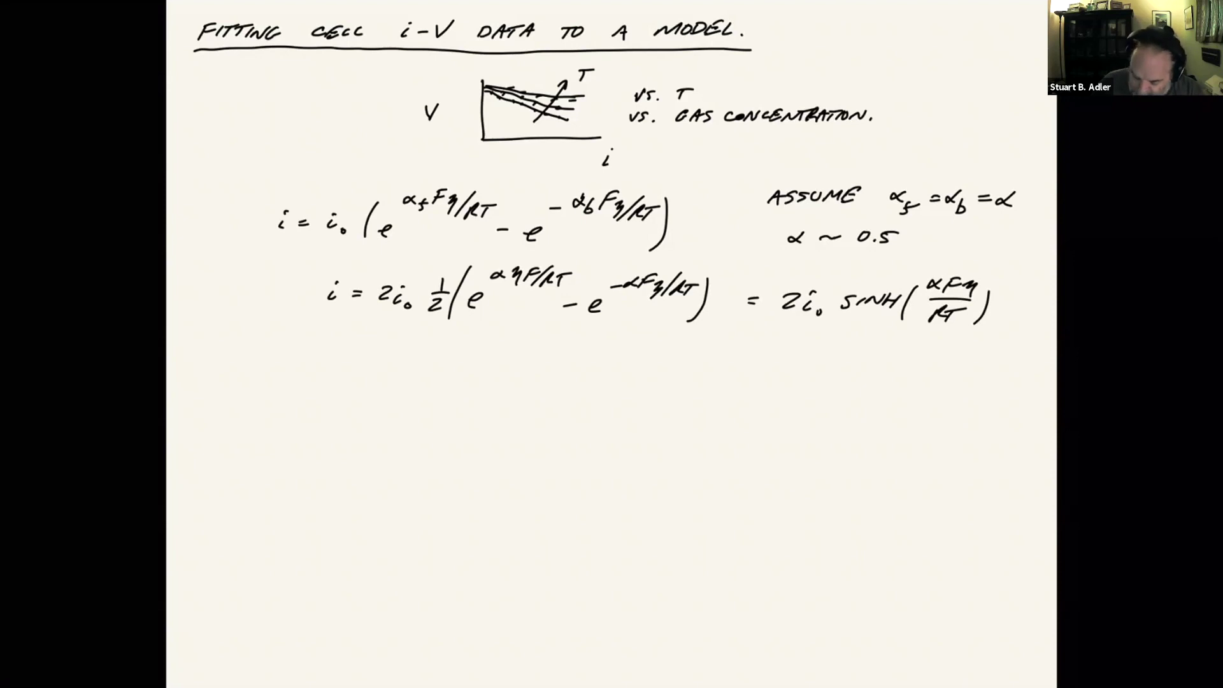
Write η = (RT/αF) sinh⁻¹(i/2i₀) and note 'η vs. i' beside it.
{"action": "left_click_drag", "start_coordinate": [468, 348], "coordinate": [463, 375]}
{"action": "left_click_drag", "start_coordinate": [488, 349], "coordinate": [564, 333]}
{"action": "mouse_move", "coordinate": [517, 354]}
{"action": "left_mouse_down"}
{"action": "mouse_move", "coordinate": [564, 352]}
{"action": "mouse_move", "coordinate": [518, 374]}
{"action": "left_mouse_up"}
{"action": "mouse_move", "coordinate": [558, 360]}
{"action": "left_mouse_down"}
{"action": "mouse_move", "coordinate": [540, 375]}
{"action": "mouse_move", "coordinate": [579, 362]}
{"action": "left_mouse_up"}
{"action": "mouse_move", "coordinate": [592, 361]}
{"action": "left_mouse_down"}
{"action": "mouse_move", "coordinate": [625, 352]}
{"action": "mouse_move", "coordinate": [635, 362]}
{"action": "left_mouse_up"}
{"action": "left_click_drag", "start_coordinate": [635, 342], "coordinate": [645, 340]}
{"action": "left_click_drag", "start_coordinate": [649, 334], "coordinate": [674, 350]}
{"action": "mouse_move", "coordinate": [663, 363]}
{"action": "left_mouse_down"}
{"action": "mouse_move", "coordinate": [698, 341]}
{"action": "mouse_move", "coordinate": [697, 377]}
{"action": "left_mouse_up"}
{"action": "left_click_drag", "start_coordinate": [713, 343], "coordinate": [719, 385]}
{"action": "left_click_drag", "start_coordinate": [658, 339], "coordinate": [645, 381]}
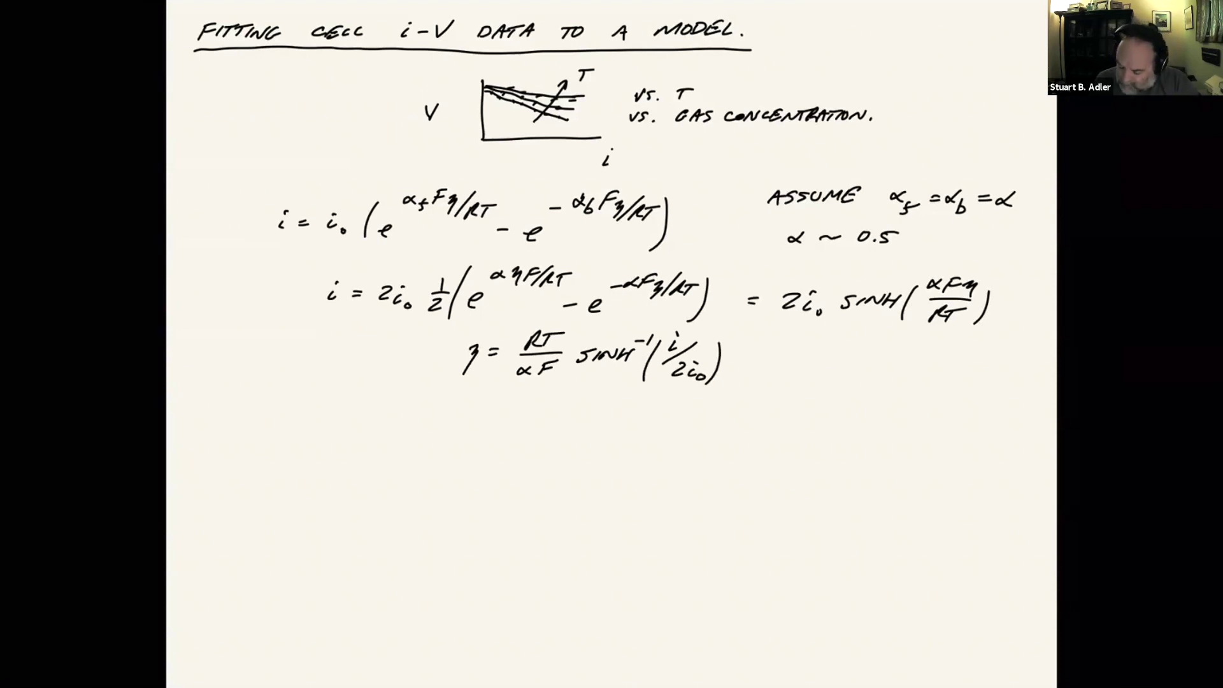
{"action": "mouse_move", "coordinate": [818, 363]}
{"action": "left_mouse_down"}
{"action": "mouse_move", "coordinate": [831, 355]}
{"action": "mouse_move", "coordinate": [814, 381]}
{"action": "left_mouse_up"}
{"action": "left_click_drag", "start_coordinate": [840, 359], "coordinate": [885, 372]}
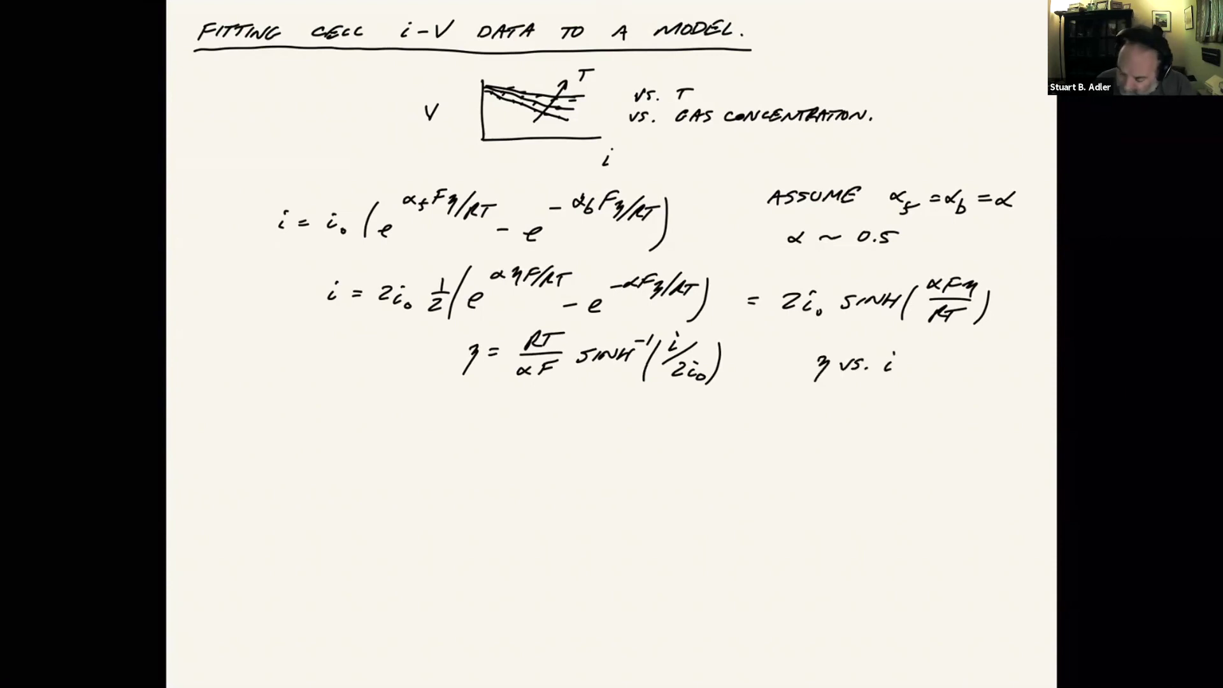
Write the cell-voltage equation V = VEOB − (Rc)i − ηc(i) − ηa(i) below.
{"action": "mouse_move", "coordinate": [442, 418]}
{"action": "left_mouse_down"}
{"action": "mouse_move", "coordinate": [444, 435]}
{"action": "mouse_move", "coordinate": [461, 416]}
{"action": "left_mouse_up"}
{"action": "left_click_drag", "start_coordinate": [466, 425], "coordinate": [476, 423]}
{"action": "mouse_move", "coordinate": [468, 431]}
{"action": "left_mouse_down"}
{"action": "mouse_move", "coordinate": [516, 417]}
{"action": "mouse_move", "coordinate": [533, 433]}
{"action": "mouse_move", "coordinate": [573, 423]}
{"action": "mouse_move", "coordinate": [593, 434]}
{"action": "left_mouse_up"}
{"action": "mouse_move", "coordinate": [594, 415]}
{"action": "left_mouse_down"}
{"action": "mouse_move", "coordinate": [627, 435]}
{"action": "mouse_move", "coordinate": [590, 434]}
{"action": "mouse_move", "coordinate": [638, 437]}
{"action": "left_mouse_up"}
{"action": "left_click_drag", "start_coordinate": [643, 416], "coordinate": [680, 427]}
{"action": "mouse_move", "coordinate": [690, 424]}
{"action": "left_mouse_down"}
{"action": "mouse_move", "coordinate": [700, 426]}
{"action": "mouse_move", "coordinate": [694, 444]}
{"action": "left_mouse_up"}
{"action": "left_click_drag", "start_coordinate": [714, 437], "coordinate": [739, 440]}
{"action": "mouse_move", "coordinate": [746, 422]}
{"action": "left_mouse_down"}
{"action": "mouse_move", "coordinate": [754, 445]}
{"action": "mouse_move", "coordinate": [795, 431]}
{"action": "left_mouse_up"}
{"action": "mouse_move", "coordinate": [807, 429]}
{"action": "left_mouse_down"}
{"action": "mouse_move", "coordinate": [817, 424]}
{"action": "mouse_move", "coordinate": [810, 447]}
{"action": "mouse_move", "coordinate": [861, 442]}
{"action": "left_mouse_up"}
{"action": "left_click_drag", "start_coordinate": [865, 424], "coordinate": [878, 446]}
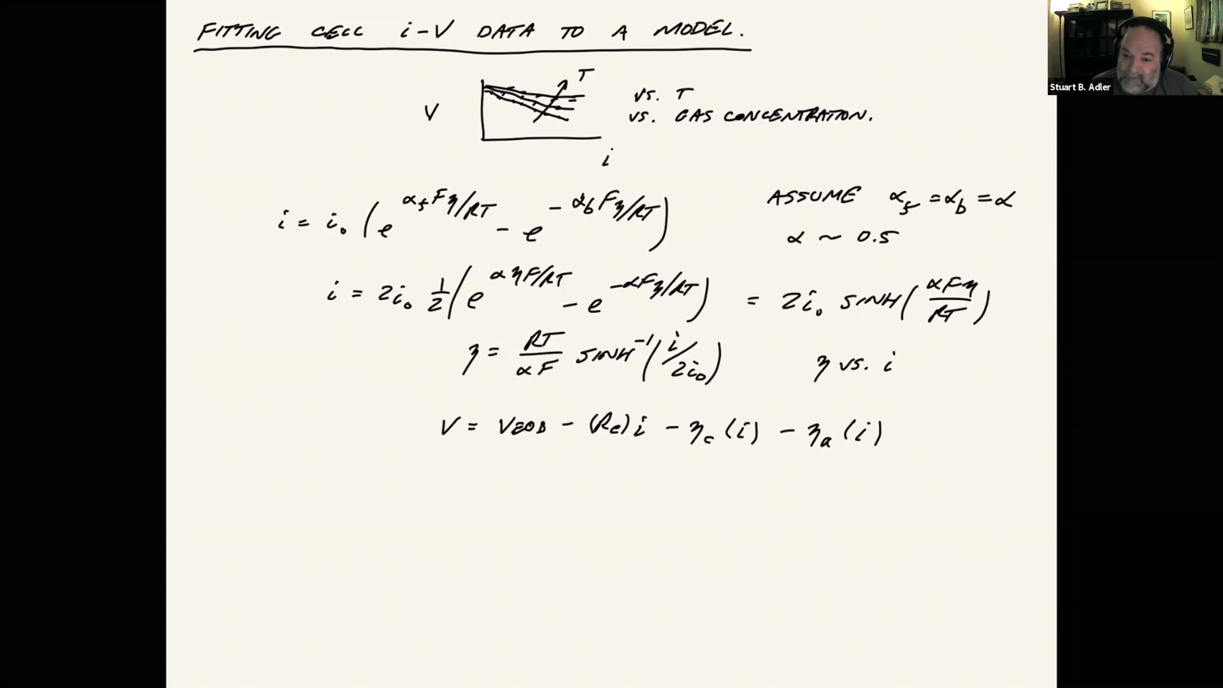
Add 'CAN FIT TO DATA' with an arrow to the V equation, and circle the 'vs.' notes in red.
{"action": "left_click_drag", "start_coordinate": [365, 430], "coordinate": [409, 429]}
{"action": "left_click_drag", "start_coordinate": [237, 424], "coordinate": [280, 411]}
{"action": "left_click_drag", "start_coordinate": [292, 418], "coordinate": [339, 402]}
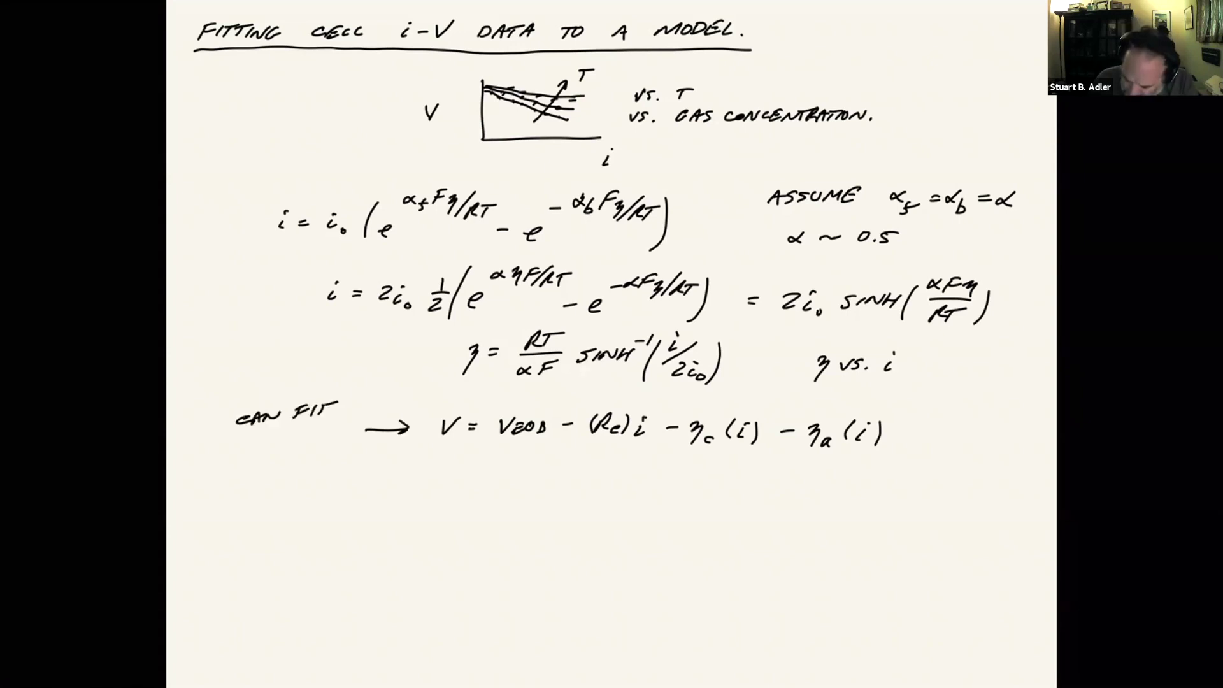
{"action": "left_click_drag", "start_coordinate": [246, 451], "coordinate": [336, 439]}
{"action": "left_click", "coordinate": [347, 433]}
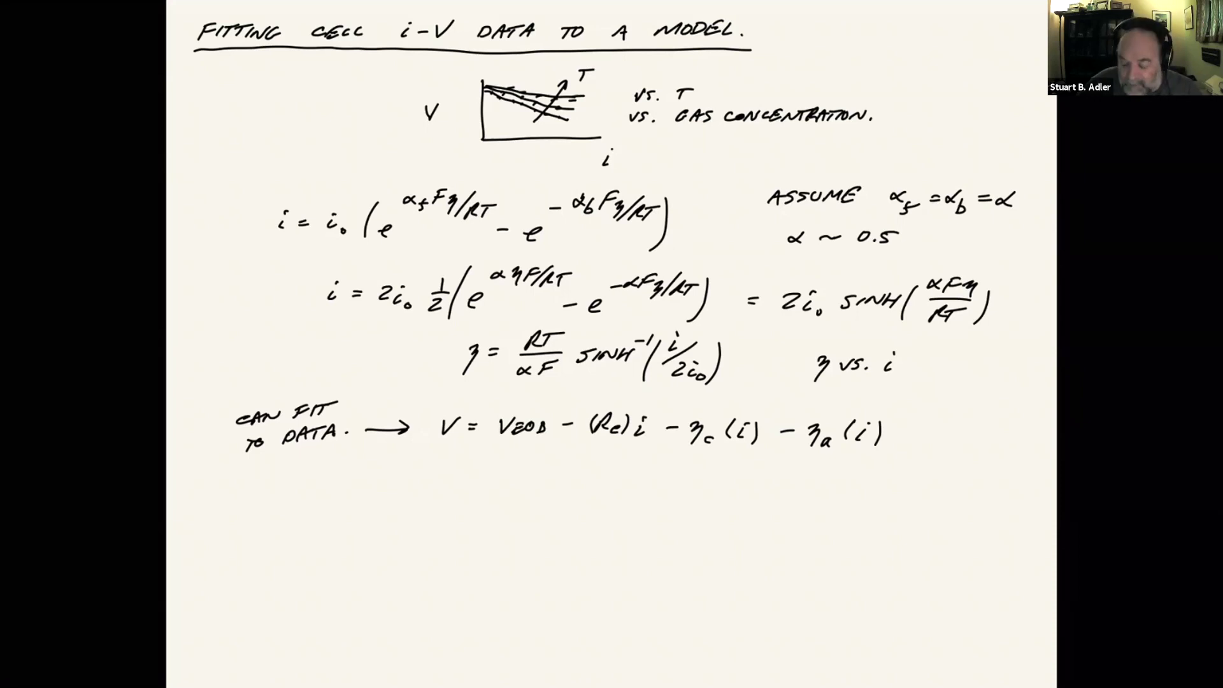
{"action": "mouse_move", "coordinate": [660, 72]}
{"action": "left_mouse_down"}
{"action": "mouse_move", "coordinate": [790, 135]}
{"action": "mouse_move", "coordinate": [694, 62]}
{"action": "mouse_move", "coordinate": [662, 68]}
{"action": "left_mouse_up"}
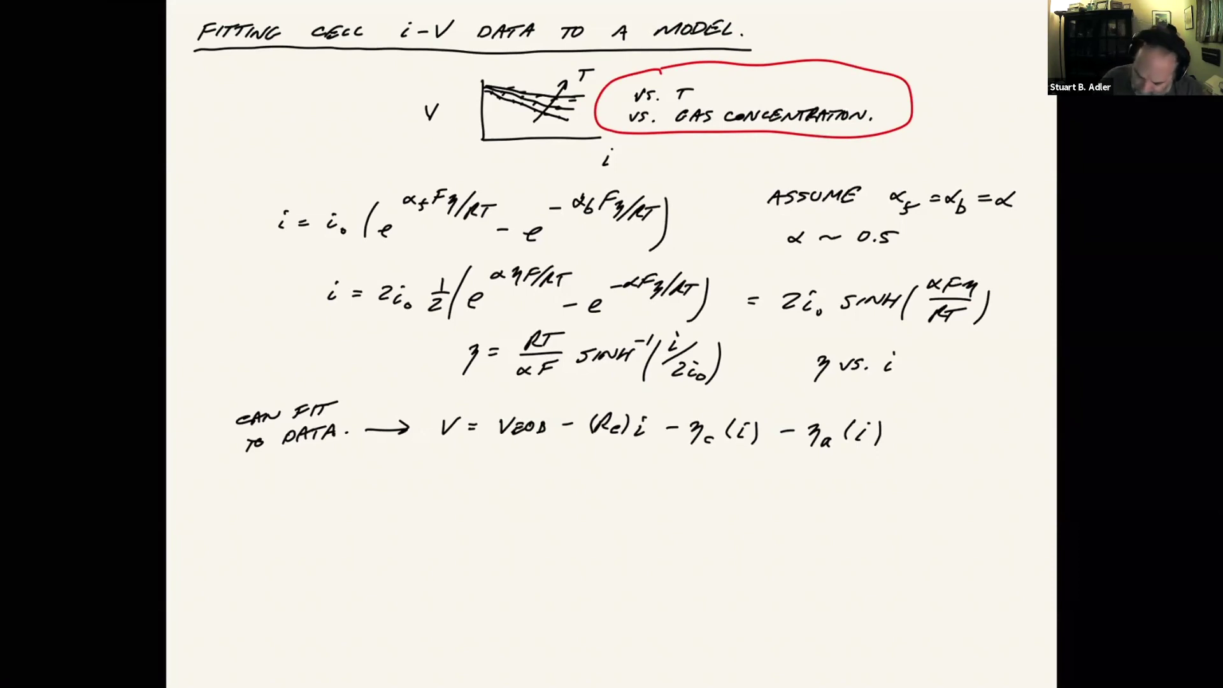
Write i₀ = i₀₁e^(−Ea/kB(1/T − 1/T₁)) below the voltage equation.
{"action": "mouse_move", "coordinate": [361, 489]}
{"action": "left_mouse_down"}
{"action": "mouse_move", "coordinate": [369, 506]}
{"action": "mouse_move", "coordinate": [414, 489]}
{"action": "left_mouse_up"}
{"action": "mouse_move", "coordinate": [404, 496]}
{"action": "left_mouse_down"}
{"action": "mouse_move", "coordinate": [446, 502]}
{"action": "mouse_move", "coordinate": [449, 483]}
{"action": "mouse_move", "coordinate": [467, 509]}
{"action": "left_mouse_up"}
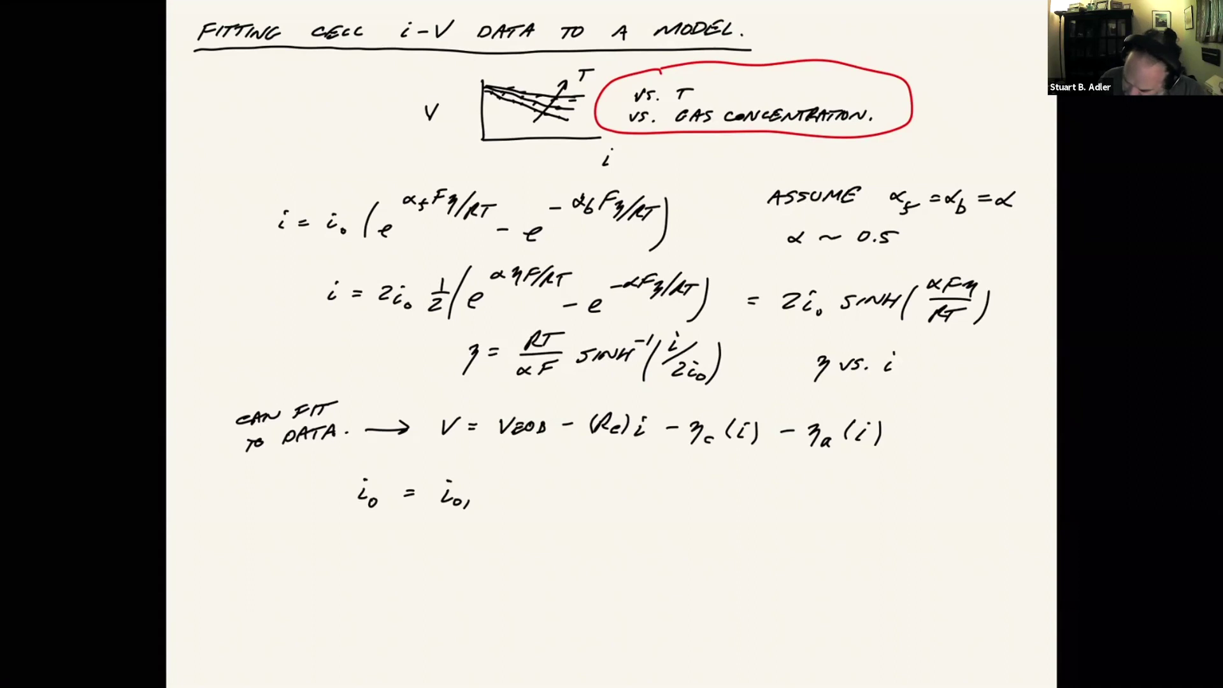
{"action": "mouse_move", "coordinate": [488, 498]}
{"action": "left_mouse_down"}
{"action": "mouse_move", "coordinate": [500, 504]}
{"action": "mouse_move", "coordinate": [525, 468]}
{"action": "left_mouse_up"}
{"action": "mouse_move", "coordinate": [535, 458]}
{"action": "left_mouse_down"}
{"action": "mouse_move", "coordinate": [533, 470]}
{"action": "mouse_move", "coordinate": [548, 462]}
{"action": "left_mouse_up"}
{"action": "mouse_move", "coordinate": [530, 471]}
{"action": "left_mouse_down"}
{"action": "mouse_move", "coordinate": [565, 475]}
{"action": "mouse_move", "coordinate": [539, 495]}
{"action": "left_mouse_up"}
{"action": "mouse_move", "coordinate": [542, 486]}
{"action": "left_mouse_down"}
{"action": "mouse_move", "coordinate": [550, 497]}
{"action": "mouse_move", "coordinate": [591, 475]}
{"action": "left_mouse_up"}
{"action": "left_click_drag", "start_coordinate": [581, 477], "coordinate": [604, 476]}
{"action": "mouse_move", "coordinate": [588, 480]}
{"action": "left_mouse_down"}
{"action": "mouse_move", "coordinate": [593, 494]}
{"action": "mouse_move", "coordinate": [627, 475]}
{"action": "left_mouse_up"}
{"action": "mouse_move", "coordinate": [647, 464]}
{"action": "left_mouse_down"}
{"action": "mouse_move", "coordinate": [645, 476]}
{"action": "mouse_move", "coordinate": [660, 477]}
{"action": "left_mouse_up"}
{"action": "left_click_drag", "start_coordinate": [637, 482], "coordinate": [653, 481]}
{"action": "left_click_drag", "start_coordinate": [646, 483], "coordinate": [642, 497]}
{"action": "left_click_drag", "start_coordinate": [651, 492], "coordinate": [666, 502]}
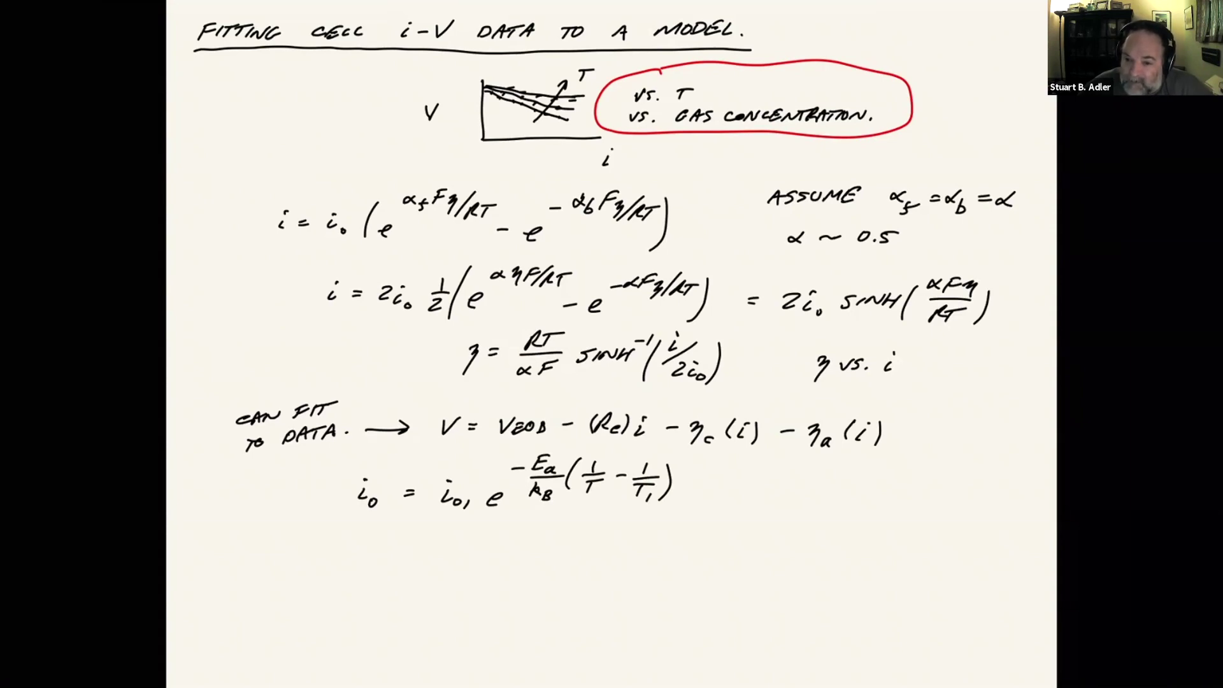
Write the conductivity σ_i with the same Arrhenius exponent in T₁, followed by an implies arrow.
{"action": "left_click_drag", "start_coordinate": [362, 542], "coordinate": [372, 538]}
{"action": "left_click_drag", "start_coordinate": [372, 556], "coordinate": [412, 548]}
{"action": "mouse_move", "coordinate": [401, 555]}
{"action": "left_mouse_down"}
{"action": "mouse_move", "coordinate": [450, 544]}
{"action": "mouse_move", "coordinate": [446, 567]}
{"action": "left_mouse_up"}
{"action": "mouse_move", "coordinate": [455, 561]}
{"action": "left_mouse_down"}
{"action": "mouse_move", "coordinate": [547, 532]}
{"action": "mouse_move", "coordinate": [542, 567]}
{"action": "left_mouse_up"}
{"action": "mouse_move", "coordinate": [576, 528]}
{"action": "left_mouse_down"}
{"action": "mouse_move", "coordinate": [651, 559]}
{"action": "mouse_move", "coordinate": [642, 572]}
{"action": "left_mouse_up"}
{"action": "mouse_move", "coordinate": [658, 532]}
{"action": "left_mouse_down"}
{"action": "mouse_move", "coordinate": [659, 573]}
{"action": "mouse_move", "coordinate": [713, 558]}
{"action": "left_mouse_up"}
{"action": "mouse_move", "coordinate": [703, 543]}
{"action": "left_mouse_down"}
{"action": "mouse_move", "coordinate": [682, 602]}
{"action": "mouse_move", "coordinate": [702, 605]}
{"action": "left_mouse_up"}
Write Re = Re₁e^(+Ea/kB(1/T − 1/T₁)) for the resistance.
{"action": "left_click_drag", "start_coordinate": [714, 590], "coordinate": [725, 591]}
{"action": "left_click_drag", "start_coordinate": [714, 597], "coordinate": [770, 603]}
{"action": "left_click_drag", "start_coordinate": [774, 604], "coordinate": [806, 603]}
{"action": "left_click_drag", "start_coordinate": [810, 569], "coordinate": [816, 575]}
{"action": "left_click_drag", "start_coordinate": [847, 550], "coordinate": [867, 572]}
{"action": "mouse_move", "coordinate": [836, 579]}
{"action": "left_mouse_down"}
{"action": "mouse_move", "coordinate": [858, 593]}
{"action": "mouse_move", "coordinate": [870, 583]}
{"action": "left_mouse_up"}
{"action": "mouse_move", "coordinate": [890, 557]}
{"action": "left_mouse_down"}
{"action": "mouse_move", "coordinate": [892, 587]}
{"action": "mouse_move", "coordinate": [944, 591]}
{"action": "left_mouse_up"}
{"action": "left_click_drag", "start_coordinate": [954, 554], "coordinate": [960, 596]}
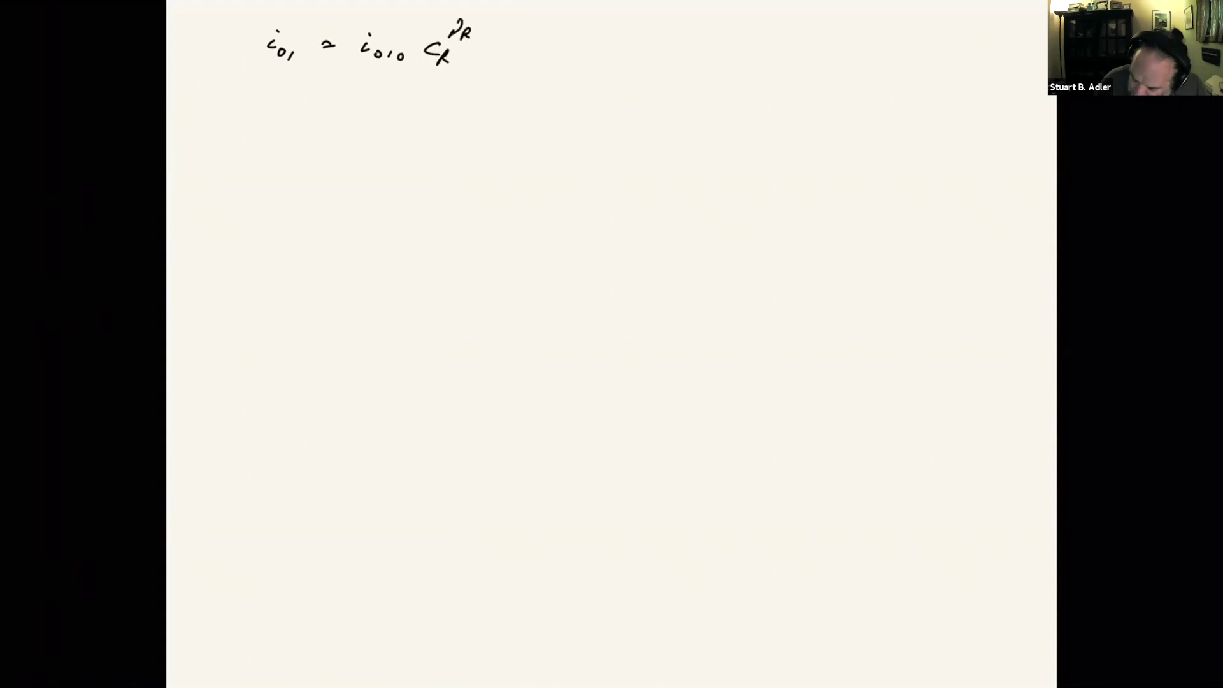
Write i₀₁ with concentration exponents and a (c) superscript, then scroll Excel to the charts.
{"action": "left_click_drag", "start_coordinate": [510, 34], "coordinate": [528, 34]}
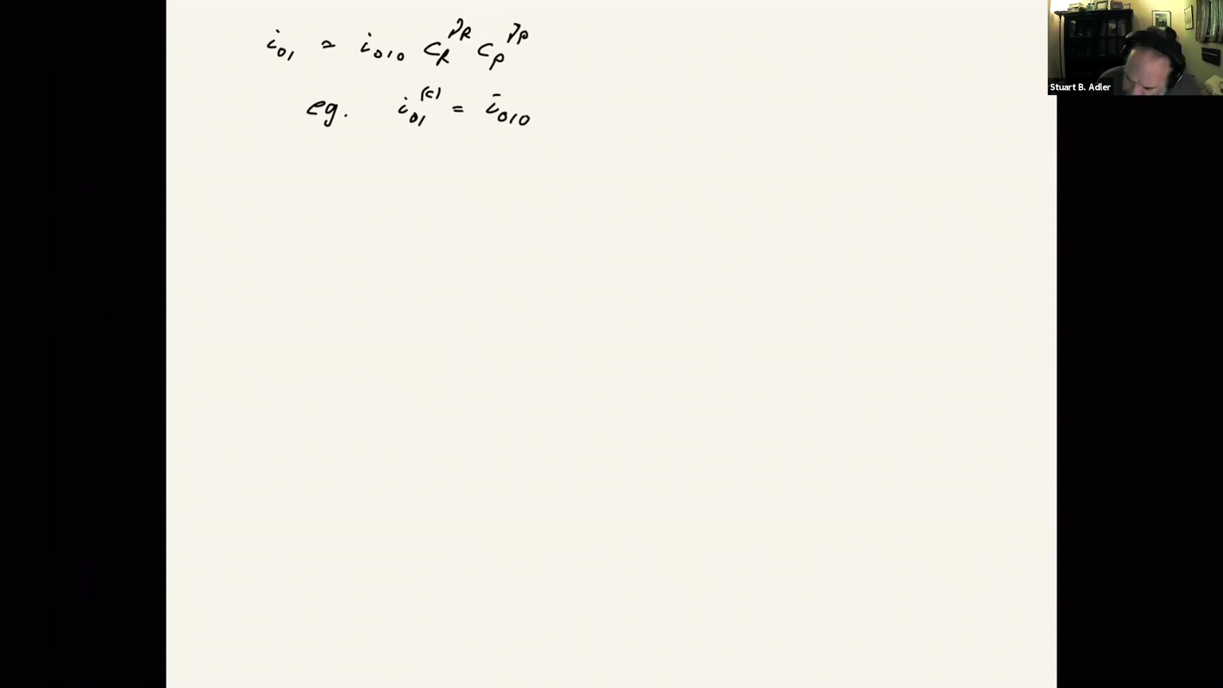
{"action": "left_click_drag", "start_coordinate": [532, 87], "coordinate": [530, 95]}
{"action": "mouse_move", "coordinate": [537, 83]}
{"action": "left_mouse_down"}
{"action": "mouse_move", "coordinate": [538, 96]}
{"action": "mouse_move", "coordinate": [520, 96]}
{"action": "mouse_move", "coordinate": [597, 124]}
{"action": "left_mouse_up"}
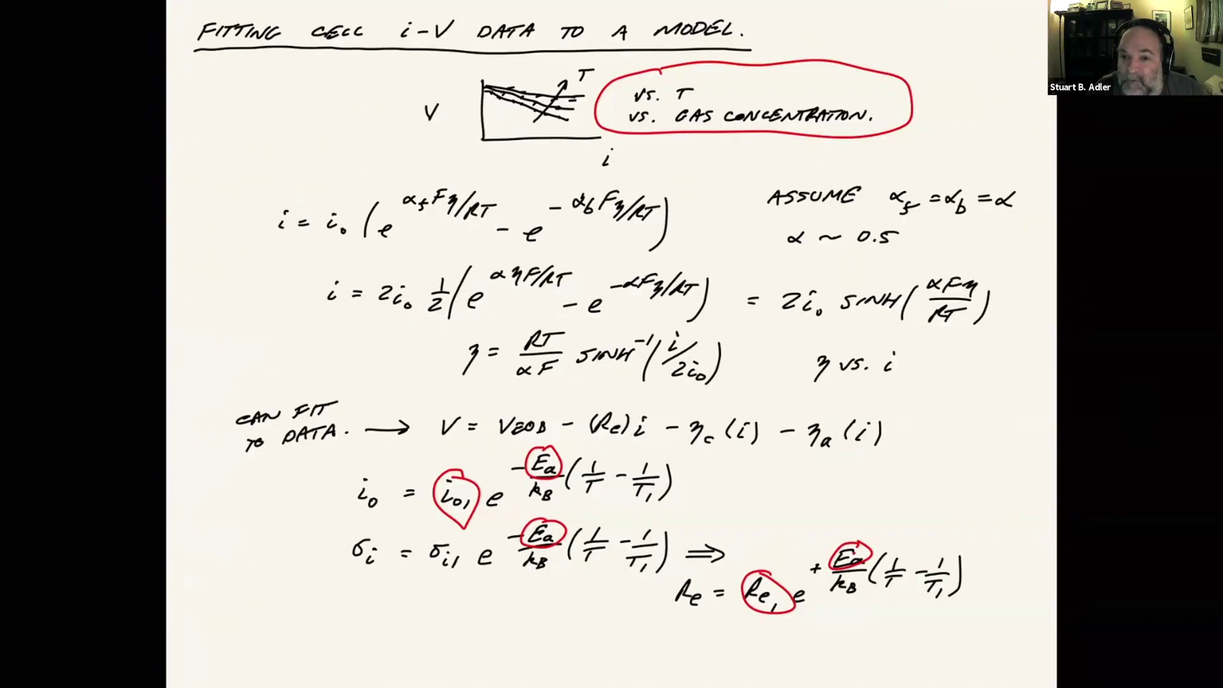
{"action": "scroll", "coordinate": [960, 471], "scroll_direction": "down", "scroll_amount": 10}
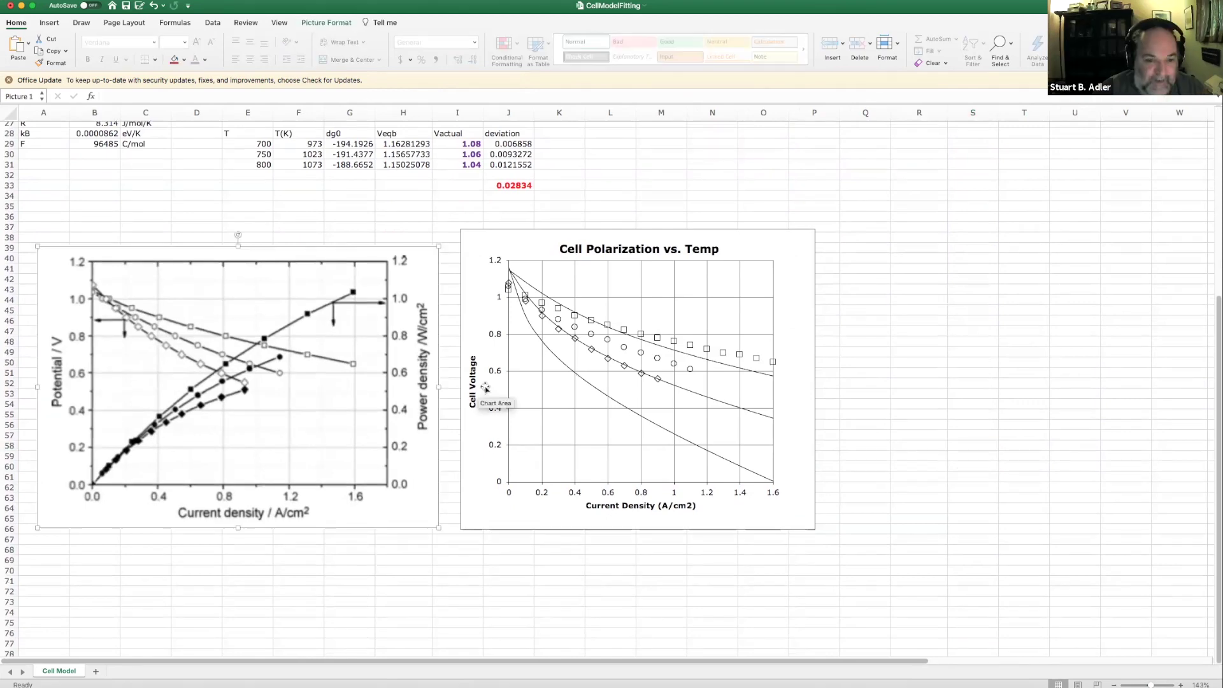
{"action": "left_click", "coordinate": [691, 369]}
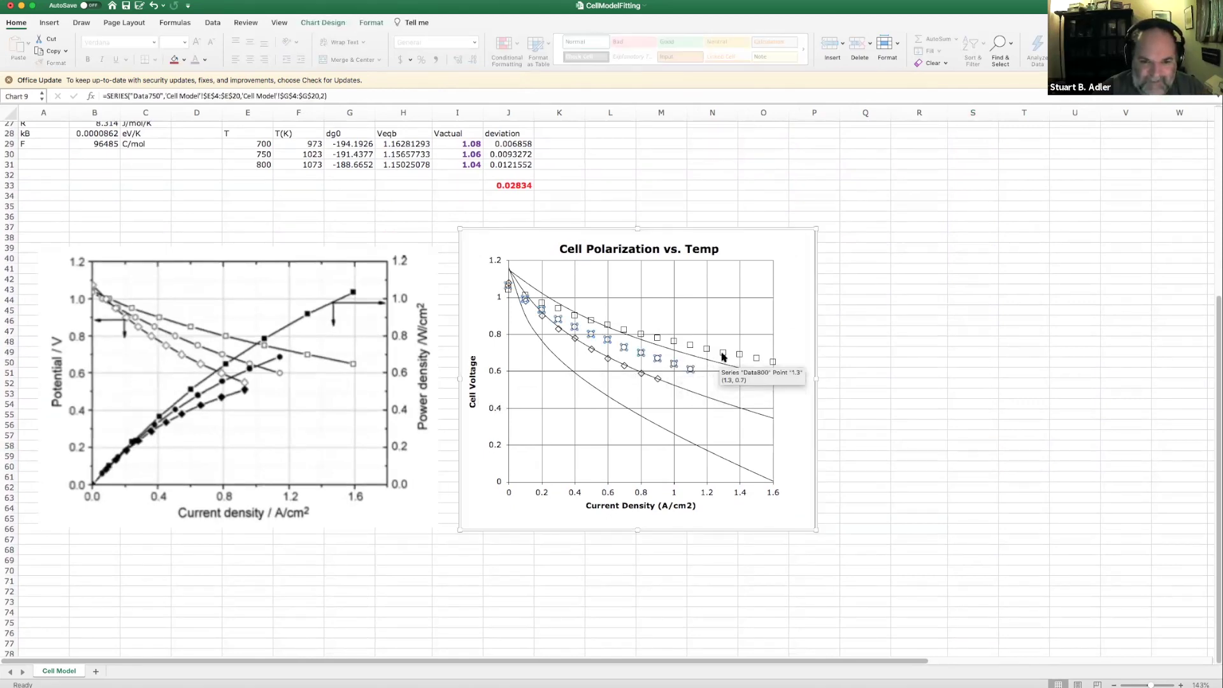
{"action": "left_click", "coordinate": [723, 354]}
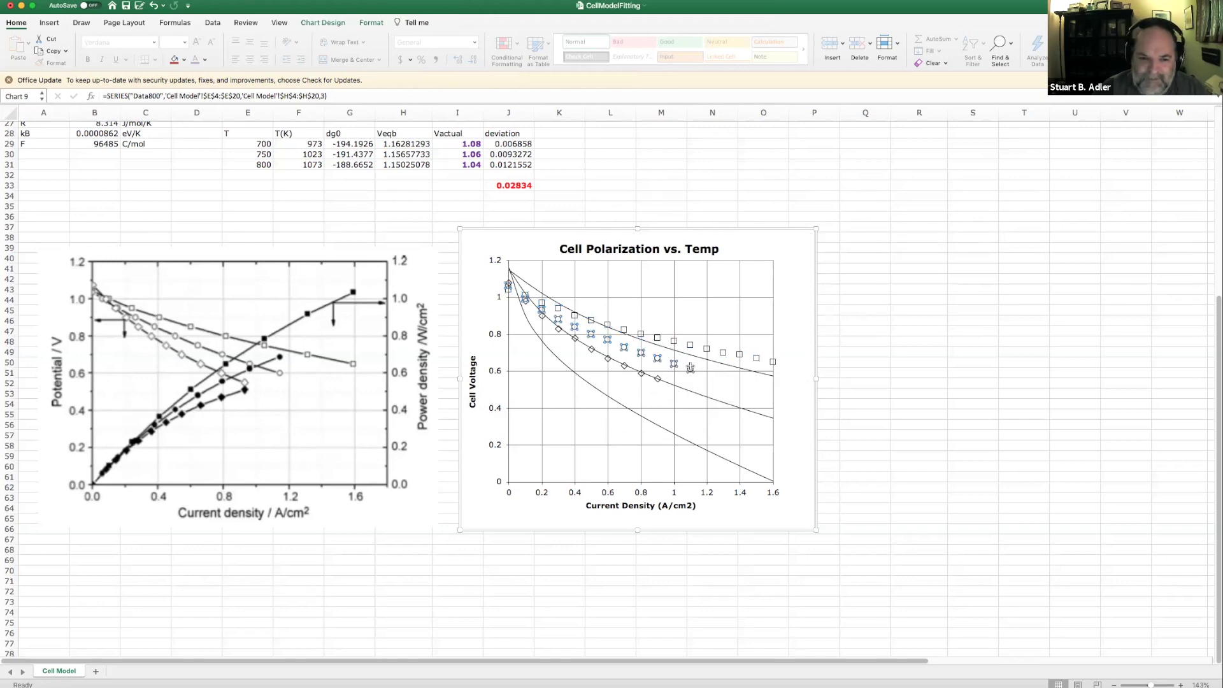
{"action": "scroll", "coordinate": [901, 374], "scroll_direction": "up", "scroll_amount": 4}
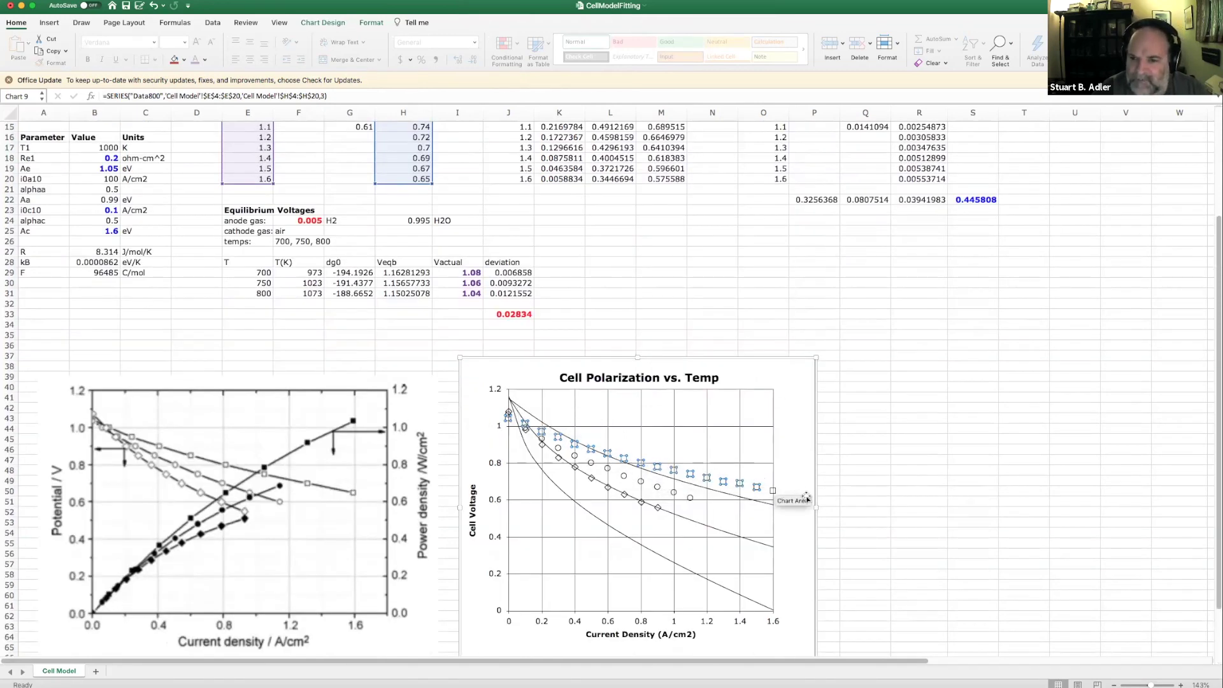
{"action": "left_click", "coordinate": [847, 502]}
{"action": "scroll", "coordinate": [503, 402], "scroll_direction": "down", "scroll_amount": 1}
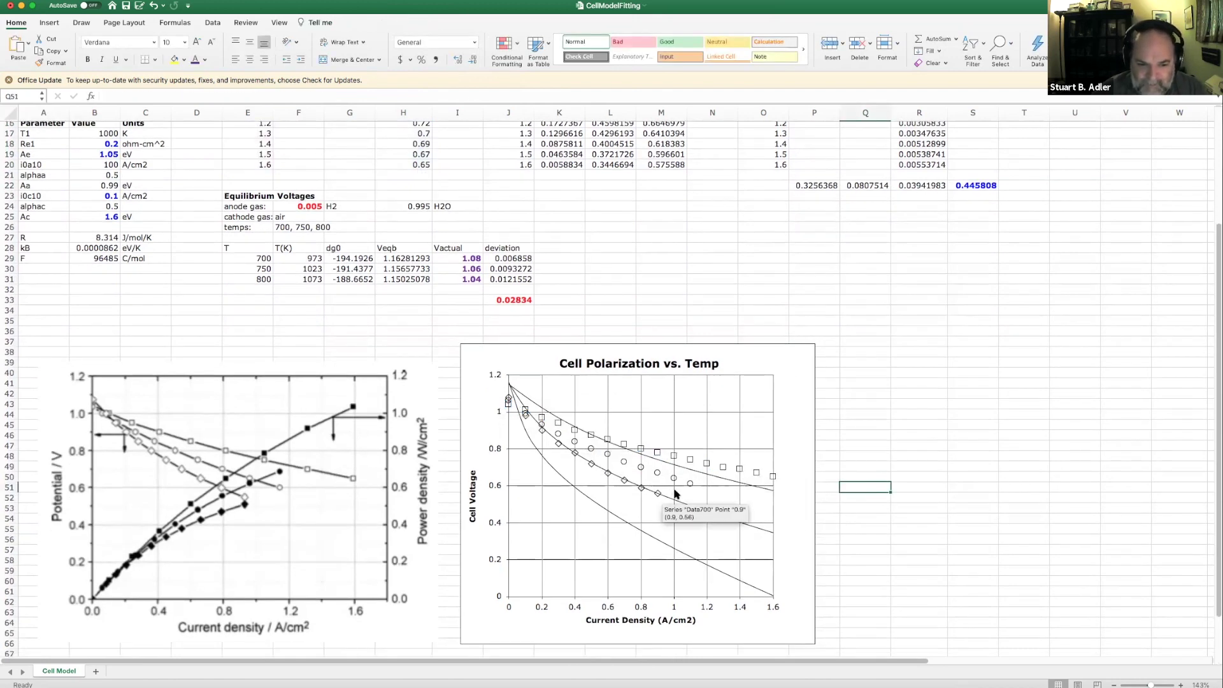
{"action": "mouse_move", "coordinate": [724, 469]}
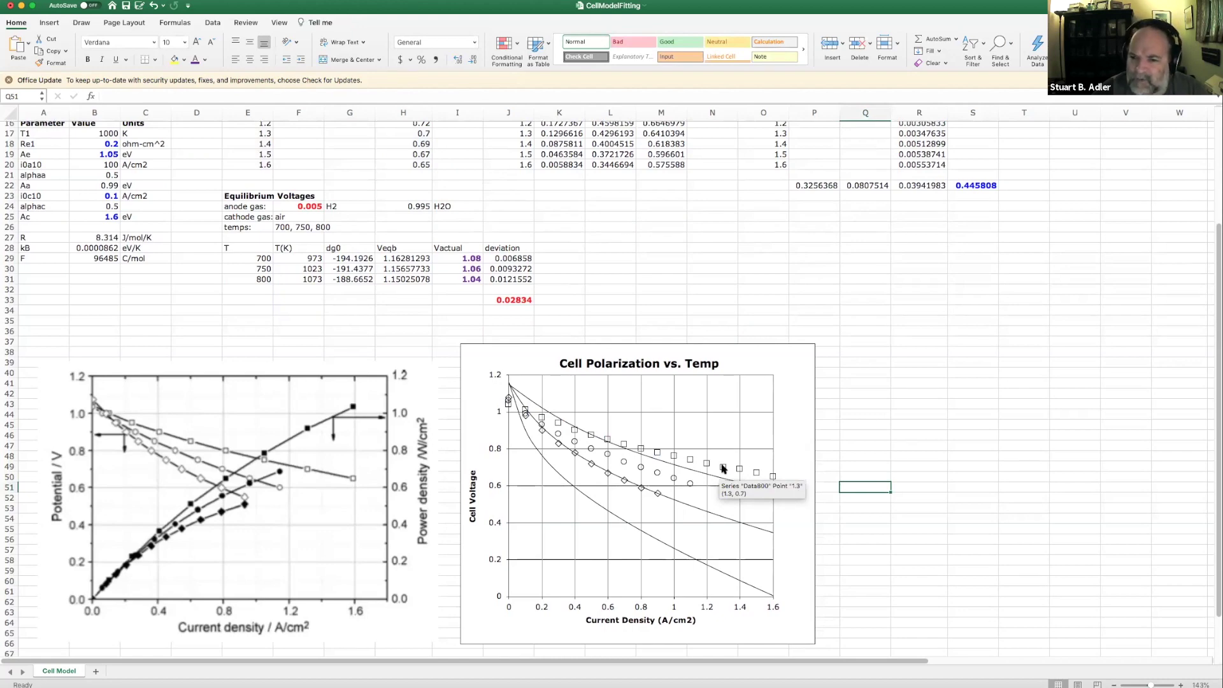
{"action": "left_click", "coordinate": [657, 539]}
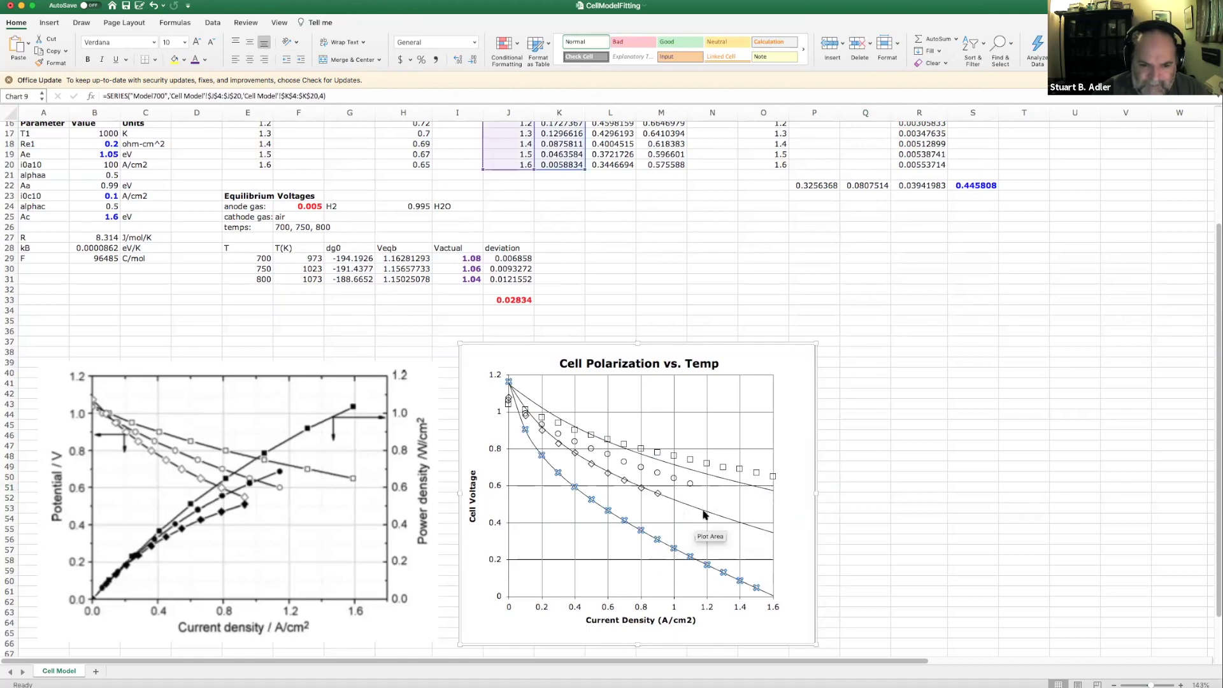
{"action": "left_click", "coordinate": [701, 511]}
{"action": "left_click", "coordinate": [735, 484]}
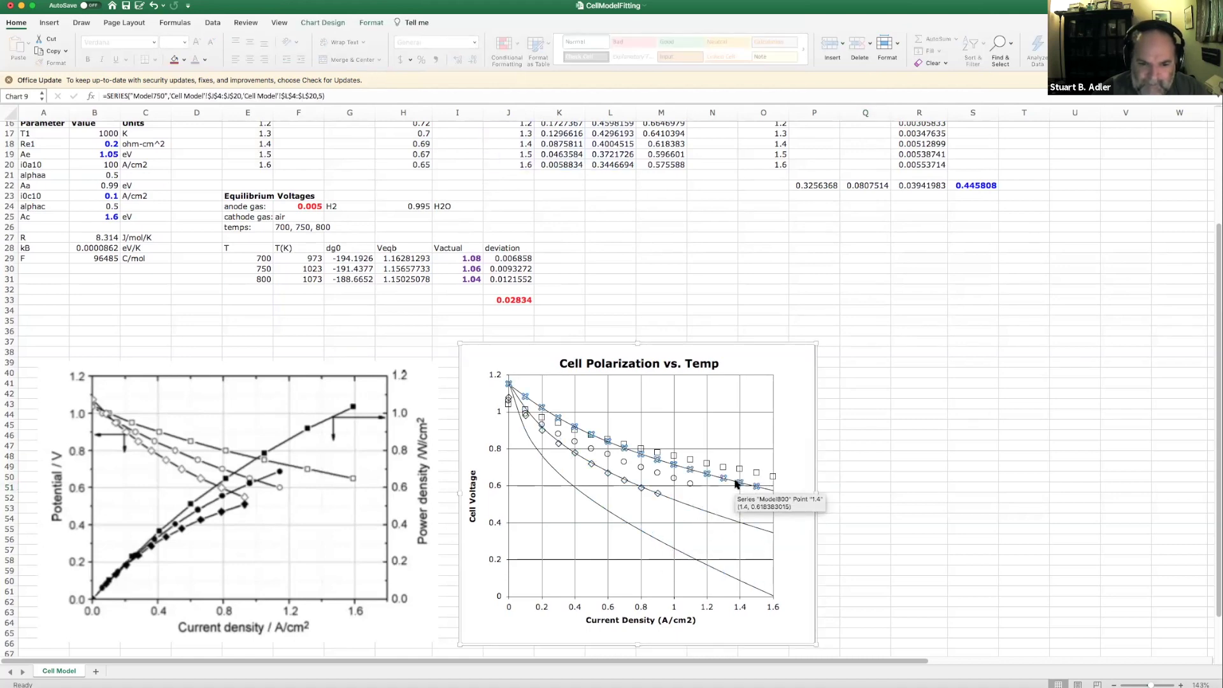
{"action": "left_click", "coordinate": [883, 498]}
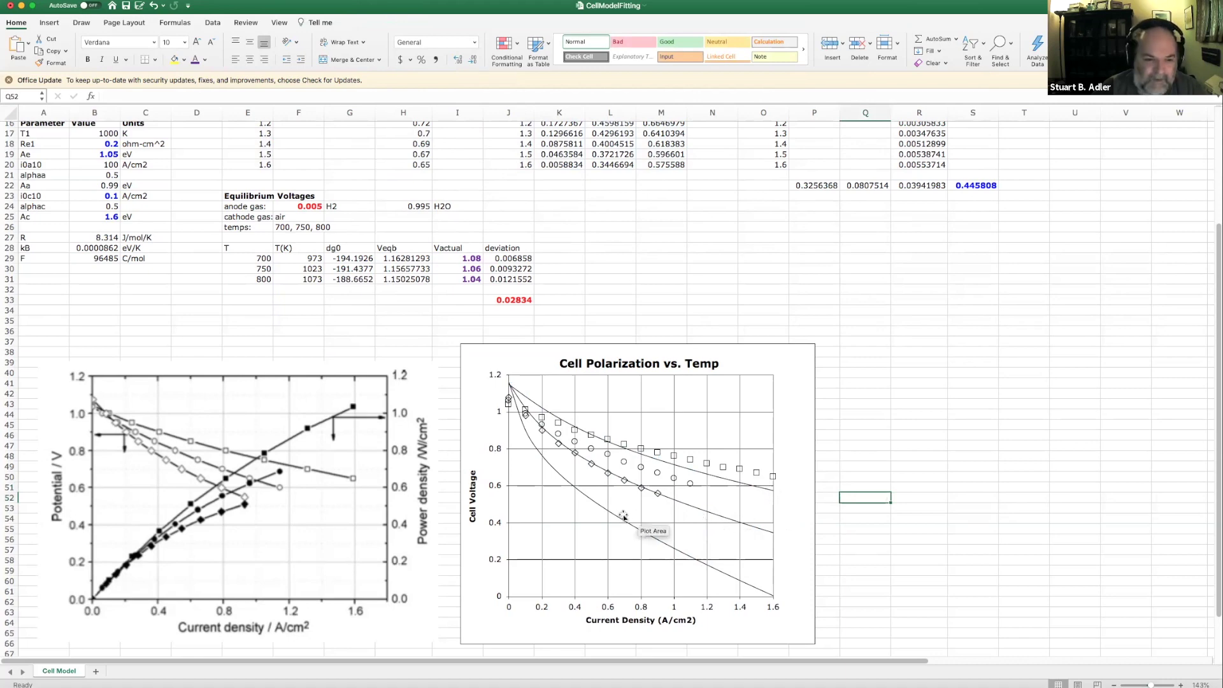
{"action": "mouse_move", "coordinate": [623, 515]}
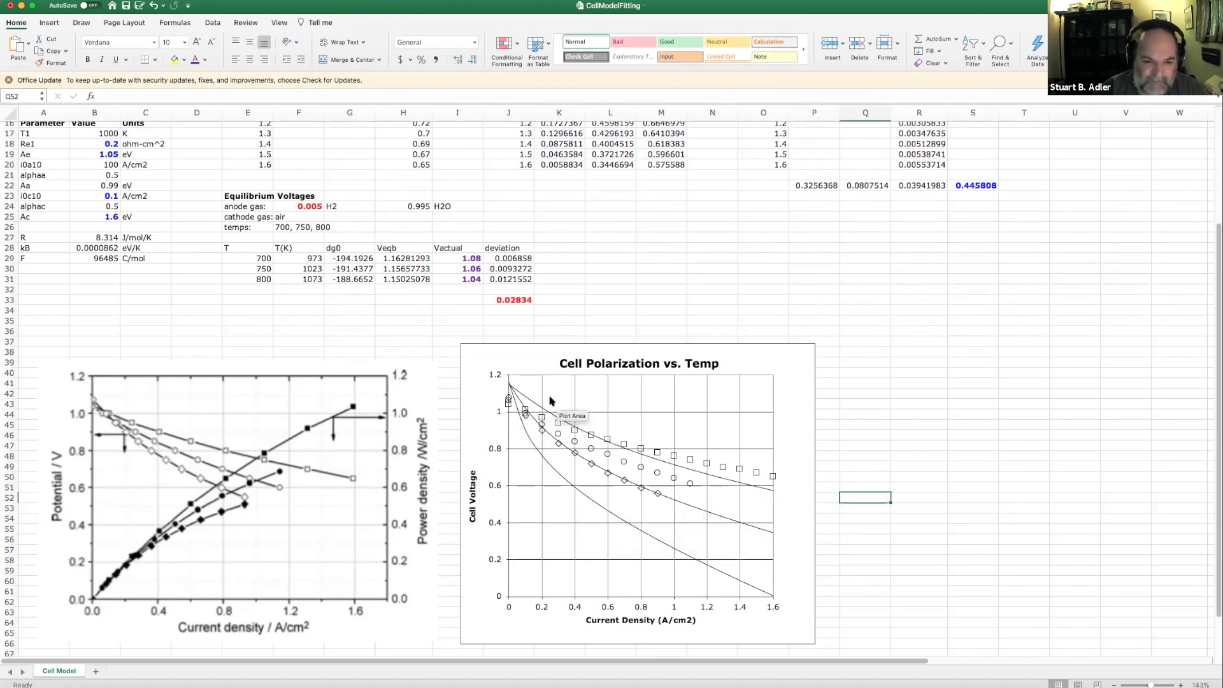
{"action": "left_click", "coordinate": [904, 499]}
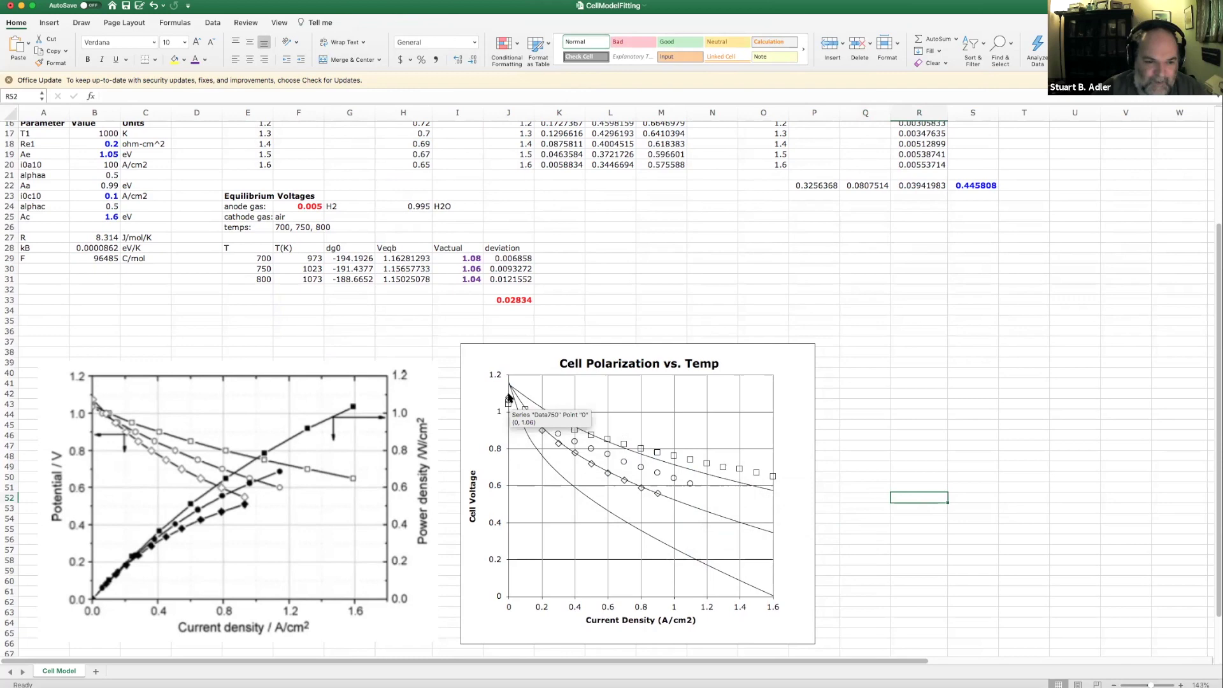
{"action": "mouse_move", "coordinate": [510, 387]}
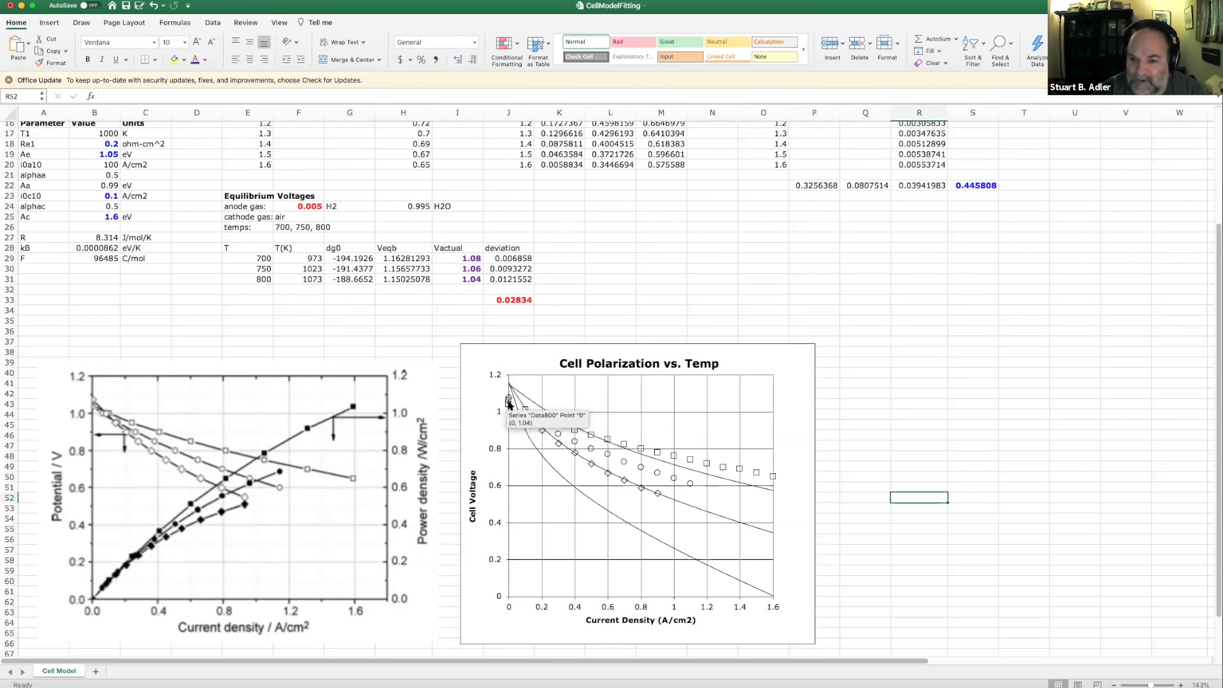
{"action": "scroll", "coordinate": [621, 307], "scroll_direction": "up", "scroll_amount": 3}
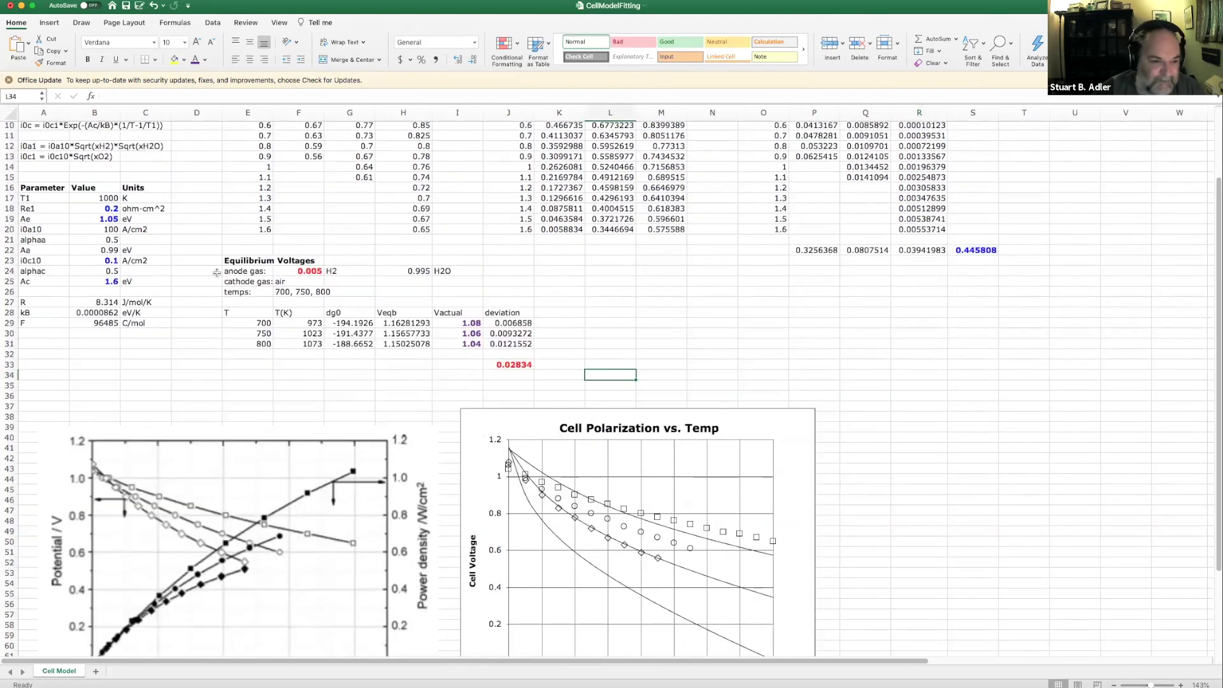
{"action": "left_click_drag", "start_coordinate": [241, 260], "coordinate": [514, 366]}
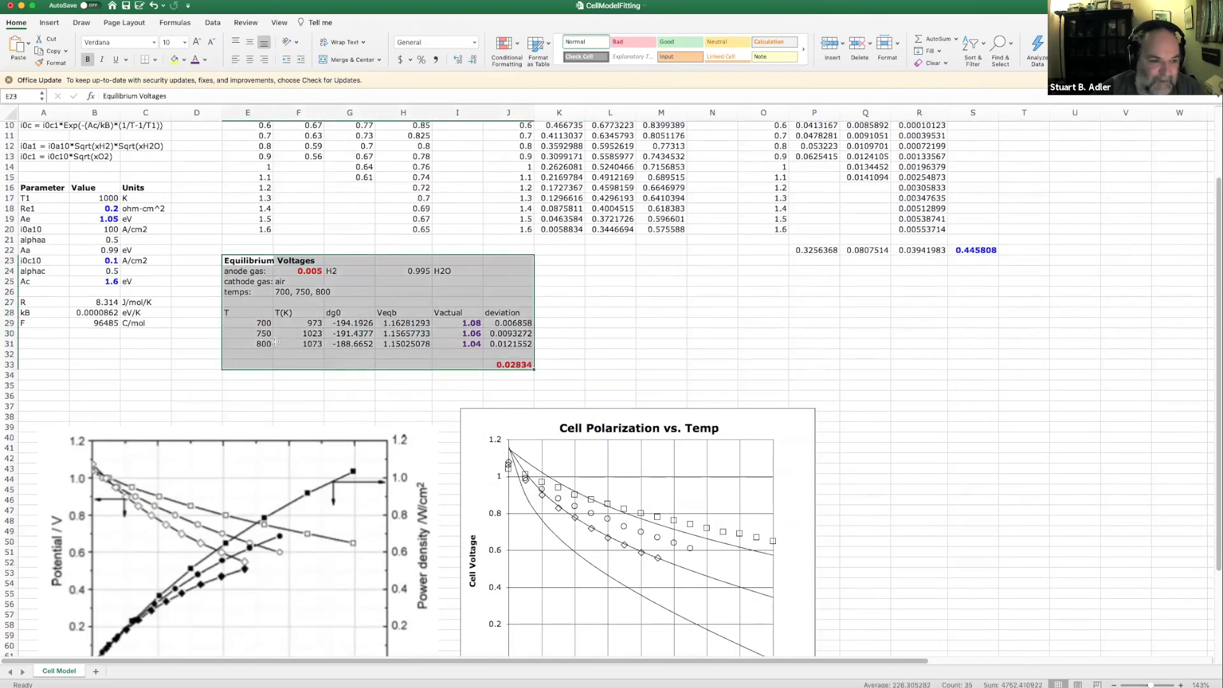
{"action": "left_click", "coordinate": [270, 323]}
{"action": "left_click", "coordinate": [268, 333]}
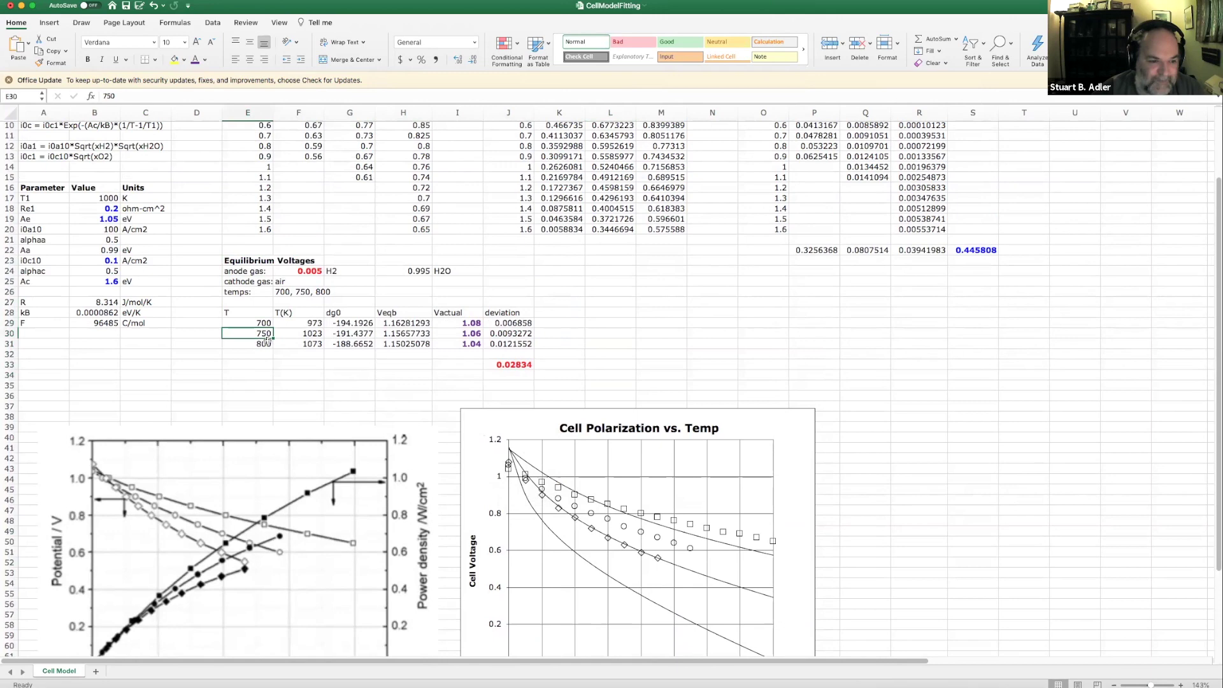
{"action": "left_click", "coordinate": [269, 343]}
{"action": "left_click_drag", "start_coordinate": [347, 323], "coordinate": [352, 344]}
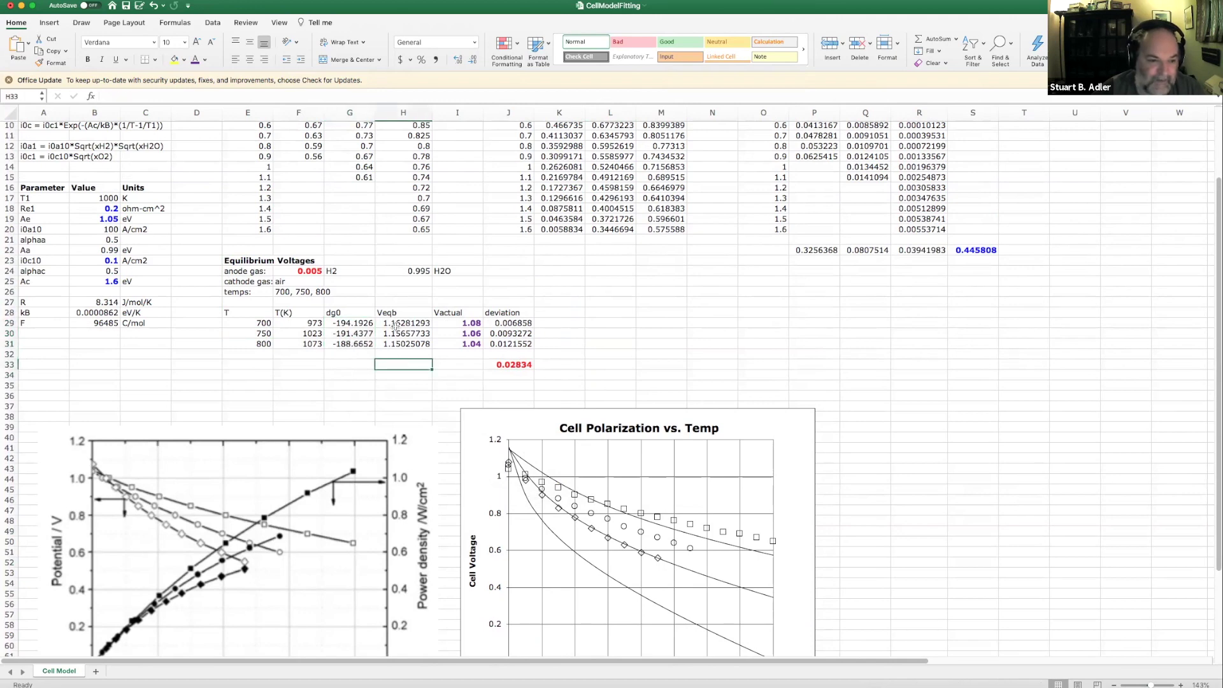
{"action": "left_click_drag", "start_coordinate": [396, 325], "coordinate": [396, 342]}
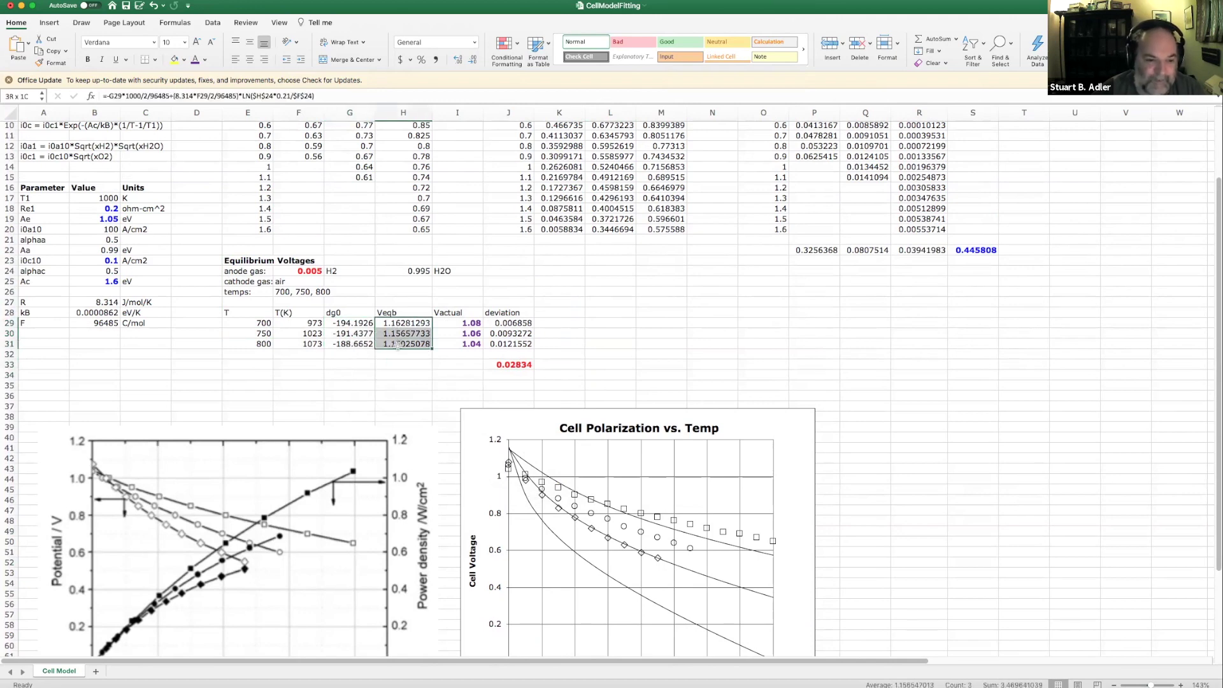
{"action": "left_click", "coordinate": [403, 385]}
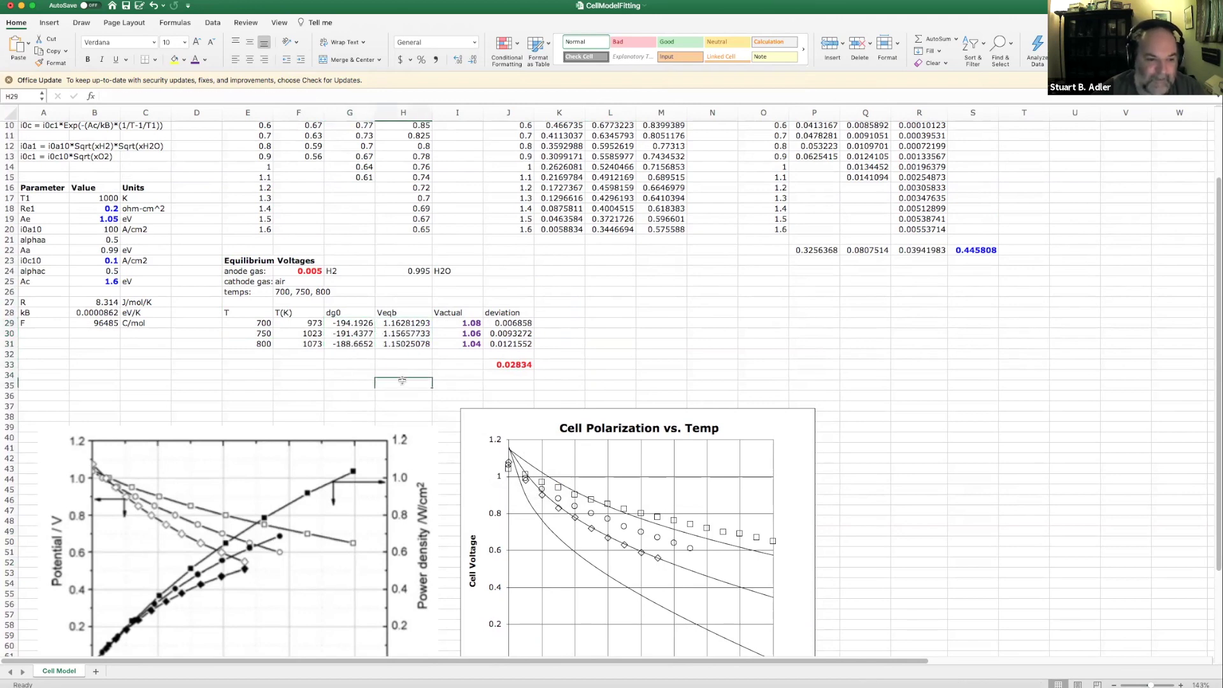
Relabel the anode gas species as H2O and check the balance formula =1-F24.
{"action": "left_click", "coordinate": [298, 270]}
{"action": "key", "text": "Right"}
{"action": "type", "text": "H2O"}
{"action": "left_click", "coordinate": [277, 270]}
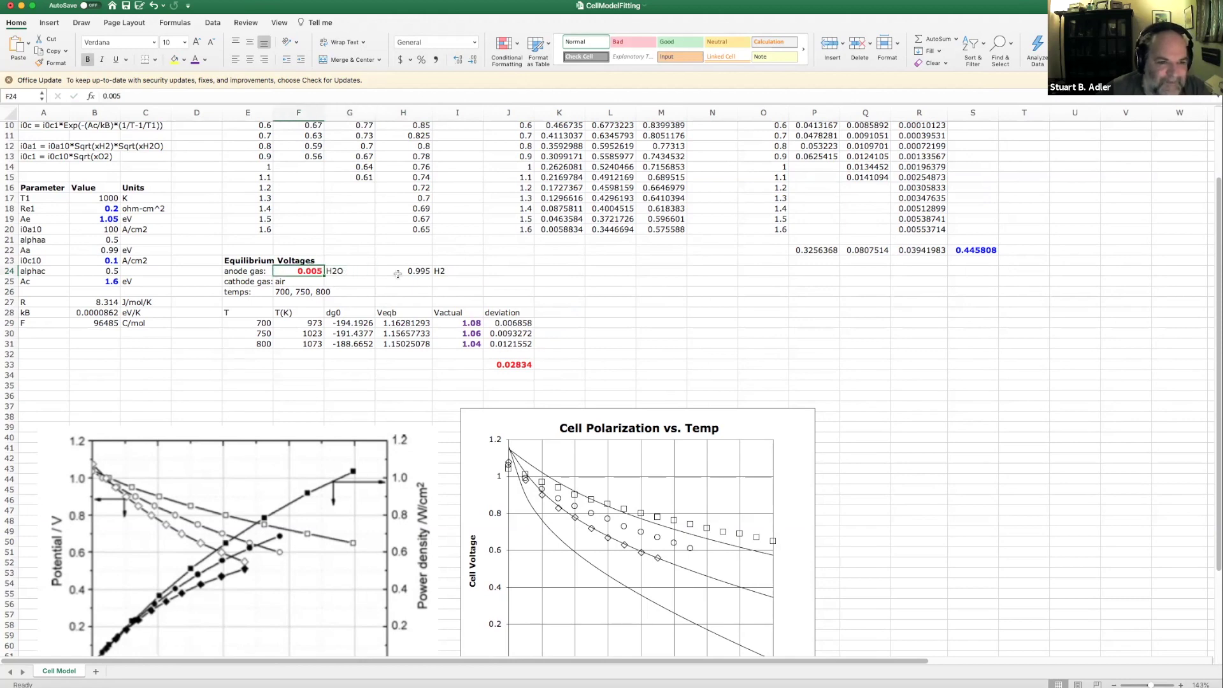
{"action": "left_click", "coordinate": [393, 273]}
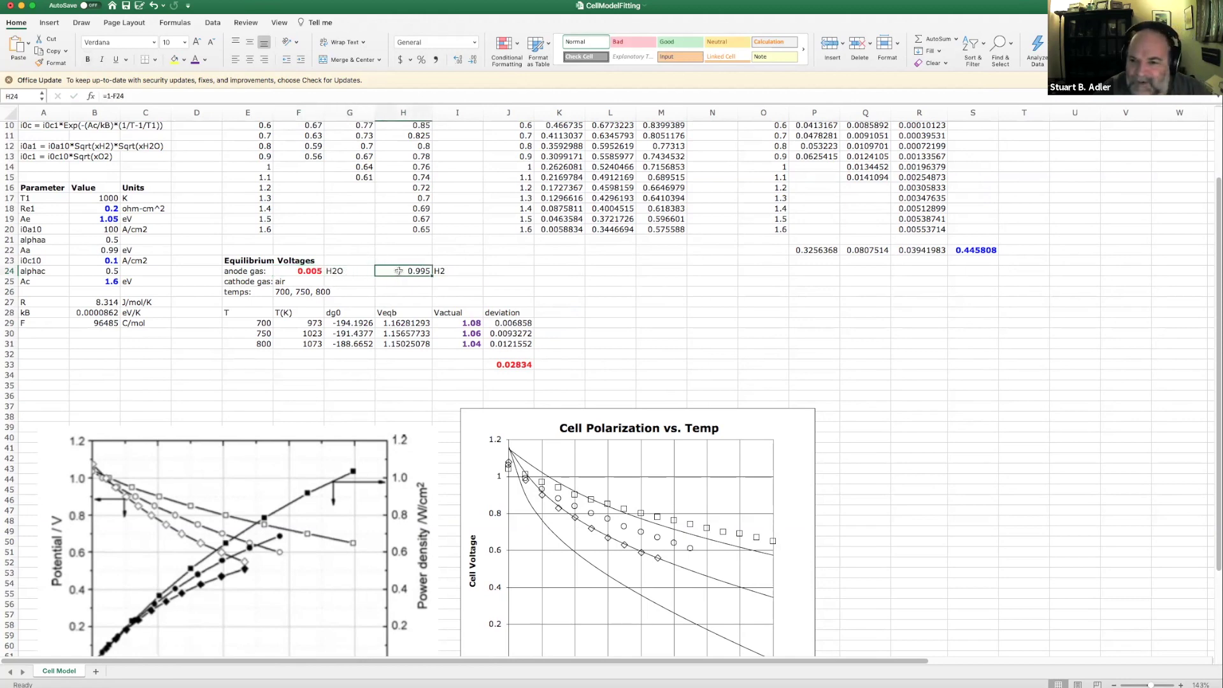
{"action": "left_click", "coordinate": [489, 273]}
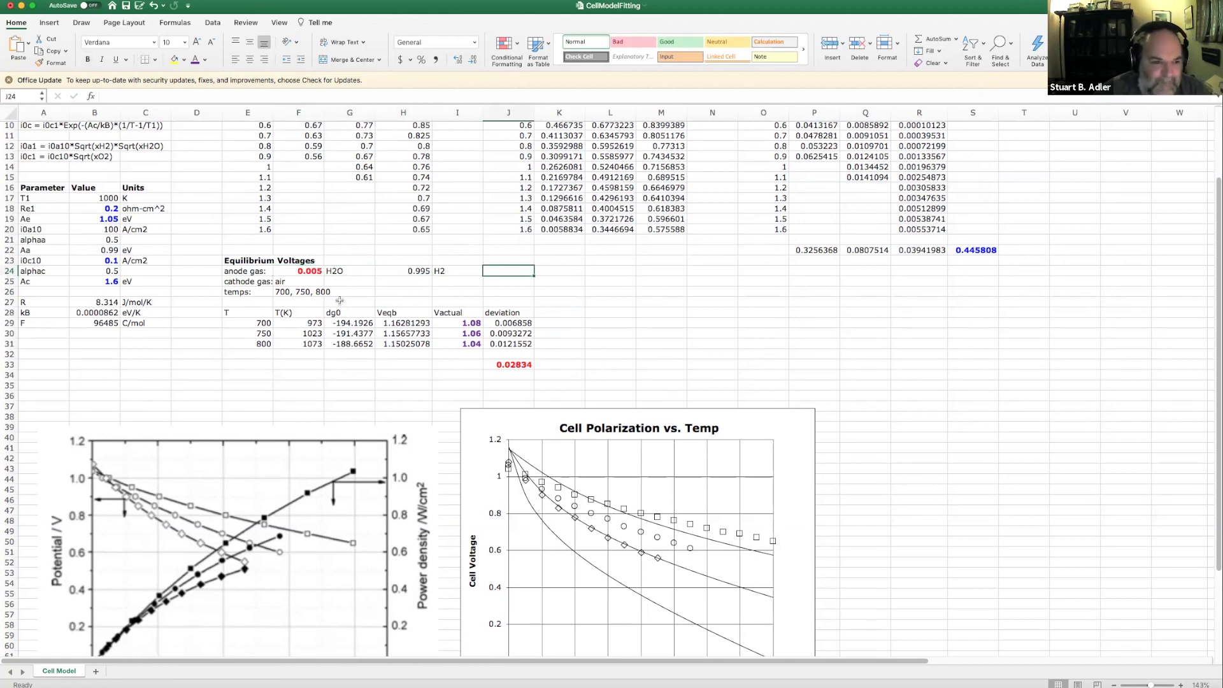
Enter anode H2O fraction 0.01, then 0.02 in F24.
{"action": "left_click", "coordinate": [309, 271]}
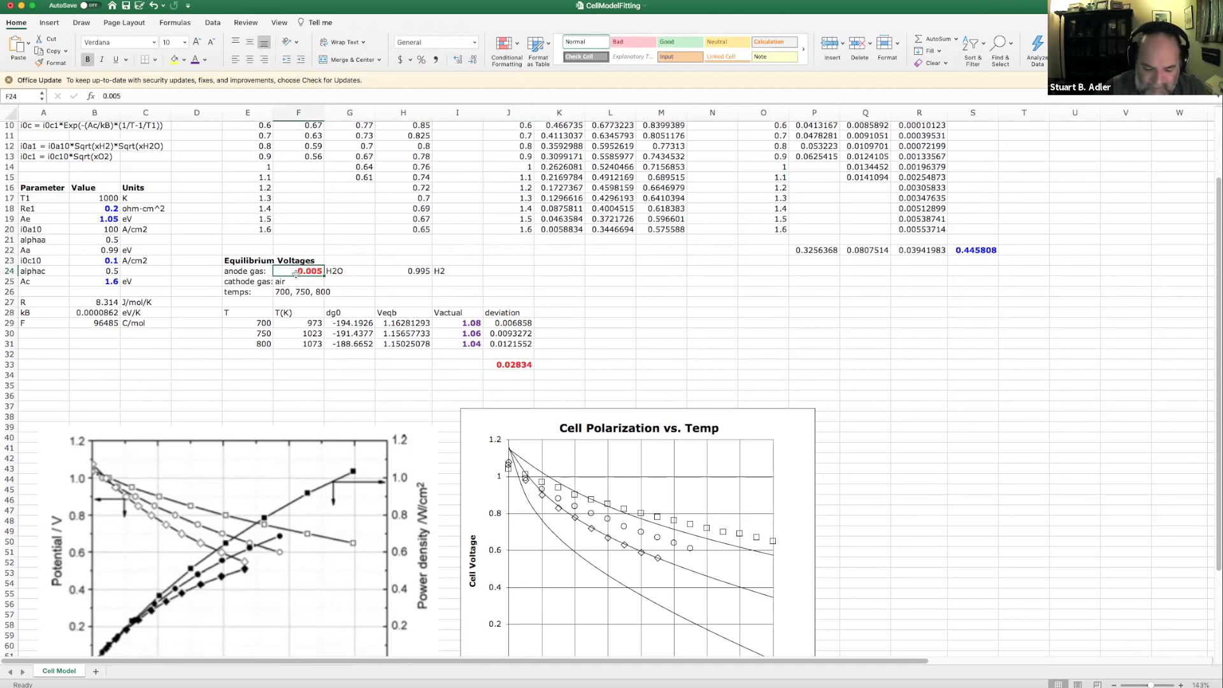
{"action": "type", "text": "0.01"}
{"action": "key", "text": "Return"}
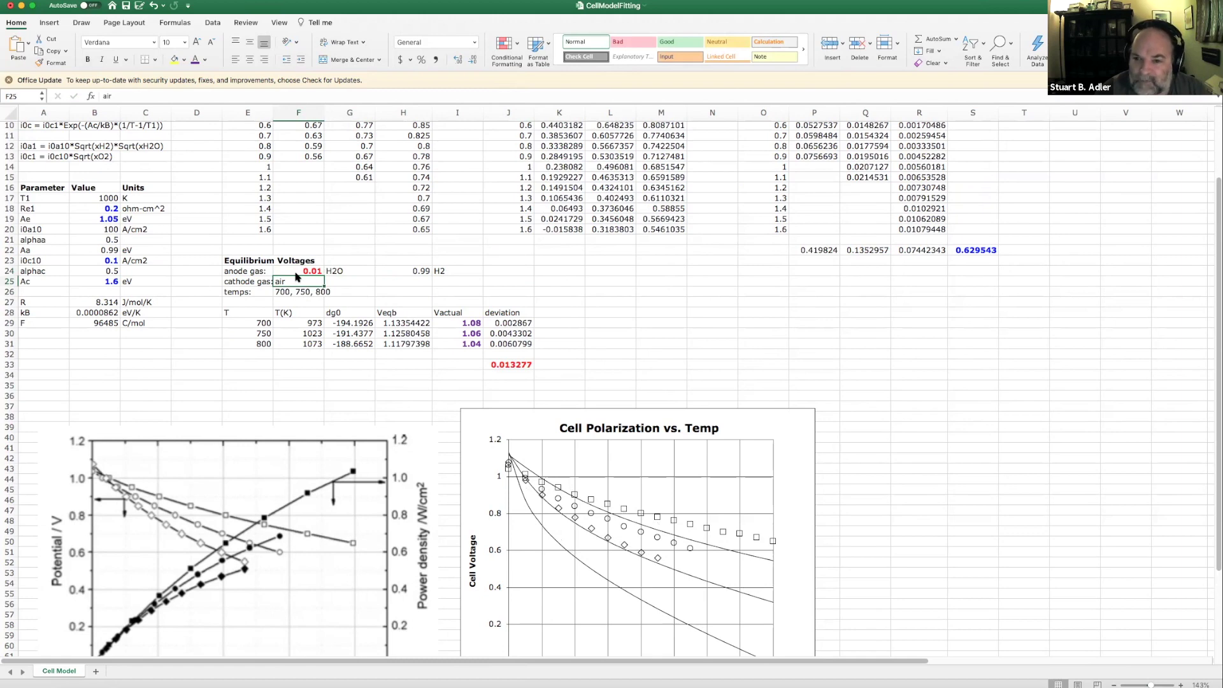
{"action": "left_click", "coordinate": [296, 270]}
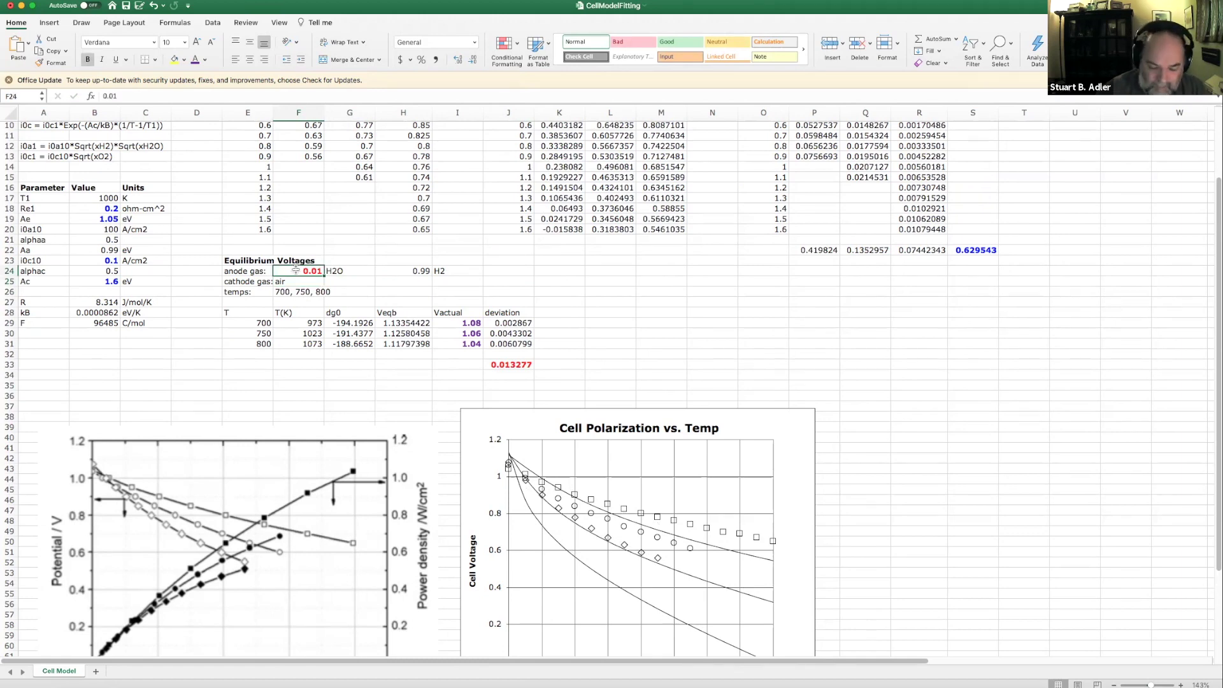
{"action": "type", "text": ".02"}
{"action": "key", "text": "Return"}
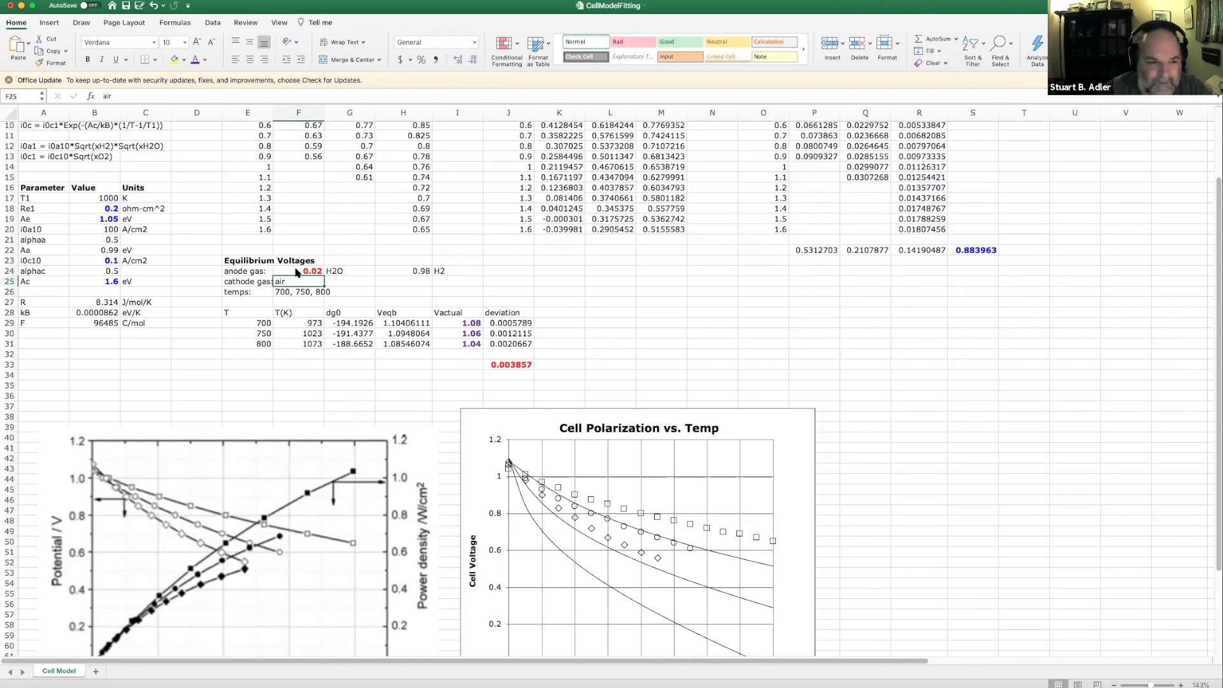
{"action": "left_click", "coordinate": [296, 272]}
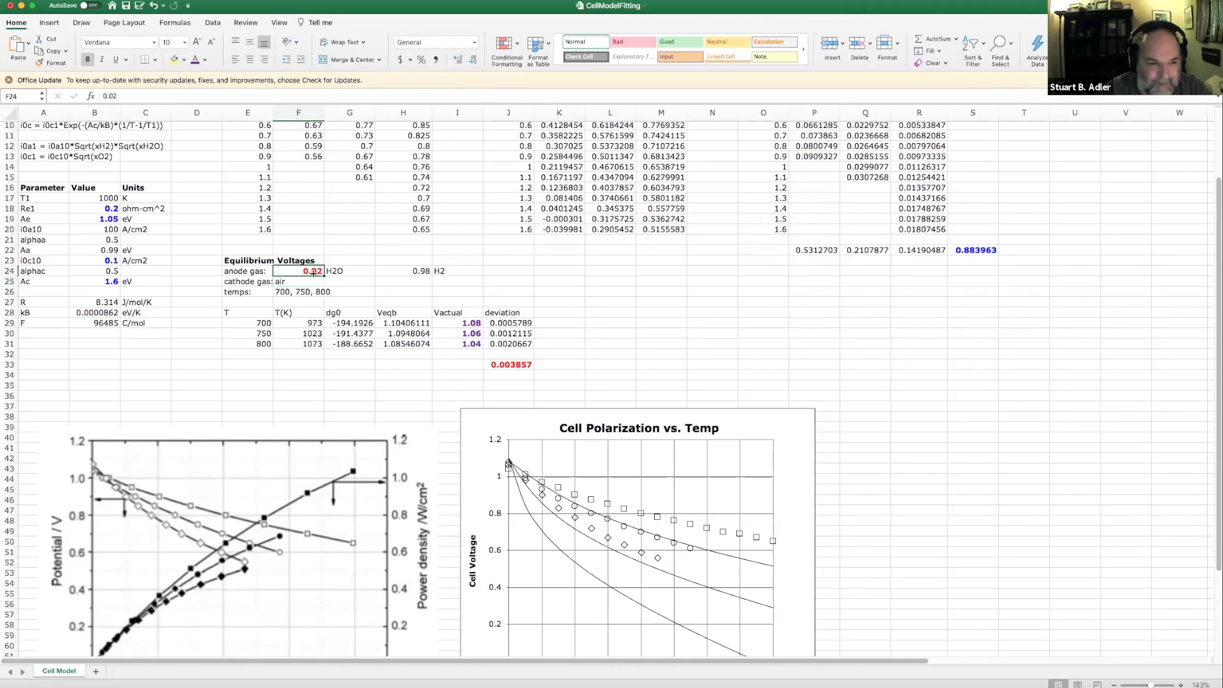
Review the measured Vactual voltages and the Veqb formulas against the anode gas fraction.
{"action": "left_click", "coordinate": [511, 366]}
{"action": "left_click_drag", "start_coordinate": [446, 323], "coordinate": [448, 343]}
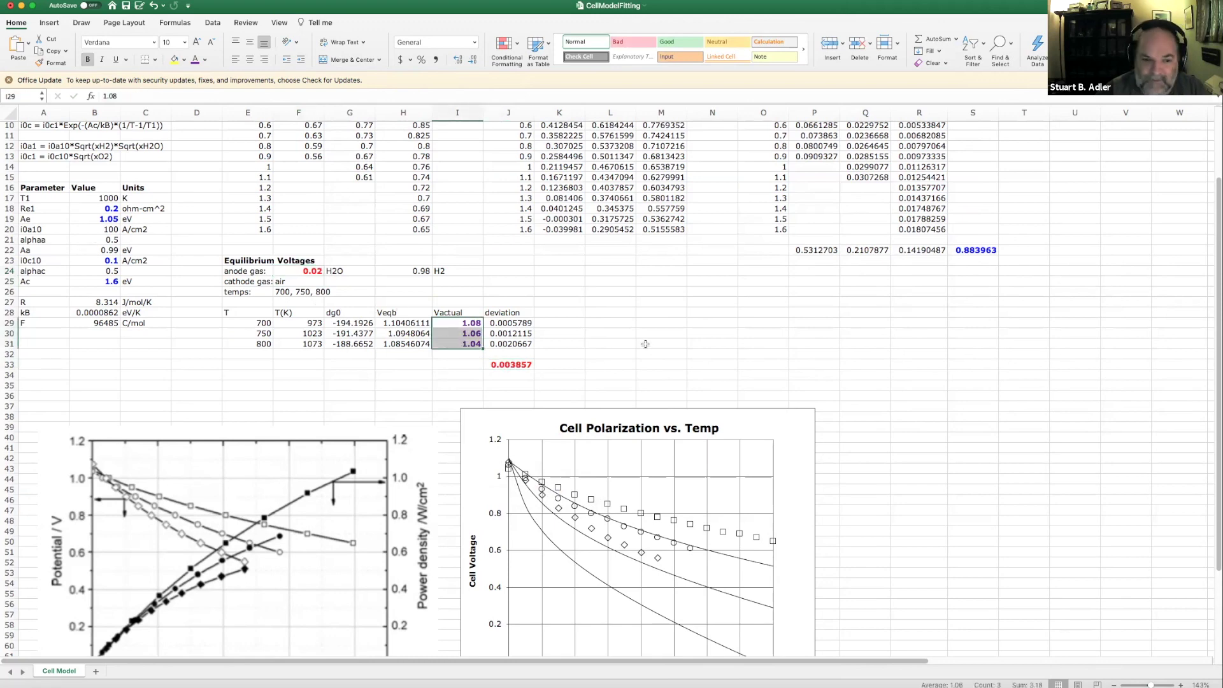
{"action": "left_click", "coordinate": [508, 366]}
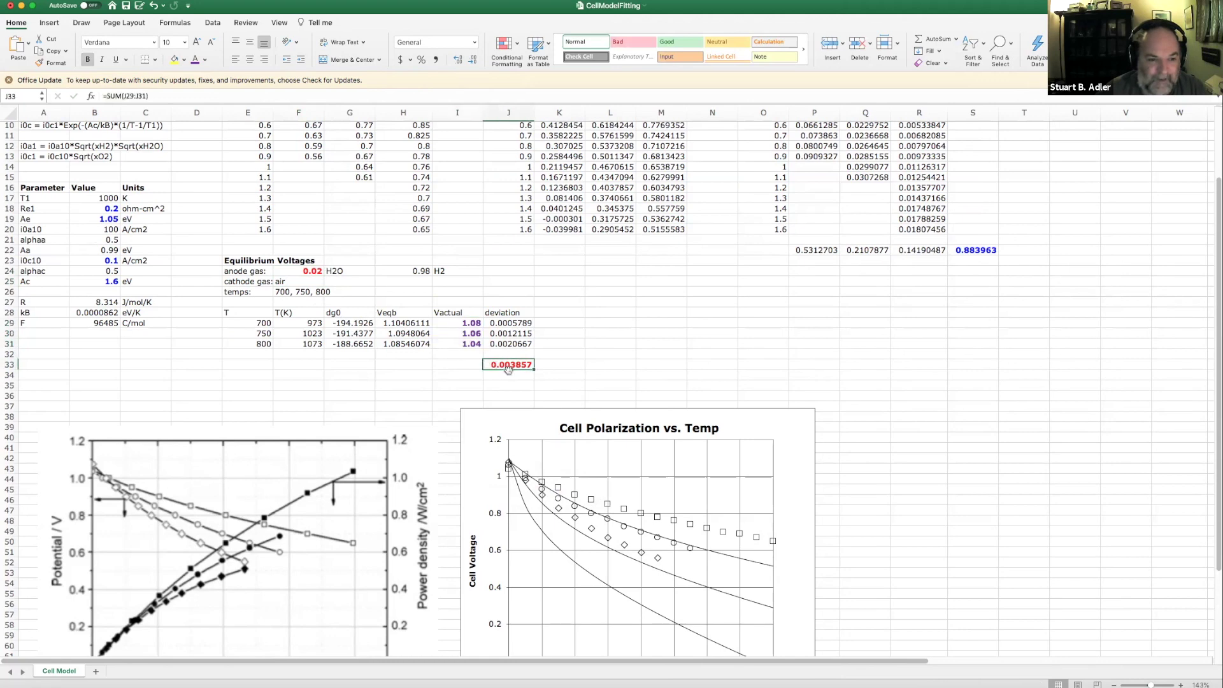
{"action": "left_click", "coordinate": [299, 268]}
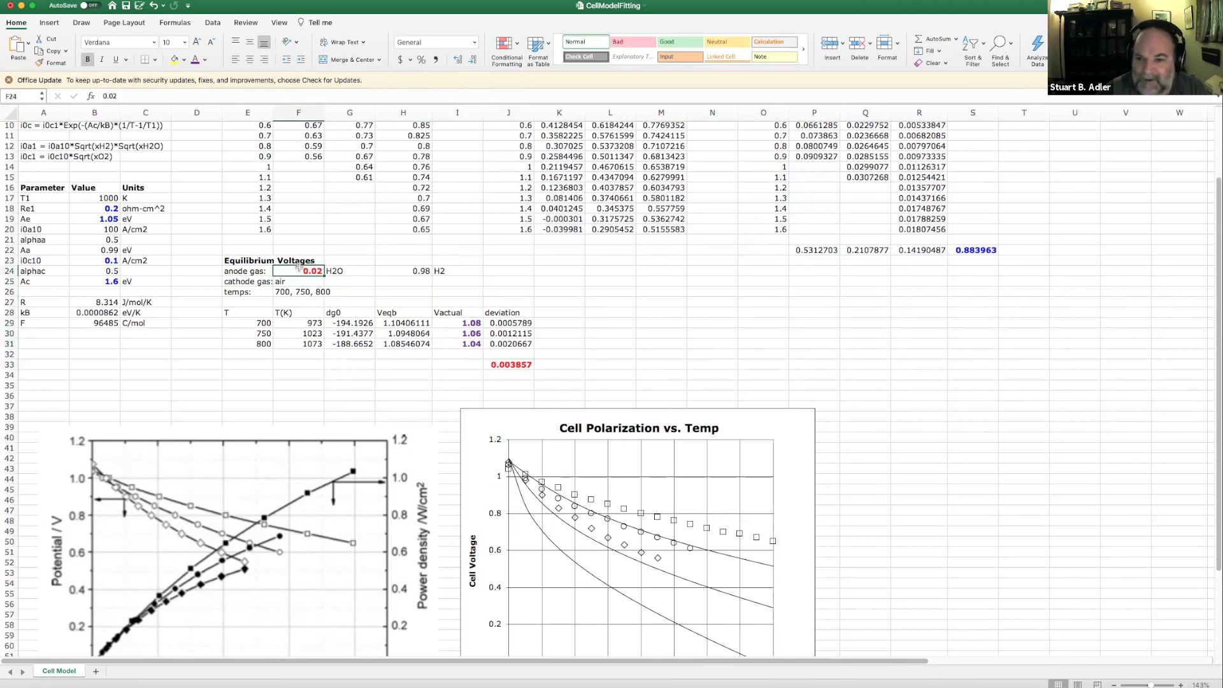
{"action": "left_click", "coordinate": [448, 327]}
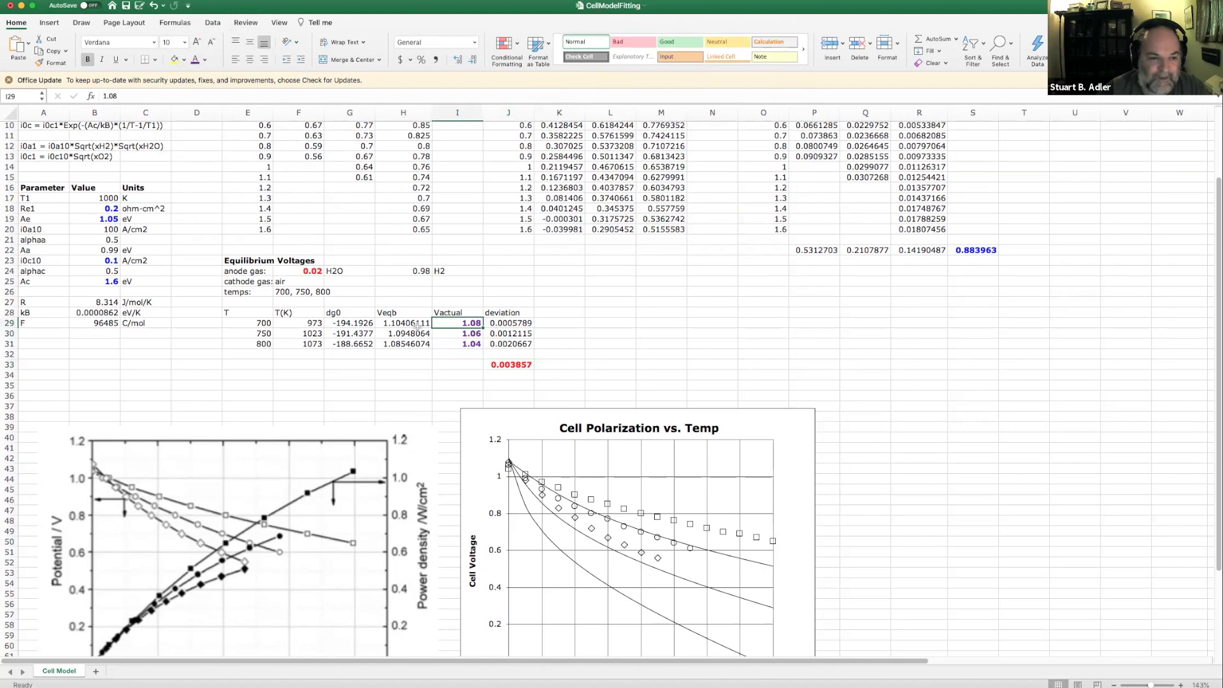
{"action": "left_click", "coordinate": [411, 323]}
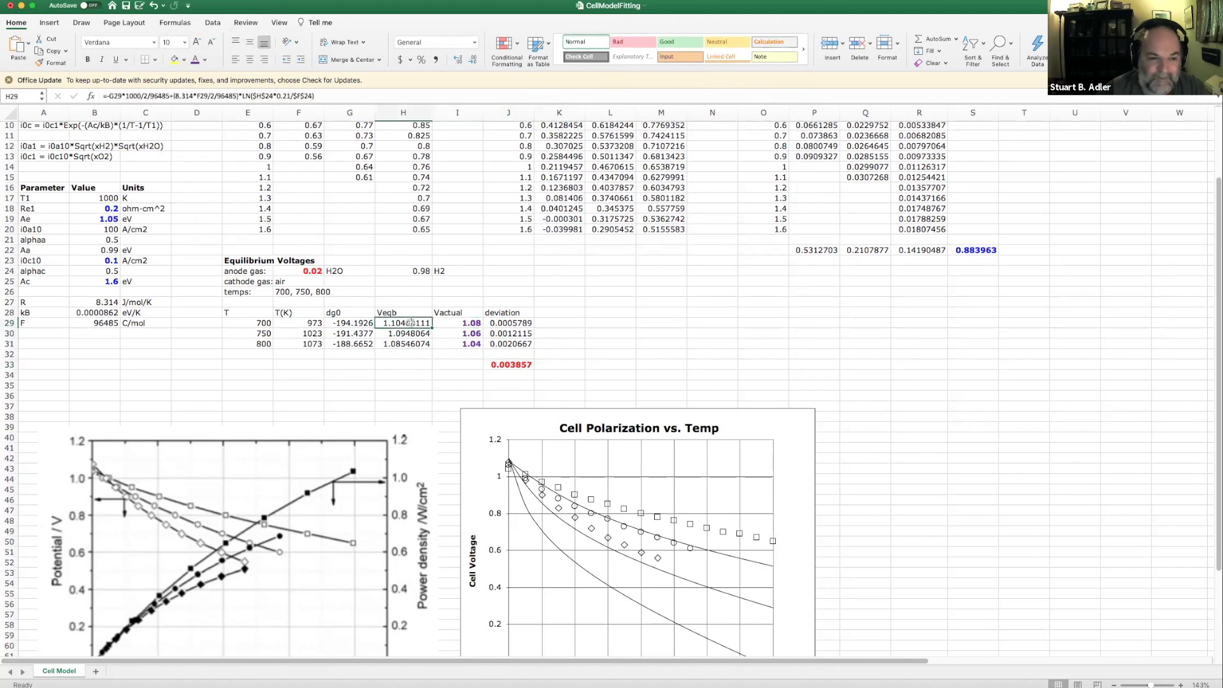
{"action": "left_click", "coordinate": [293, 272]}
{"action": "left_click", "coordinate": [398, 325]}
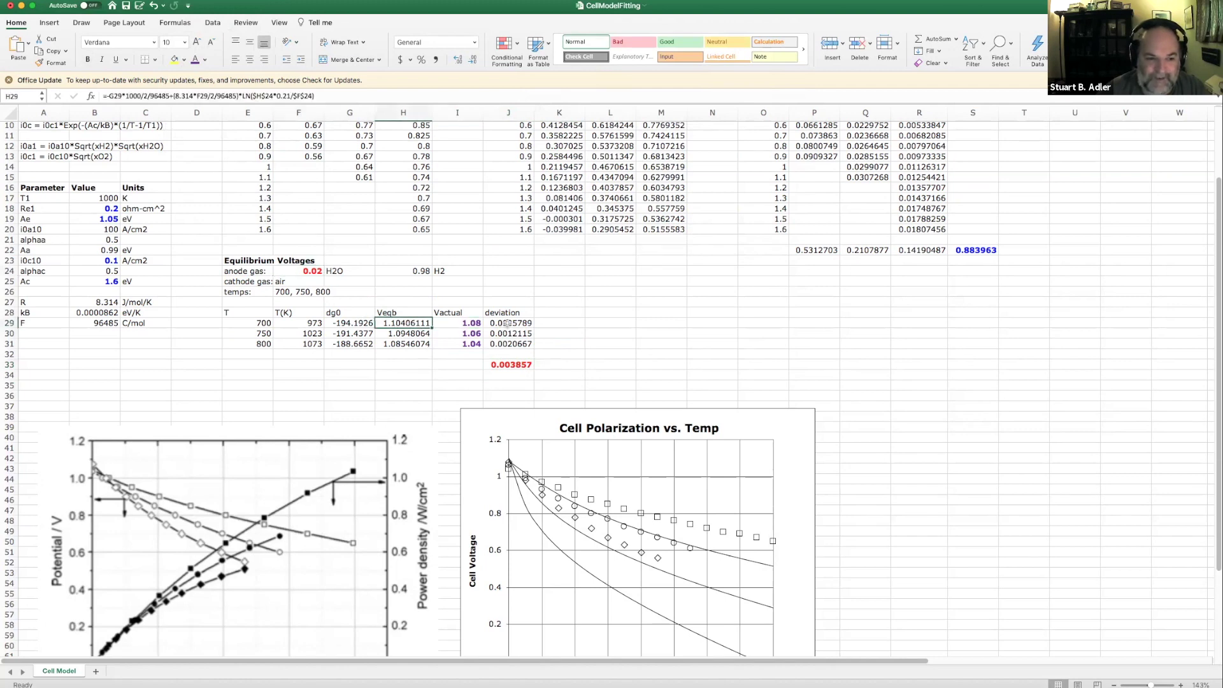
Check the squared-deviation formula =(H29-I29)^2 in J29 and the =SUM(J29:J31) total in J33.
{"action": "double_click", "coordinate": [491, 326]}
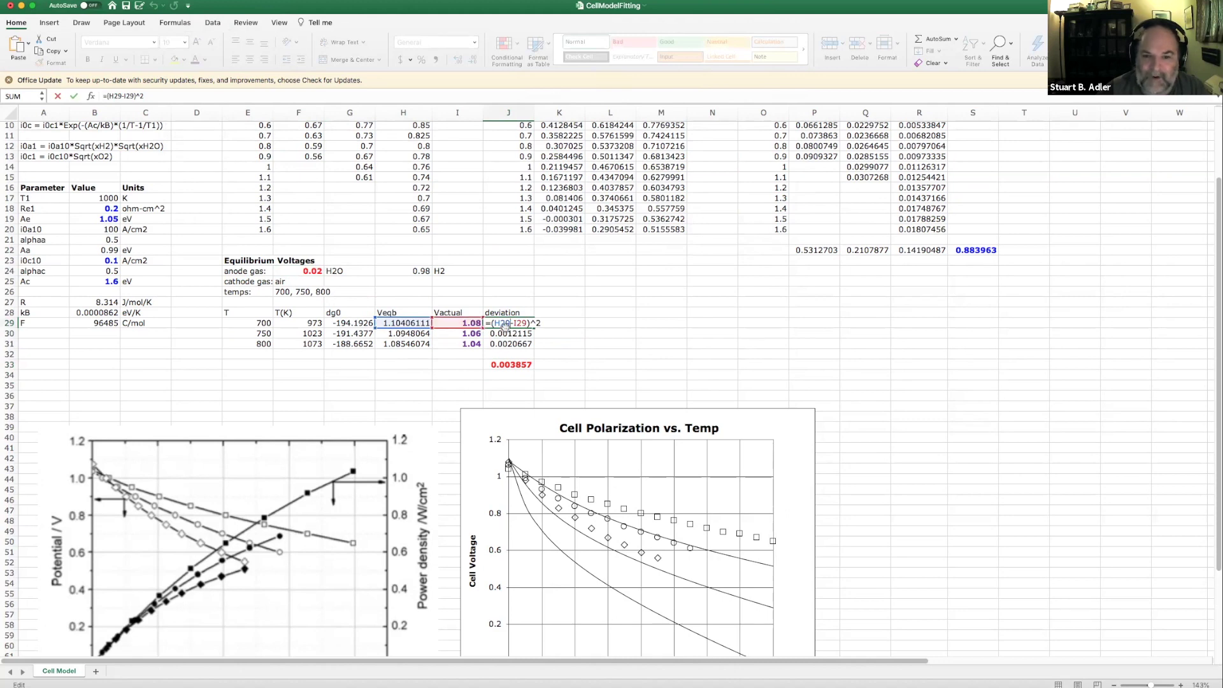
{"action": "key", "text": "Escape"}
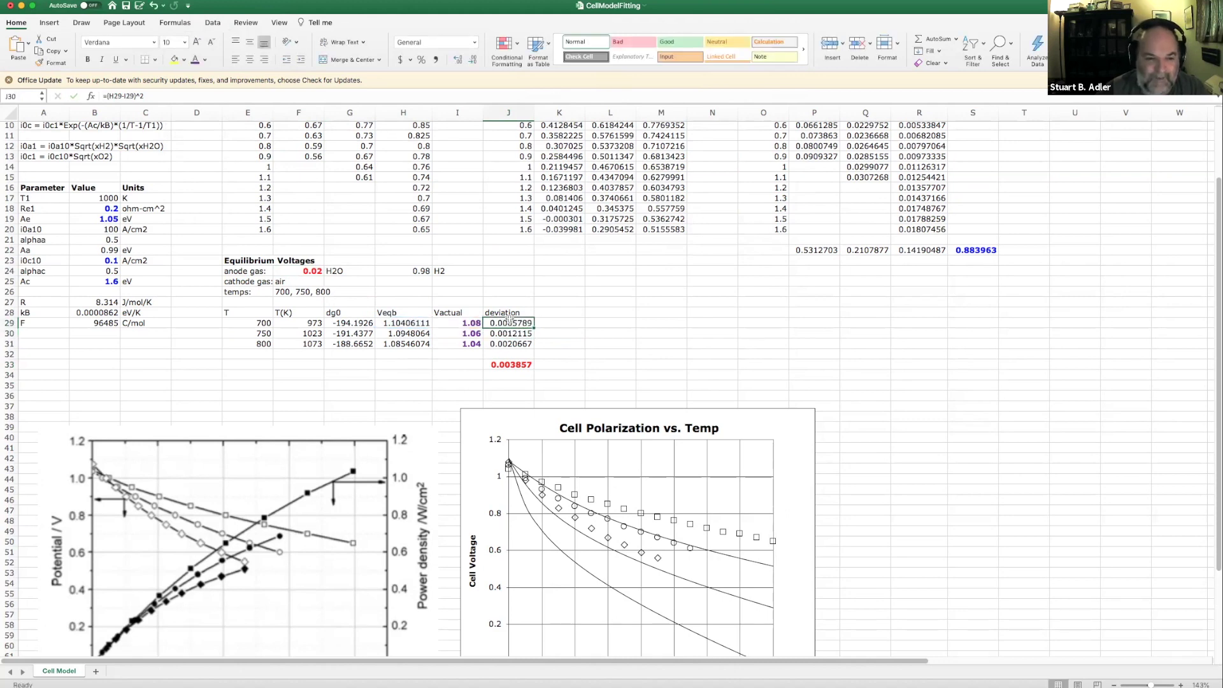
{"action": "left_click_drag", "start_coordinate": [506, 326], "coordinate": [513, 338]}
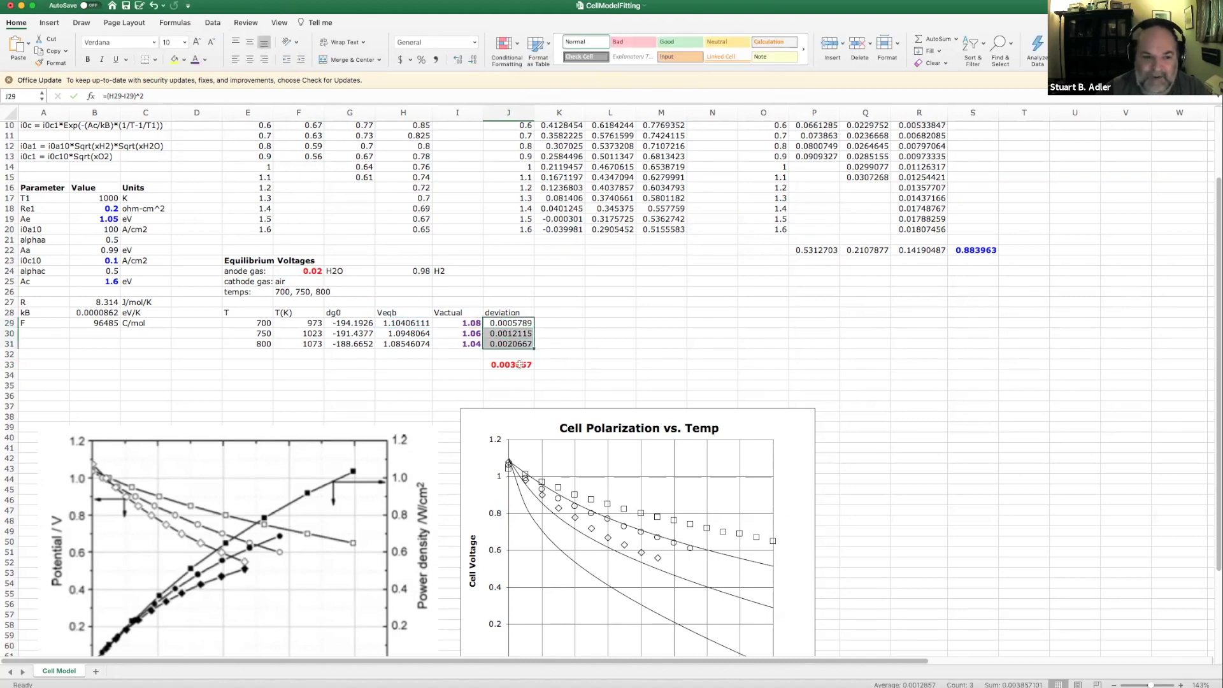
{"action": "left_click", "coordinate": [519, 364]}
{"action": "double_click", "coordinate": [512, 364]}
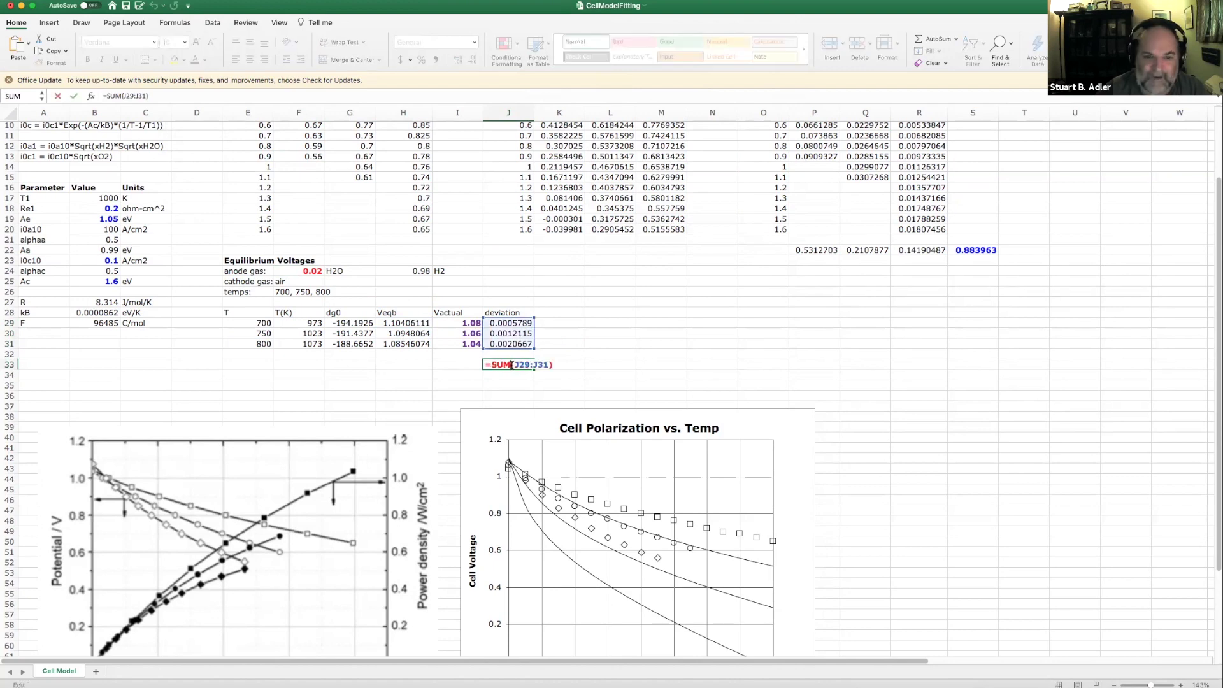
{"action": "key", "text": "Escape"}
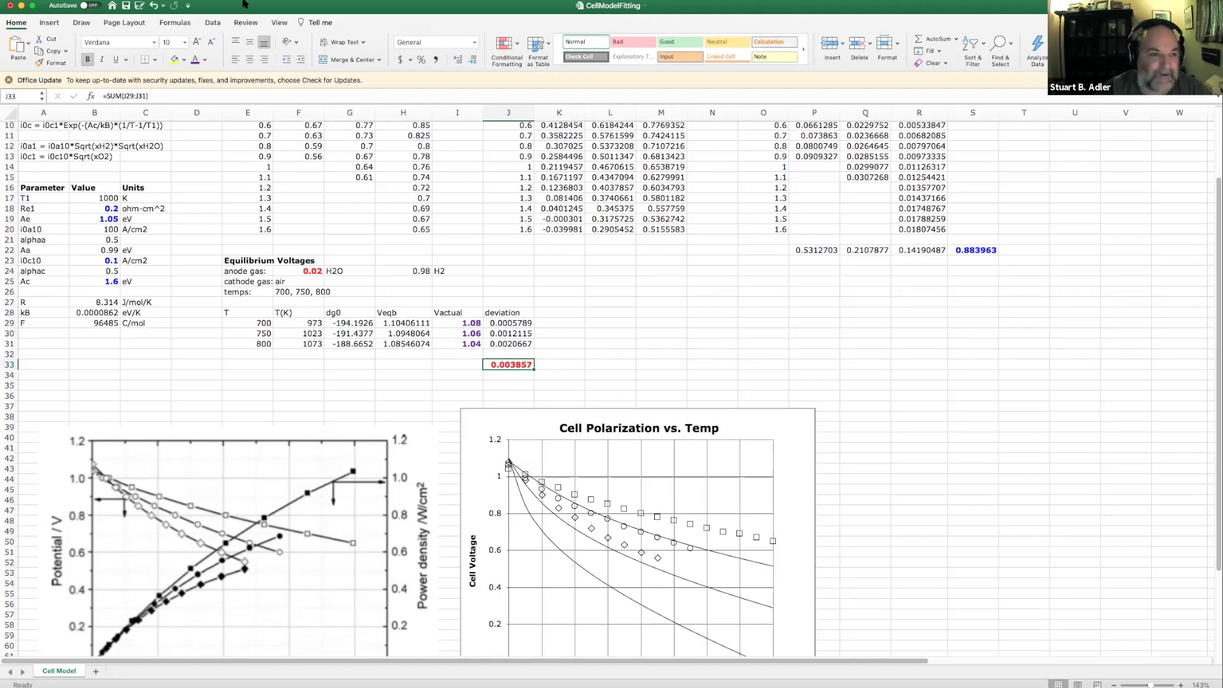
Run Solver minimizing $J$33 by varying only $F$24, and keep the solution.
{"action": "key", "text": "Return"}
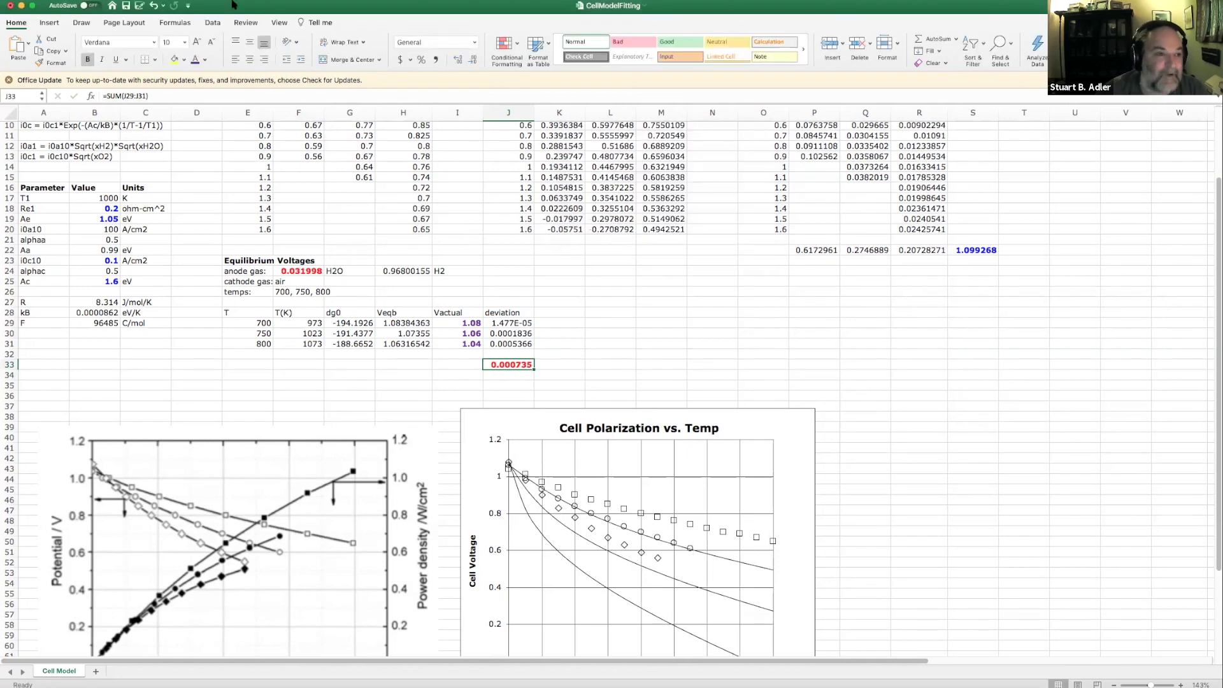
{"action": "left_click", "coordinate": [185, 0]}
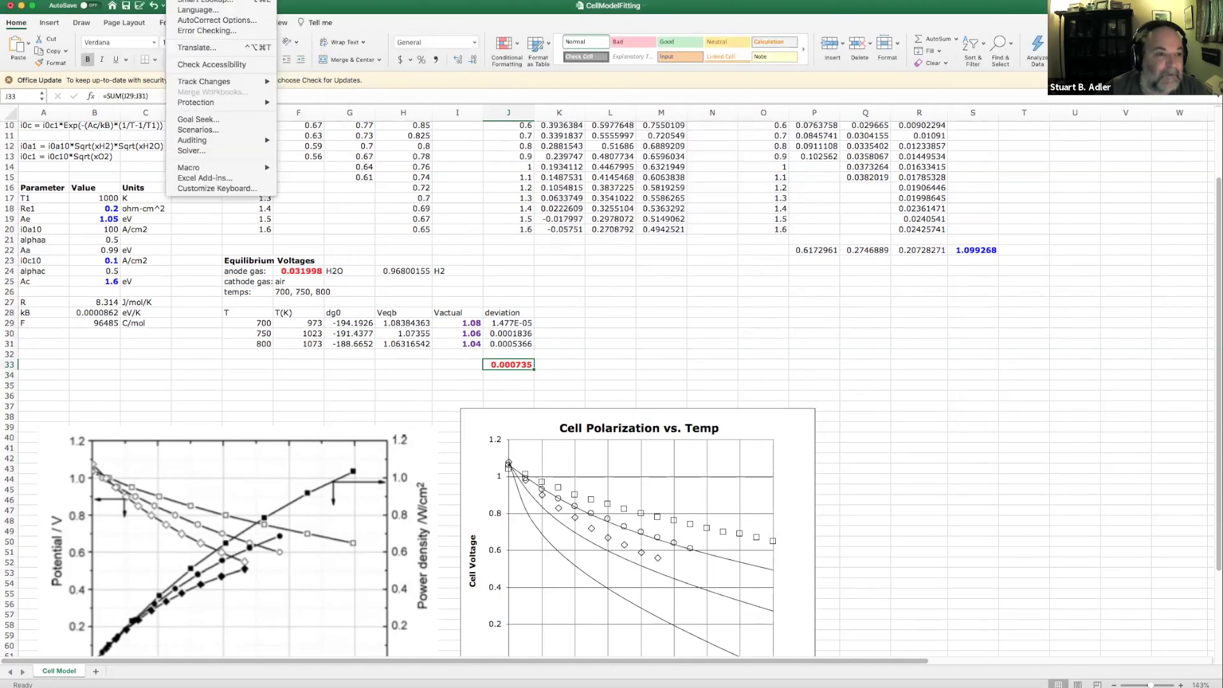
{"action": "left_click", "coordinate": [490, 275]}
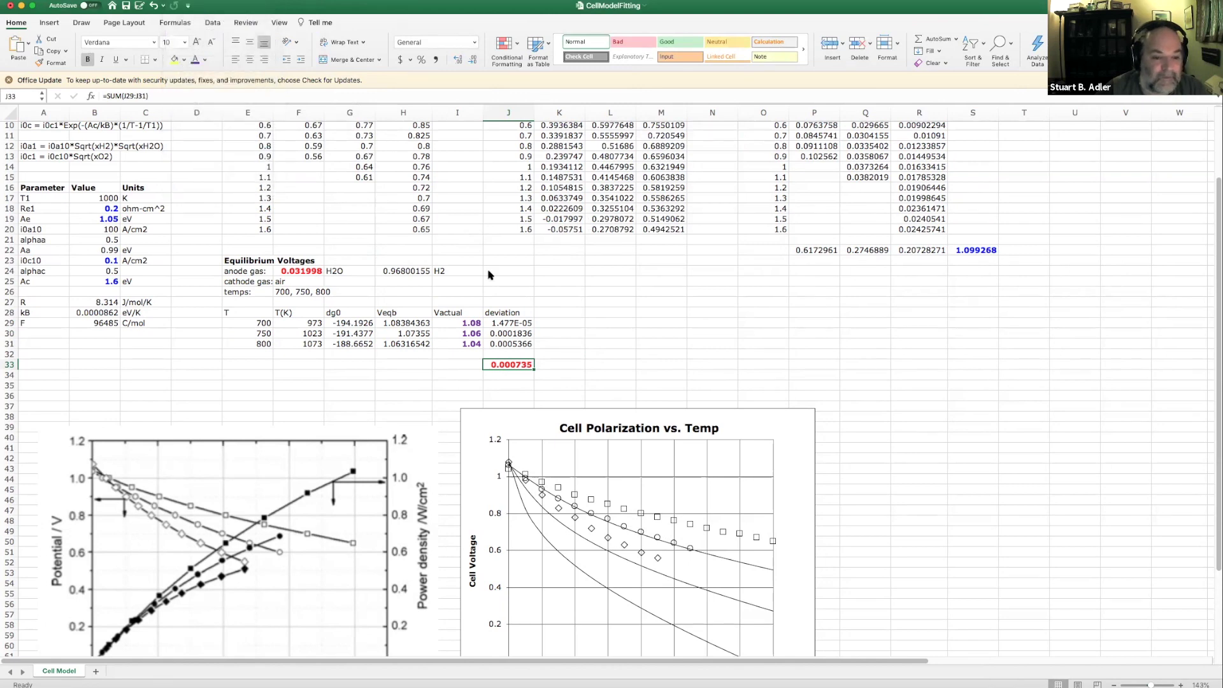
{"action": "left_click", "coordinate": [666, 235]}
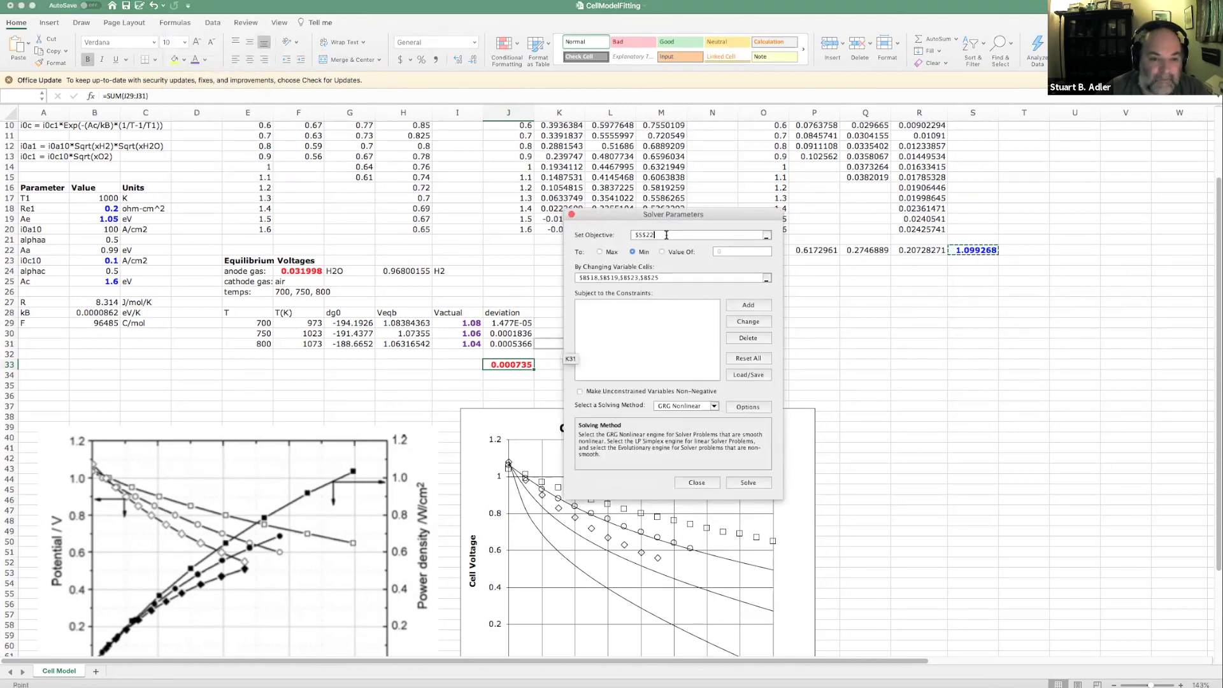
{"action": "double_click", "coordinate": [666, 235]}
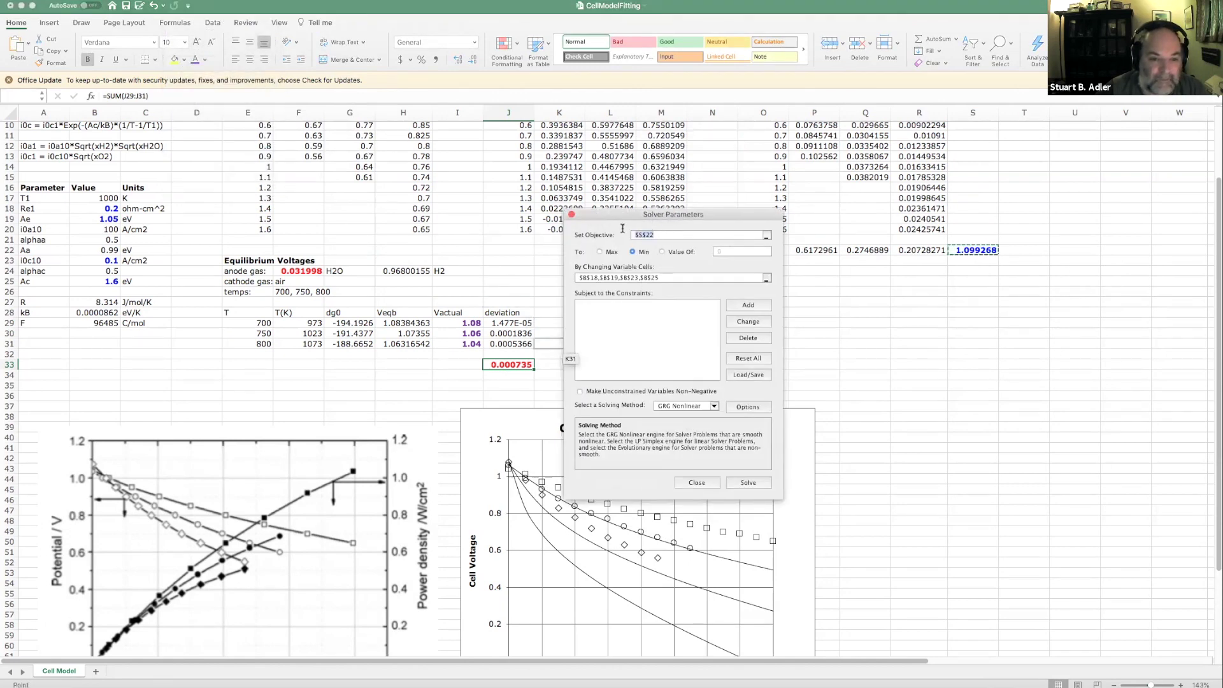
{"action": "left_click", "coordinate": [508, 365]}
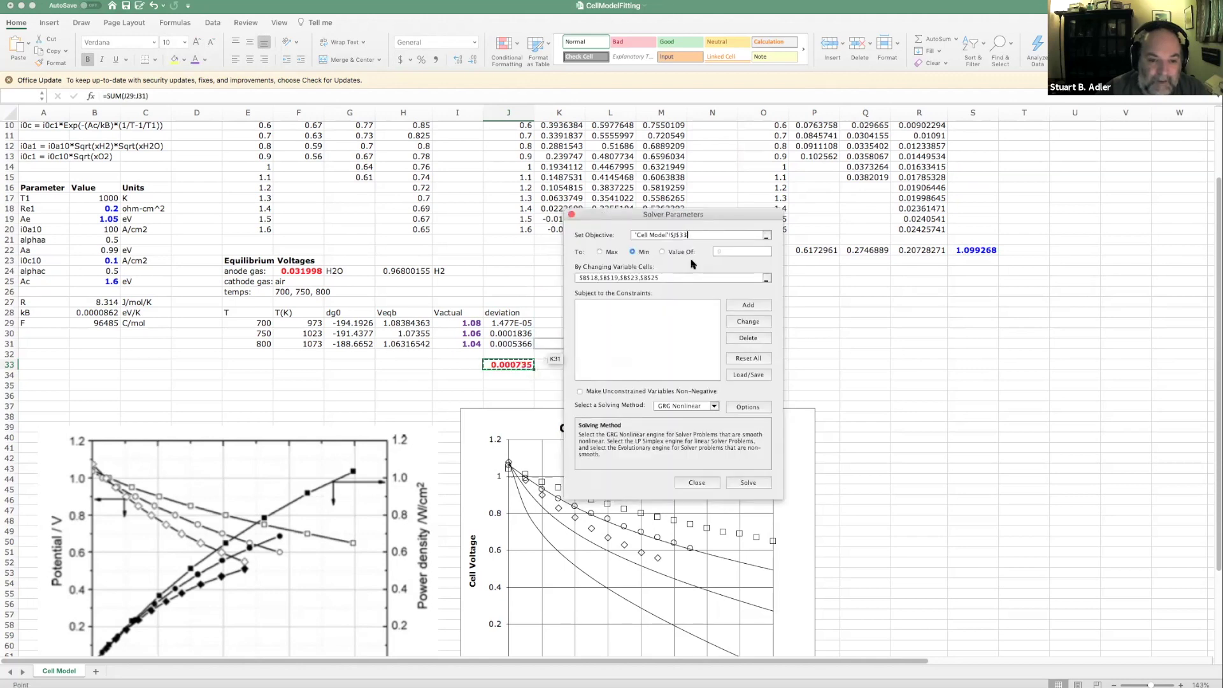
{"action": "left_click_drag", "start_coordinate": [680, 278], "coordinate": [572, 278]}
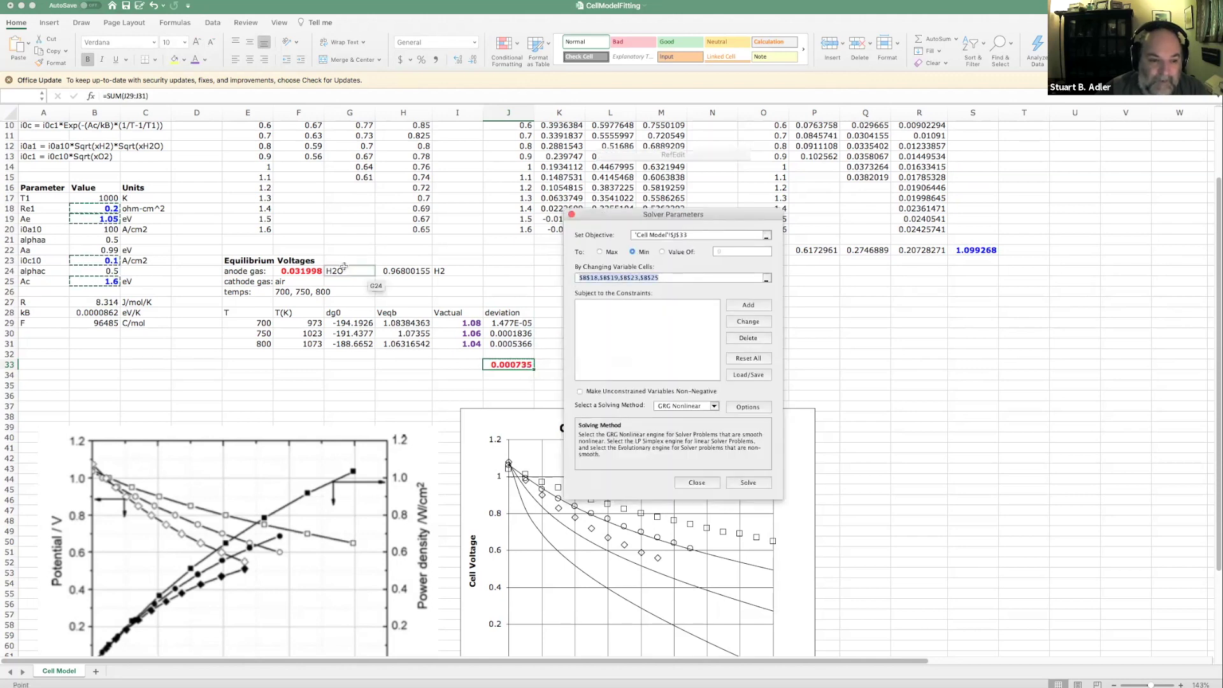
{"action": "left_click", "coordinate": [310, 270]}
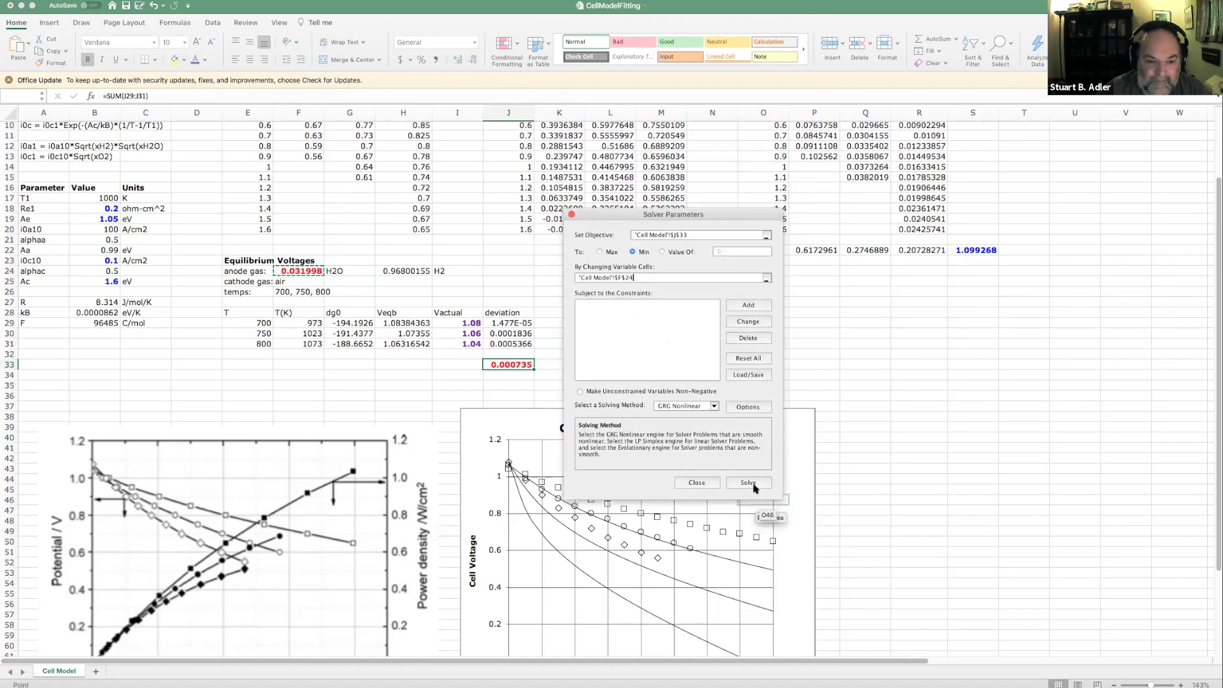
{"action": "left_click", "coordinate": [749, 483]}
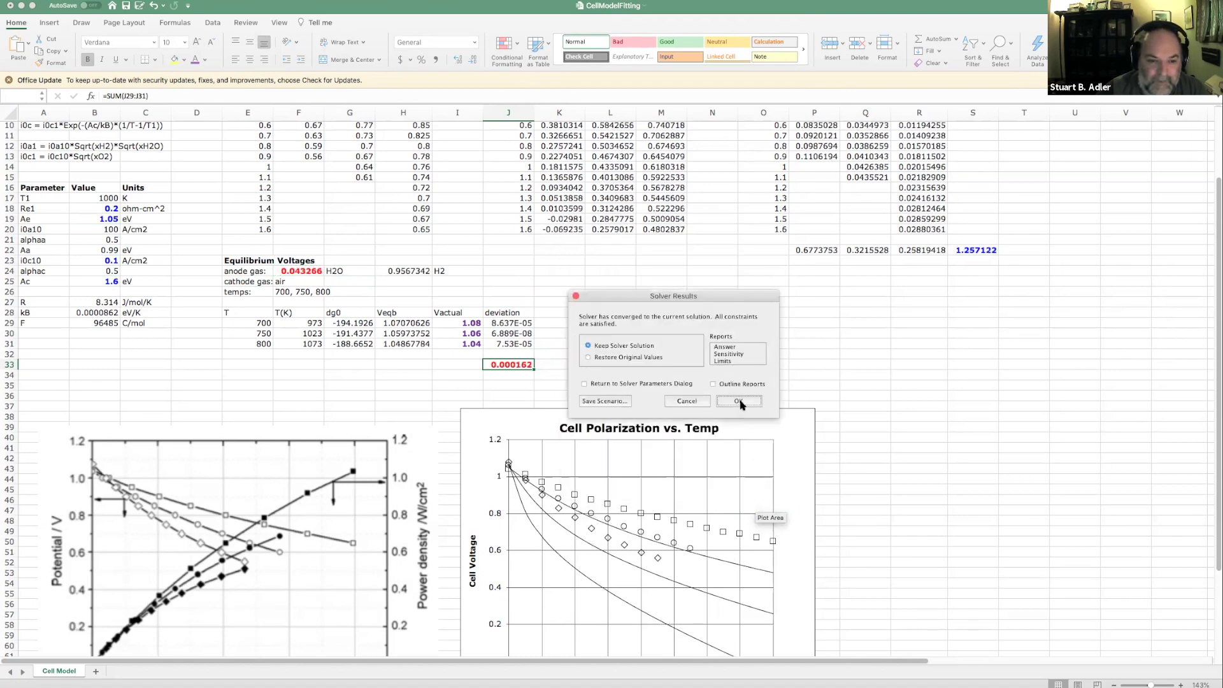
{"action": "left_click", "coordinate": [739, 402]}
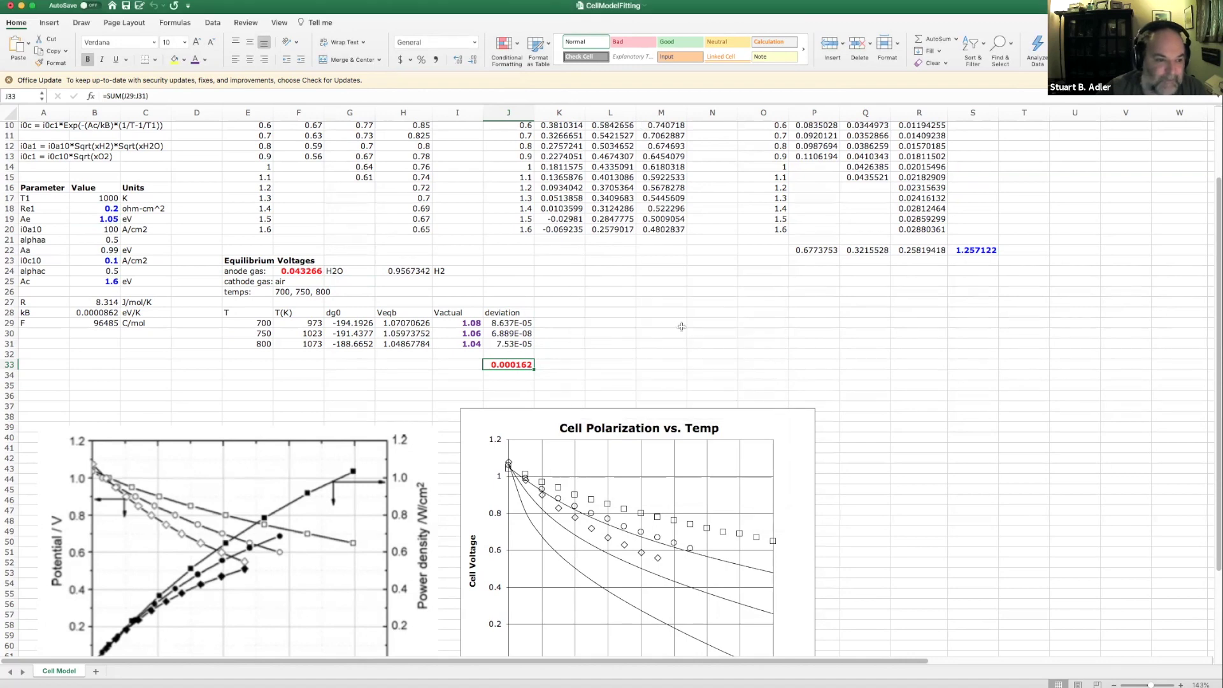
Check the fitted anode H2O fraction 0.043266 and the new 0.000162 deviation total.
{"action": "scroll", "coordinate": [712, 313], "scroll_direction": "down", "scroll_amount": 2}
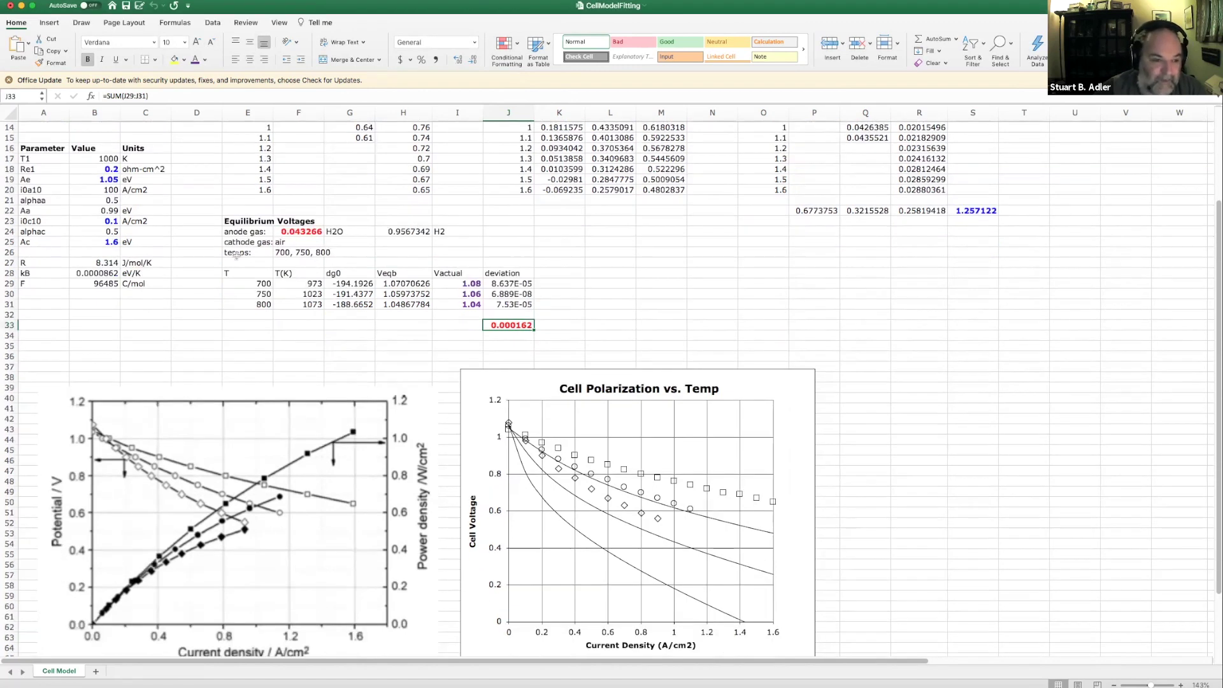
{"action": "left_click", "coordinate": [308, 229]}
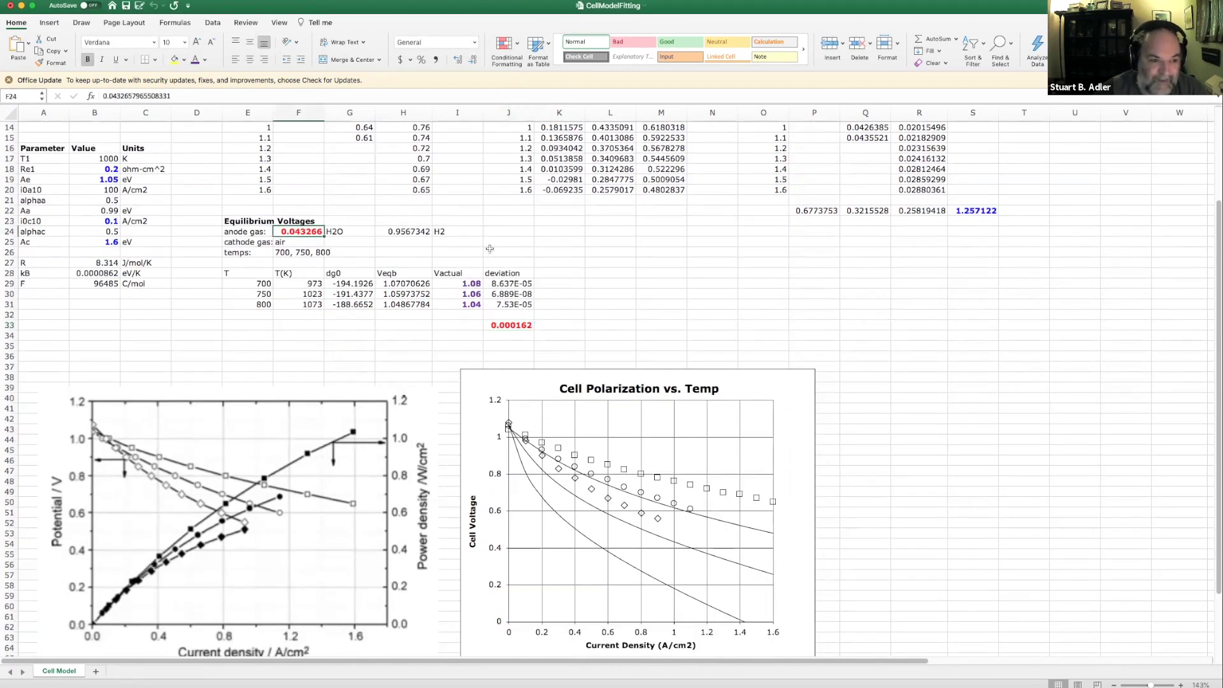
{"action": "left_click", "coordinate": [509, 325]}
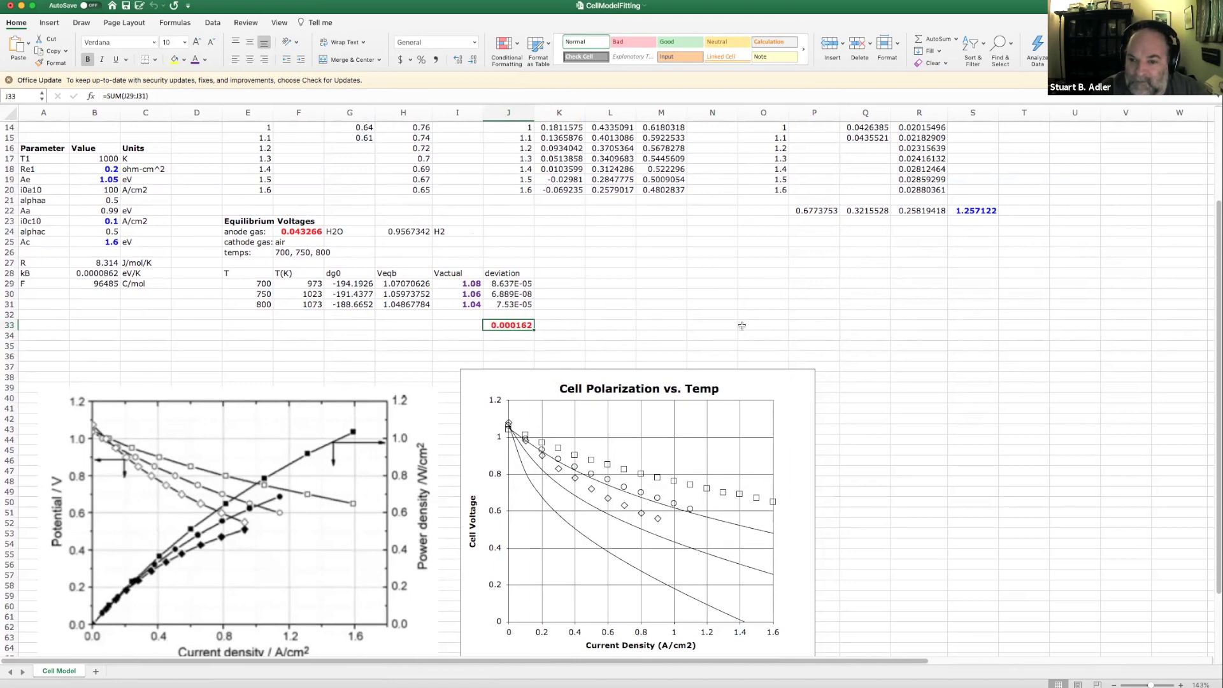
{"action": "left_click", "coordinate": [721, 291]}
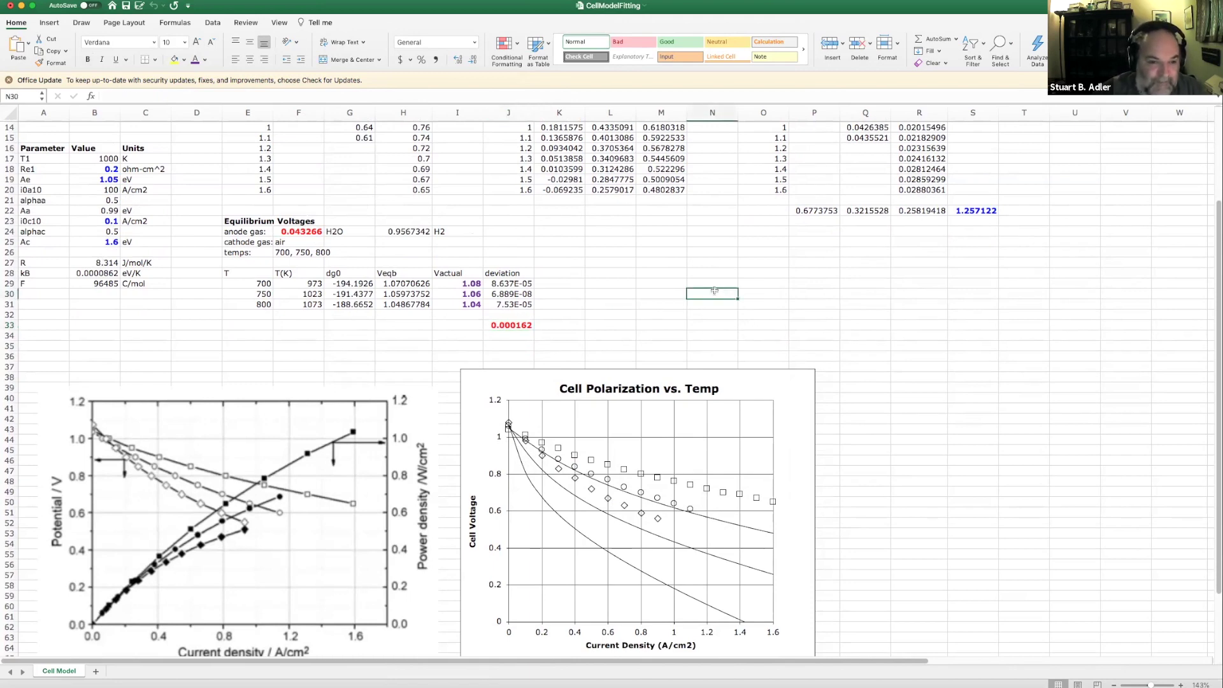
{"action": "scroll", "coordinate": [637, 288], "scroll_direction": "up", "scroll_amount": 5}
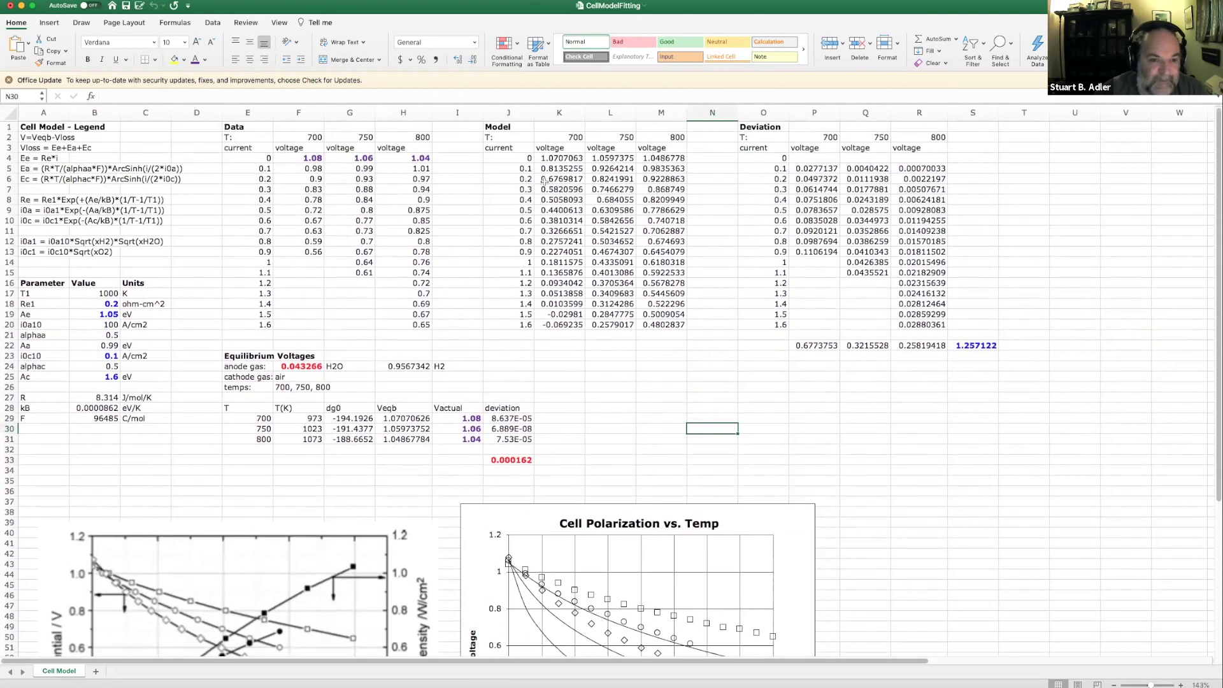
{"action": "left_click_drag", "start_coordinate": [258, 158], "coordinate": [424, 326]}
{"action": "left_click_drag", "start_coordinate": [667, 158], "coordinate": [509, 326]}
{"action": "left_click", "coordinate": [500, 156]}
{"action": "left_click_drag", "start_coordinate": [501, 156], "coordinate": [507, 326]}
{"action": "scroll", "coordinate": [643, 366], "scroll_direction": "down", "scroll_amount": 5}
{"action": "scroll", "coordinate": [644, 365], "scroll_direction": "up", "scroll_amount": 5}
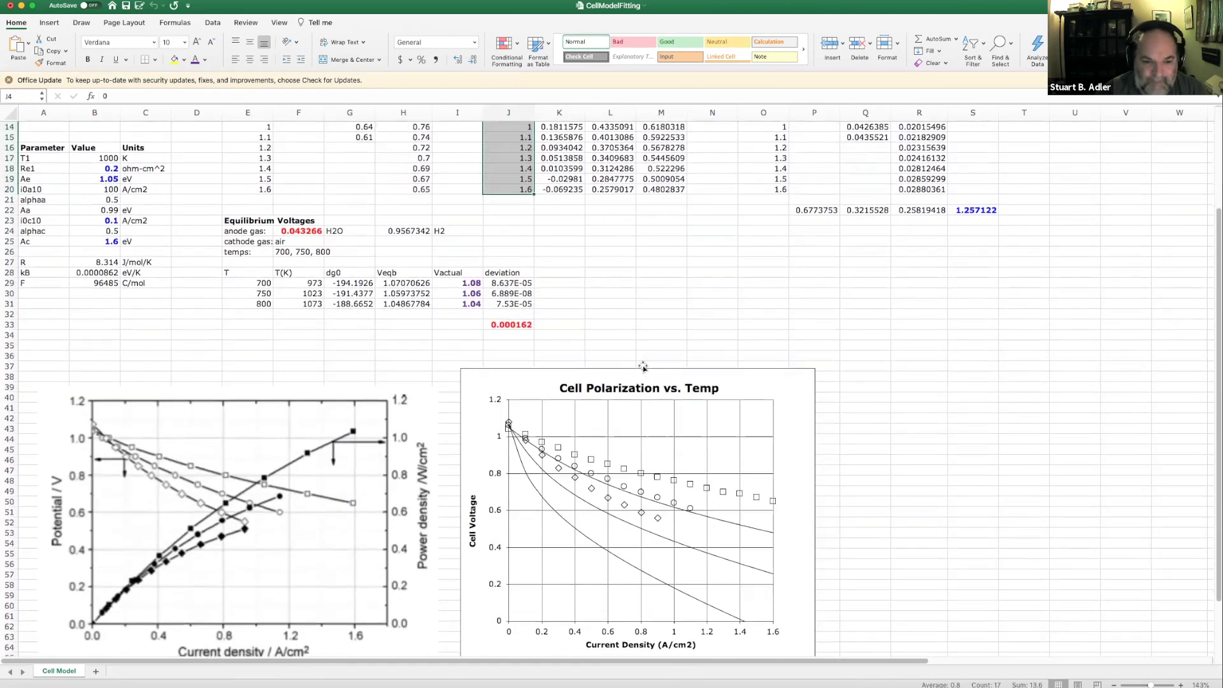
{"action": "left_click_drag", "start_coordinate": [572, 159], "coordinate": [668, 159]}
{"action": "left_click", "coordinate": [662, 199]}
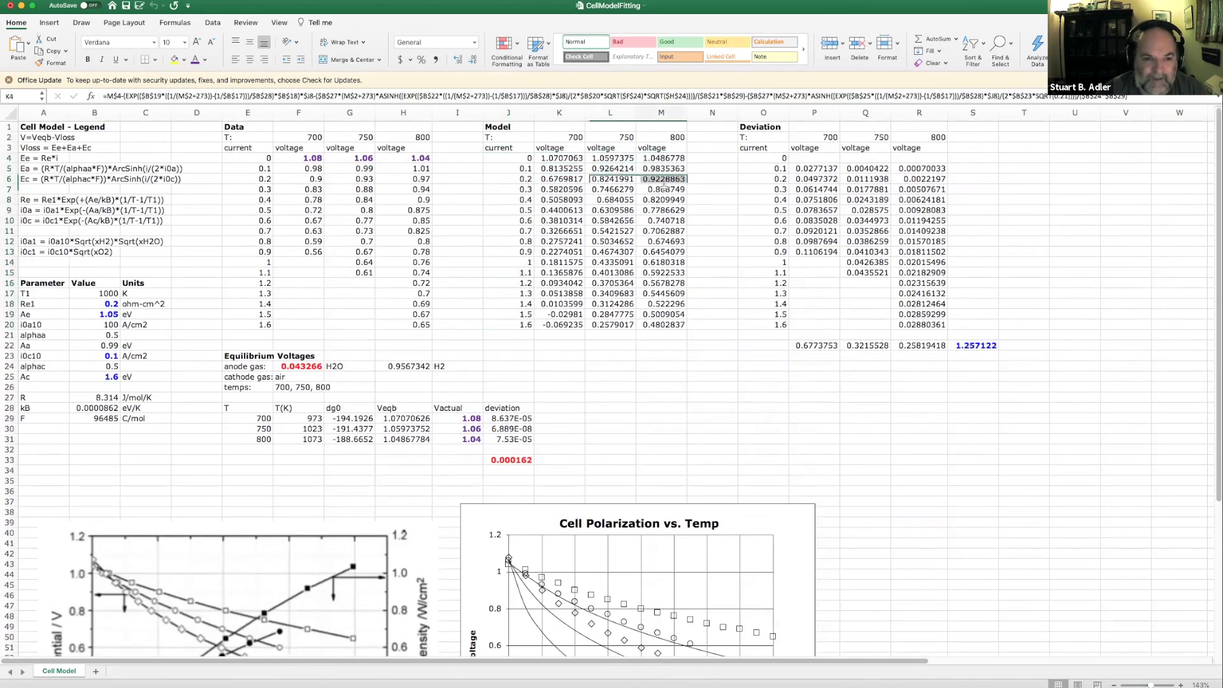
{"action": "left_click", "coordinate": [566, 158]}
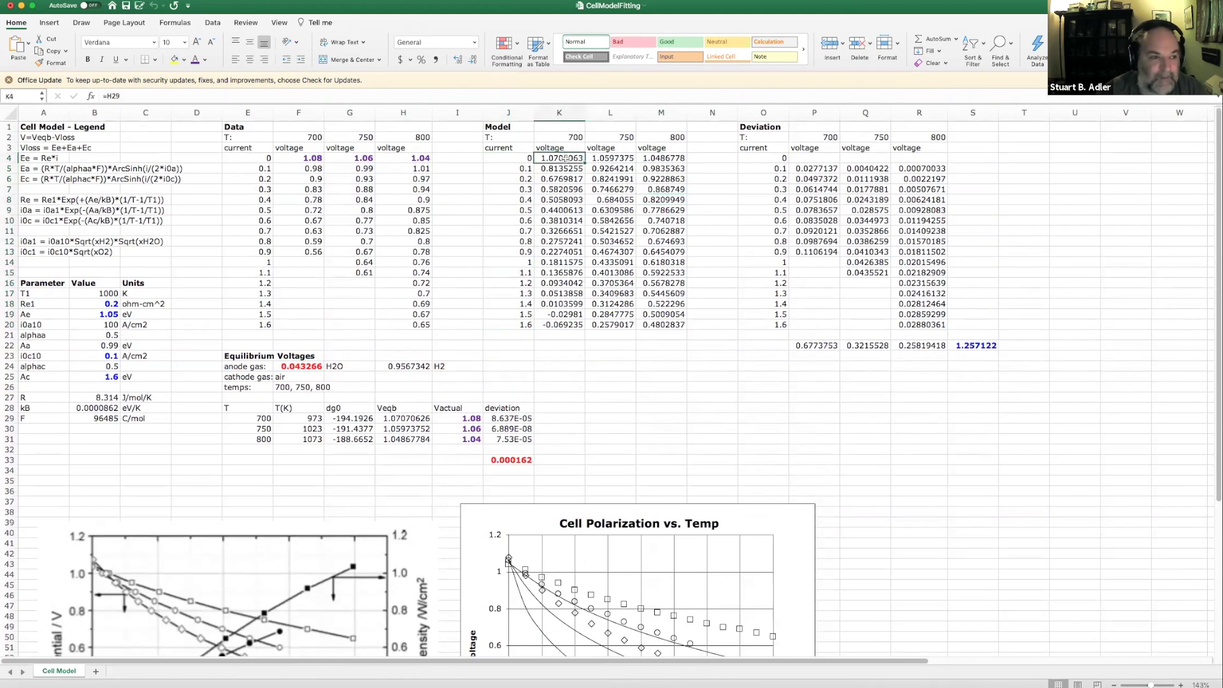
{"action": "left_click", "coordinate": [564, 168]}
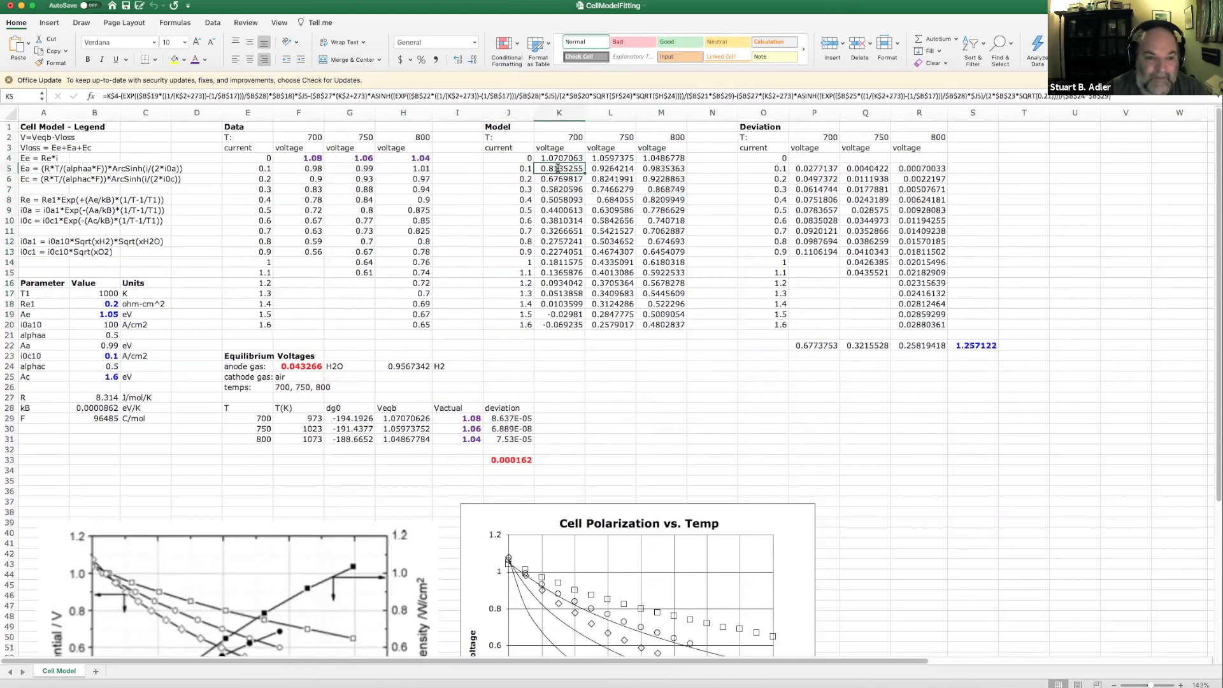
{"action": "double_click", "coordinate": [558, 168]}
{"action": "left_click_drag", "start_coordinate": [247, 188], "coordinate": [10, 169]}
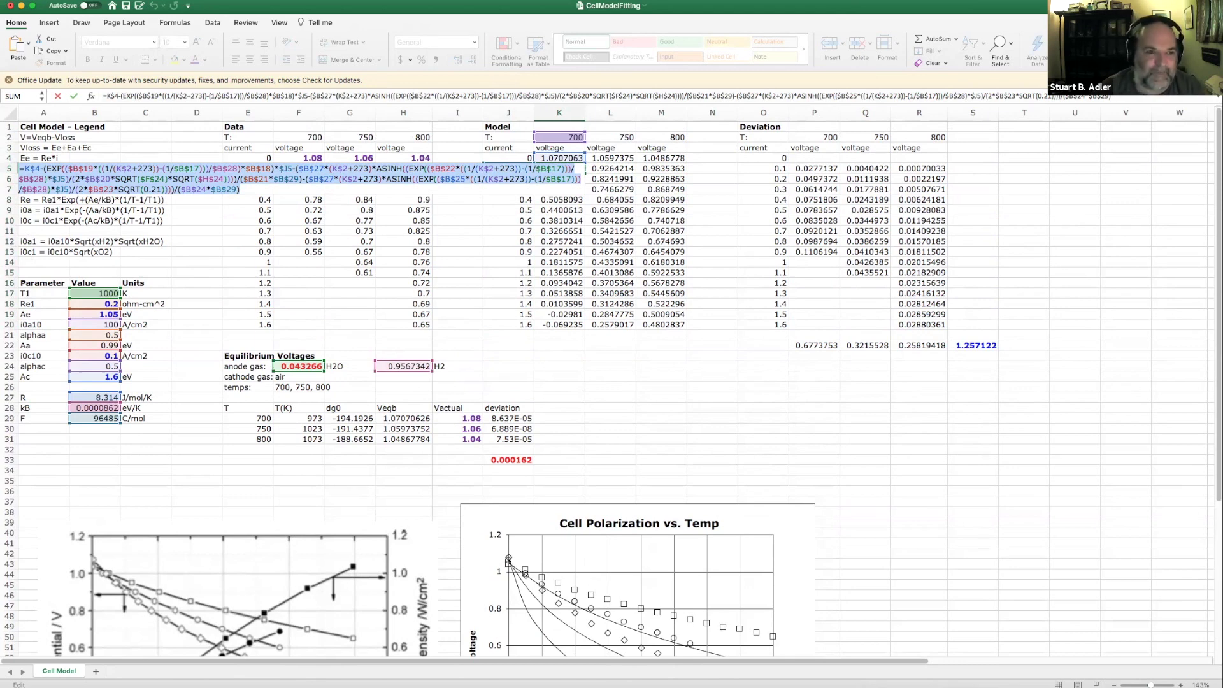
{"action": "key", "text": "Return"}
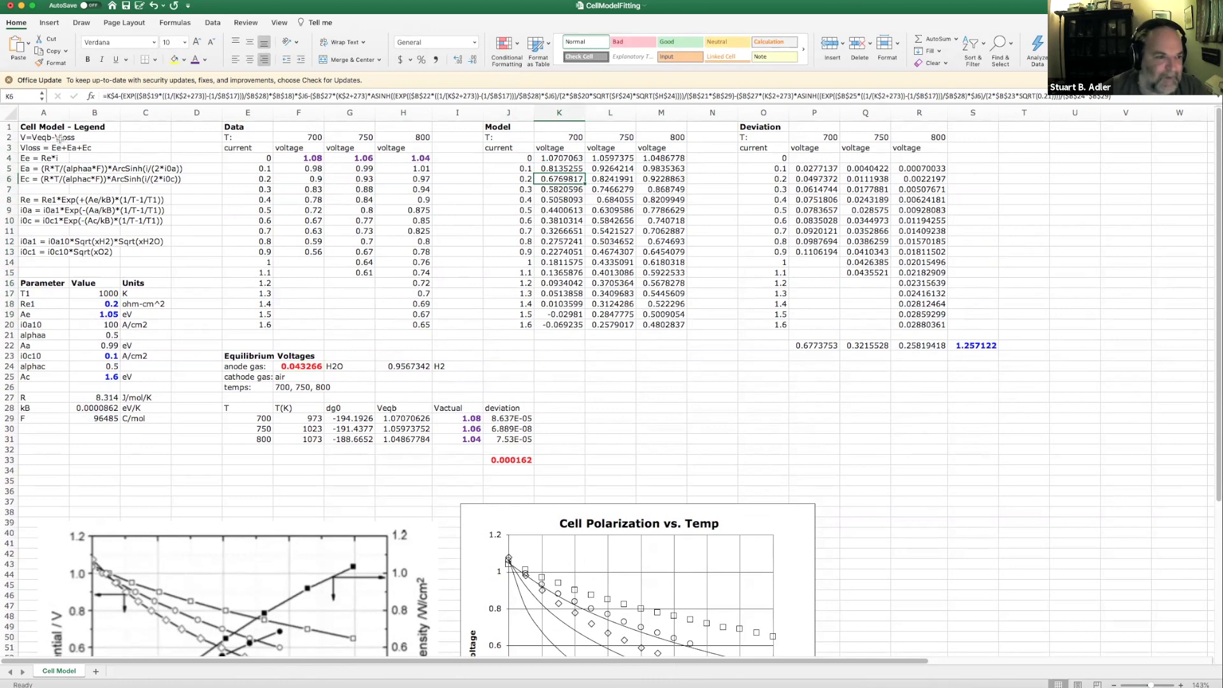
{"action": "left_click_drag", "start_coordinate": [60, 138], "coordinate": [58, 250]}
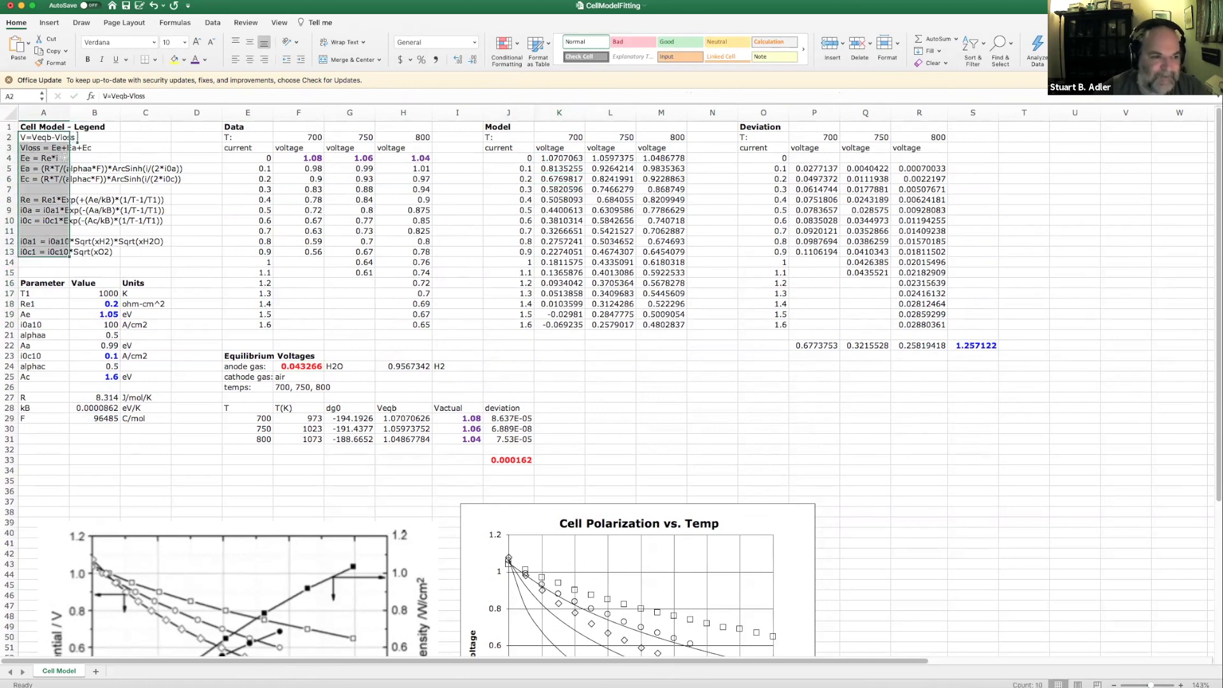
{"action": "left_click_drag", "start_coordinate": [47, 137], "coordinate": [54, 249]}
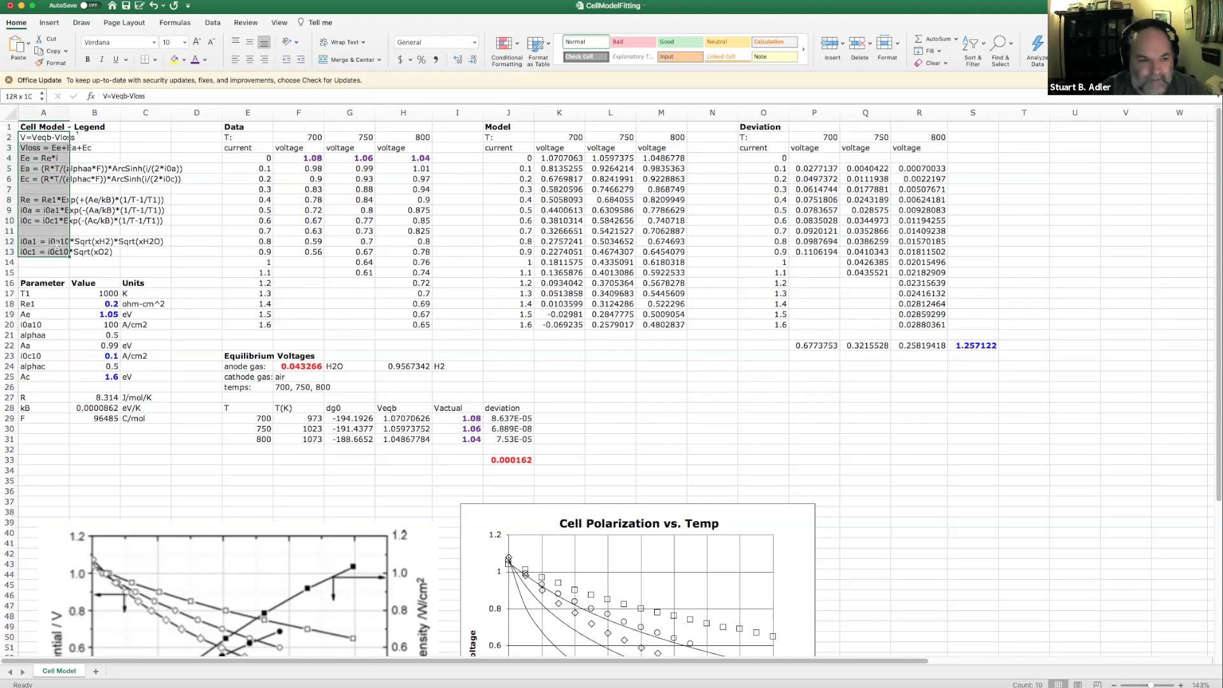
{"action": "left_click", "coordinate": [191, 273]}
{"action": "scroll", "coordinate": [167, 294], "scroll_direction": "down", "scroll_amount": 2}
{"action": "scroll", "coordinate": [167, 318], "scroll_direction": "down", "scroll_amount": 1}
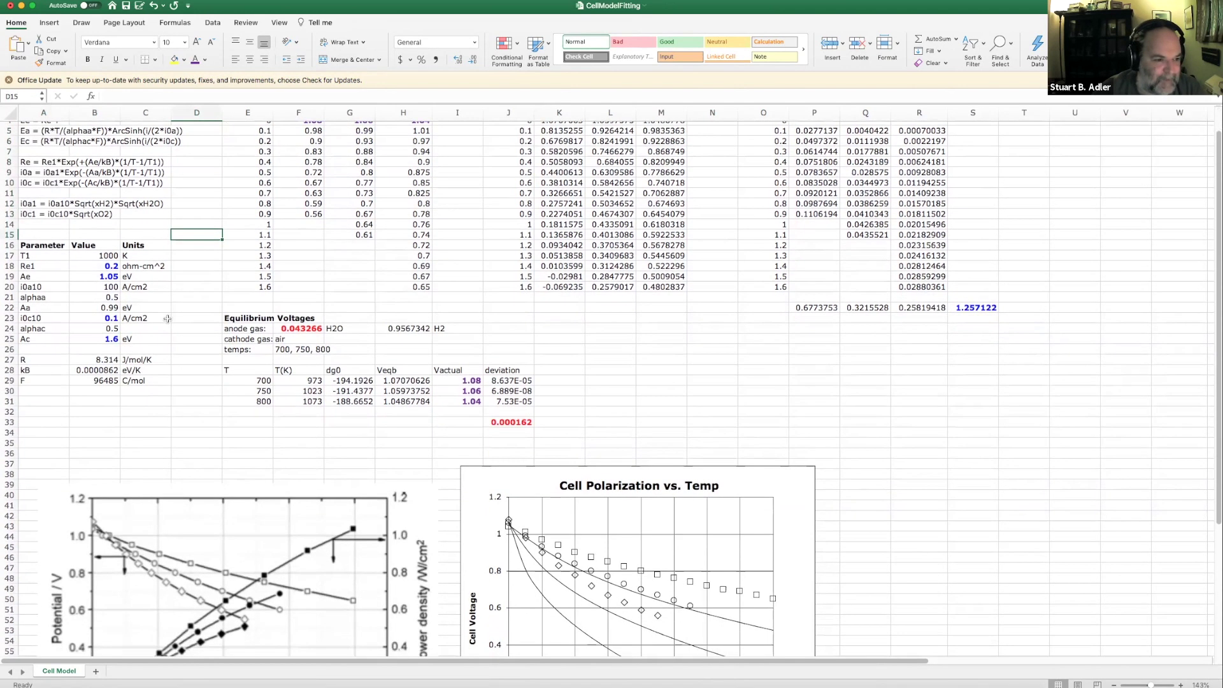
{"action": "left_click", "coordinate": [44, 255]}
{"action": "left_click", "coordinate": [88, 258]}
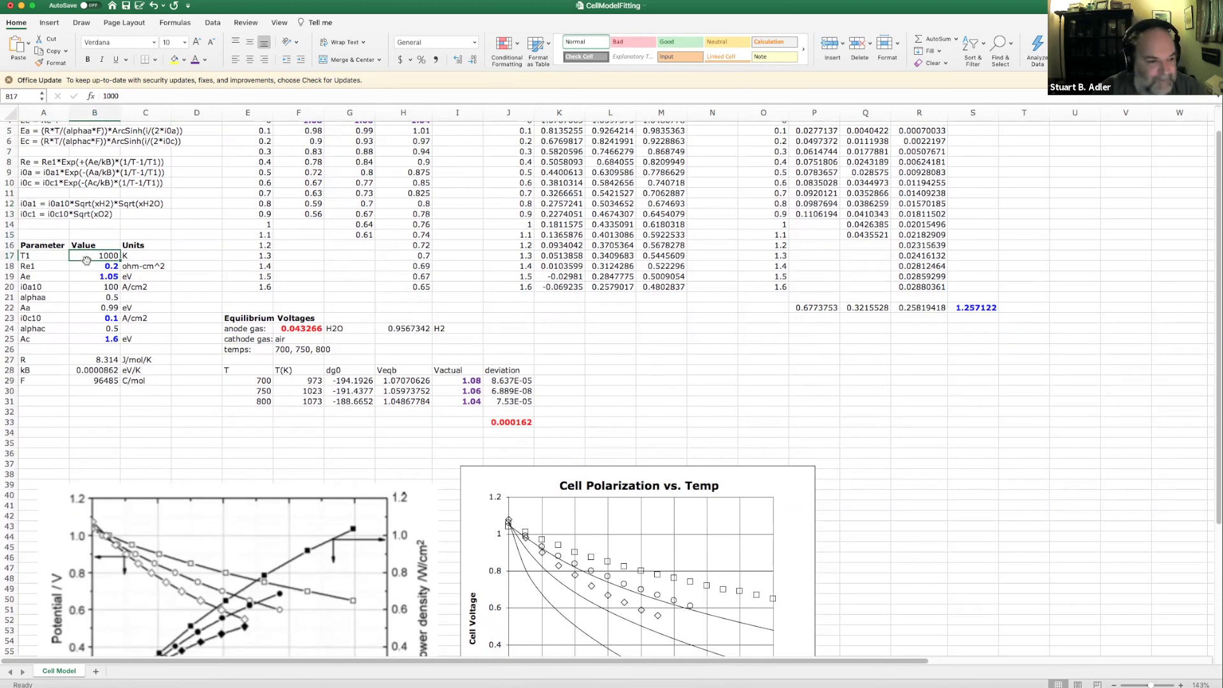
{"action": "left_click", "coordinate": [49, 267]}
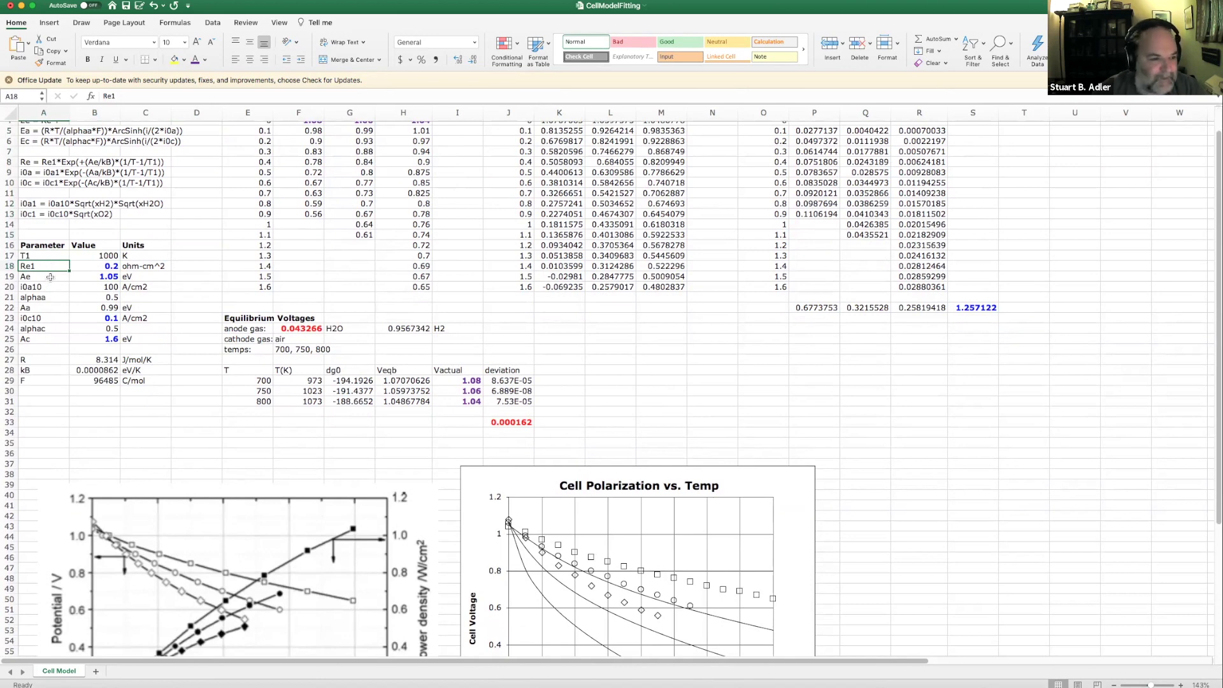
{"action": "left_click", "coordinate": [50, 277]}
{"action": "left_click", "coordinate": [50, 309]}
{"action": "left_click", "coordinate": [53, 329]}
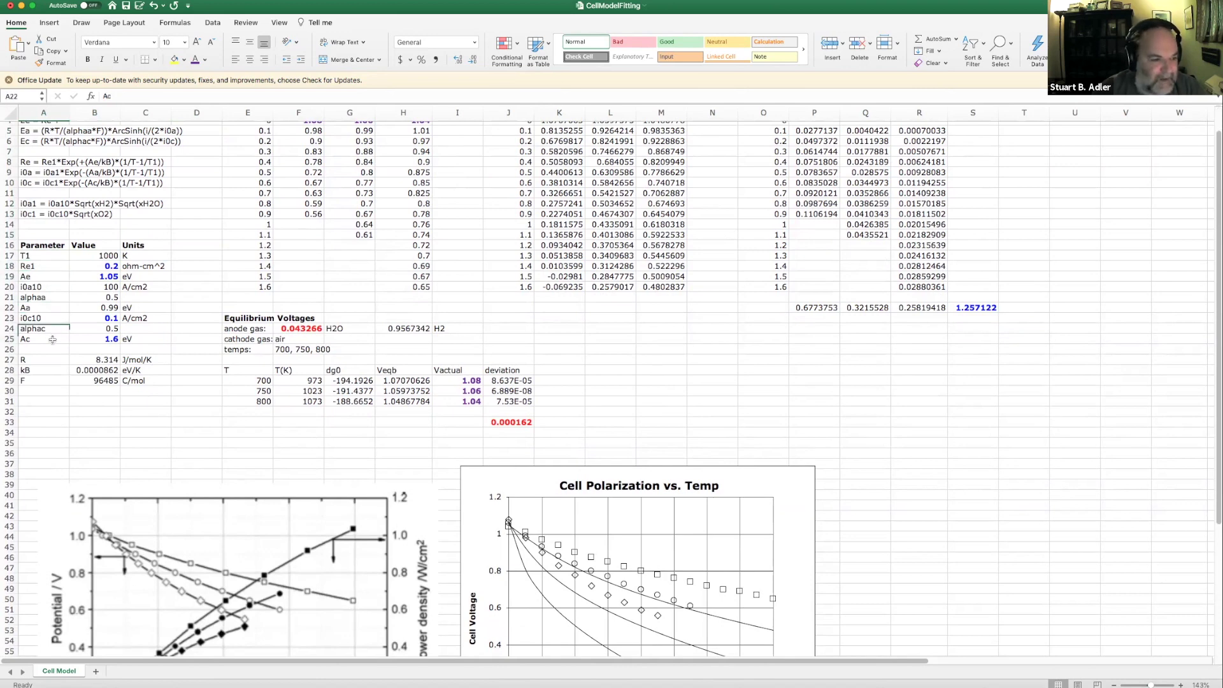
{"action": "left_click", "coordinate": [52, 339]}
{"action": "left_click", "coordinate": [53, 280]}
{"action": "left_click", "coordinate": [55, 305]}
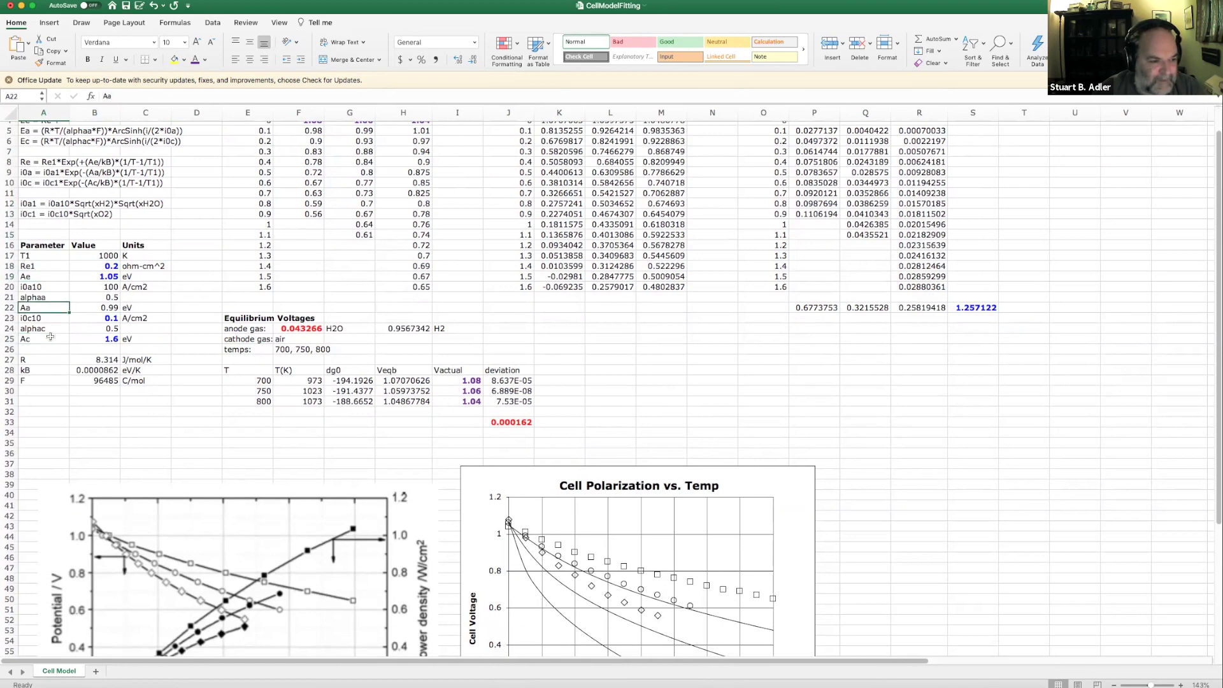
{"action": "left_click", "coordinate": [46, 336]}
{"action": "left_click", "coordinate": [50, 279]}
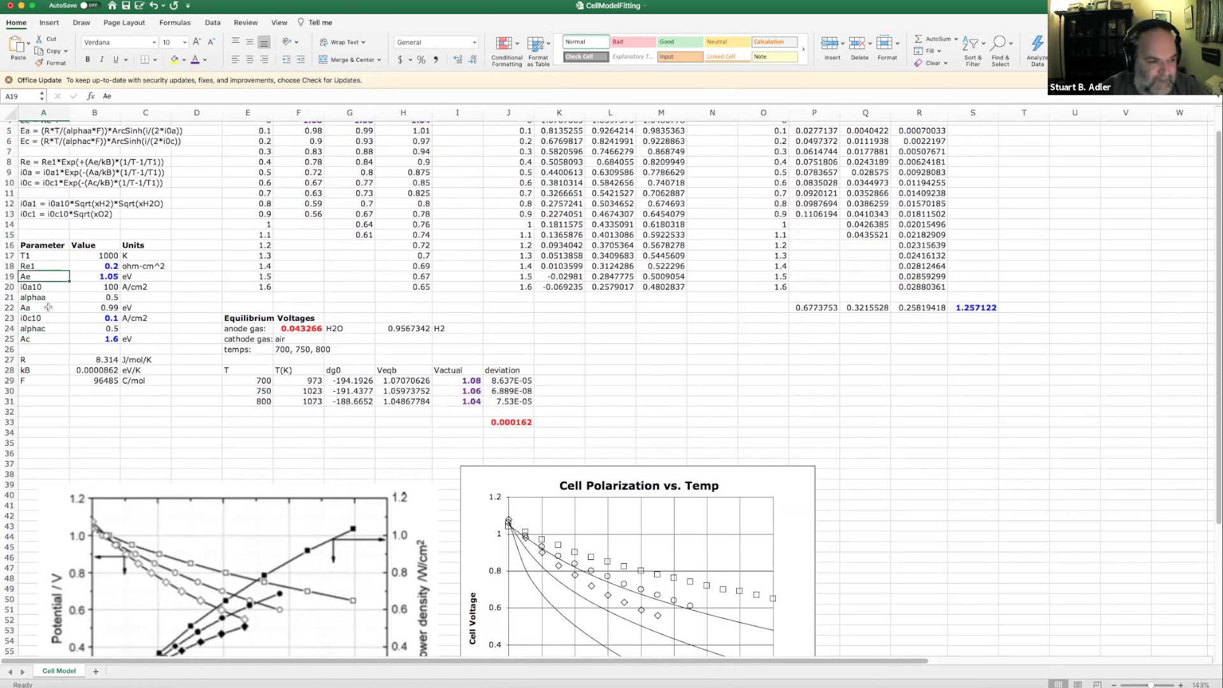
{"action": "left_click", "coordinate": [49, 305]}
{"action": "left_click", "coordinate": [48, 336]}
{"action": "left_click", "coordinate": [56, 286]}
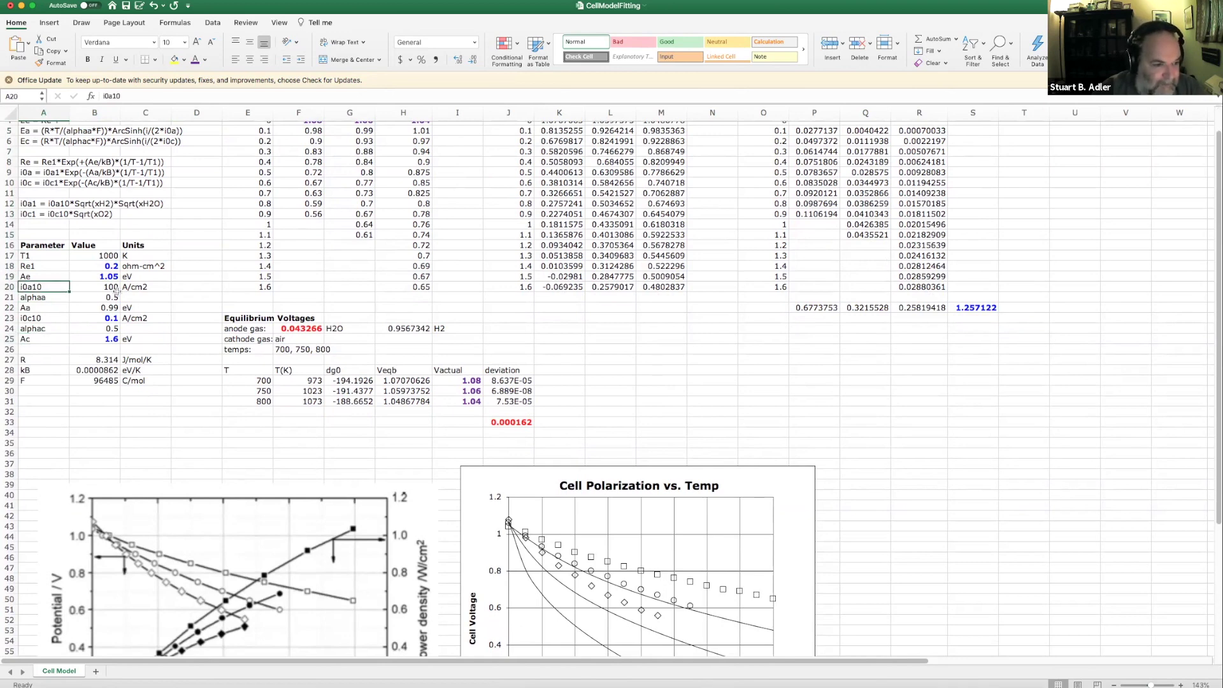
{"action": "left_click", "coordinate": [87, 287]}
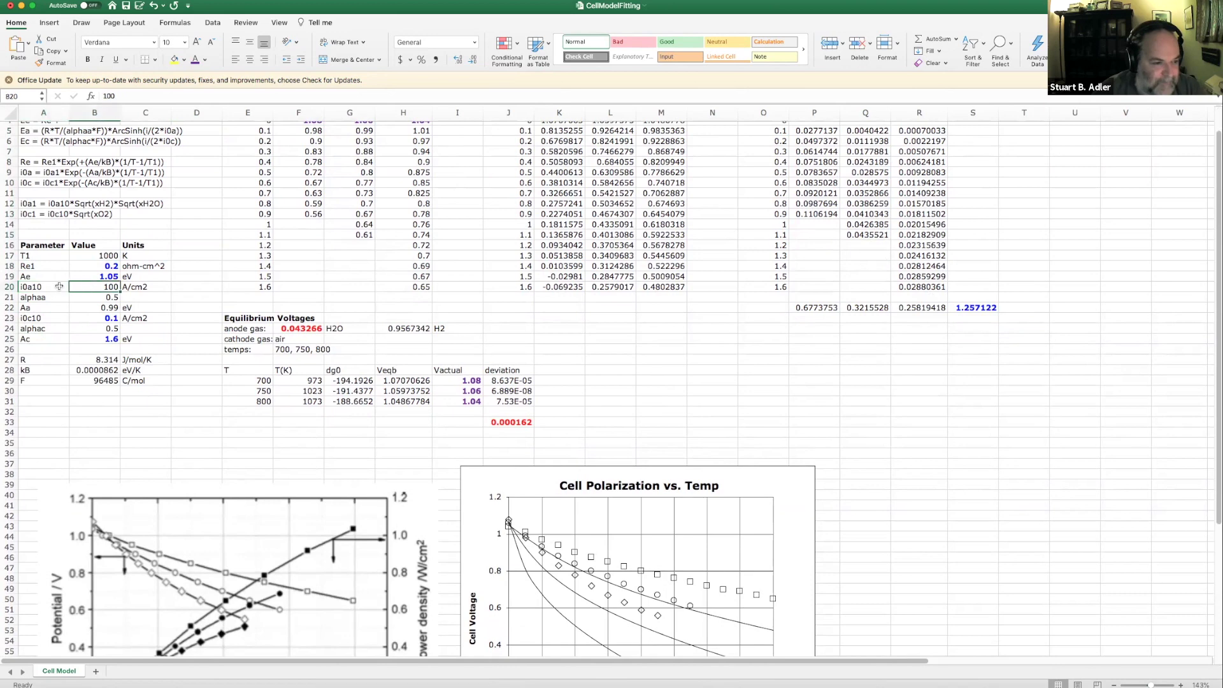
{"action": "left_click", "coordinate": [59, 286]}
{"action": "left_click", "coordinate": [72, 287]}
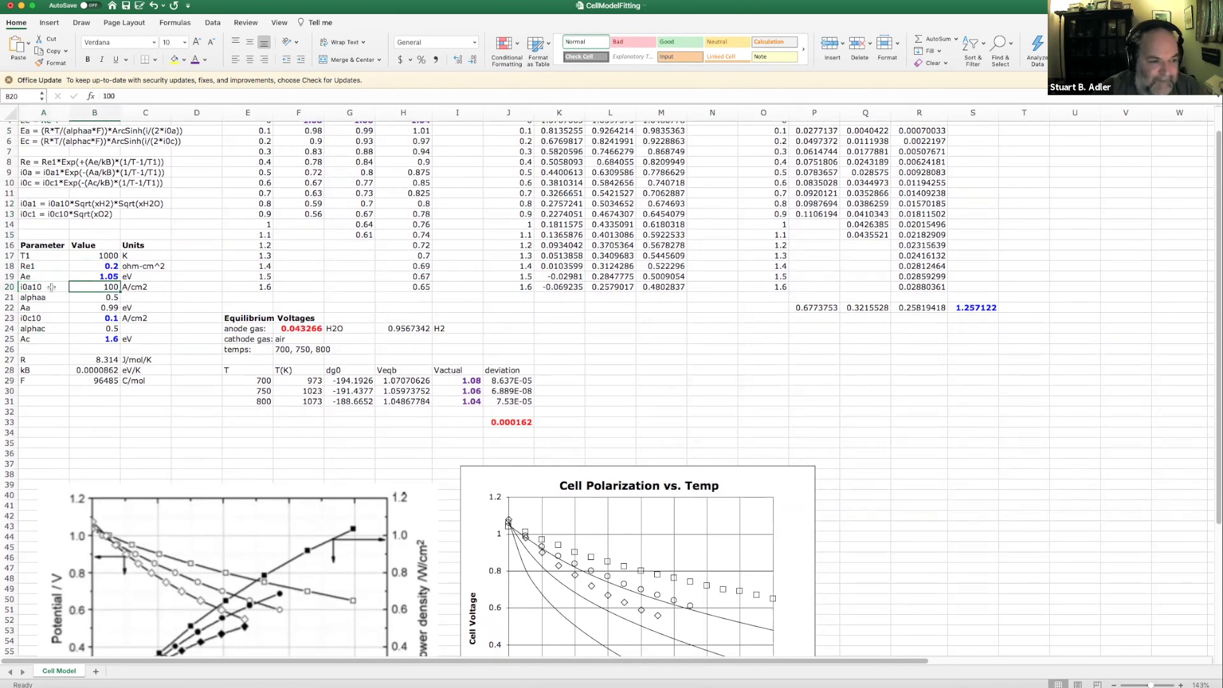
{"action": "left_click", "coordinate": [52, 287]}
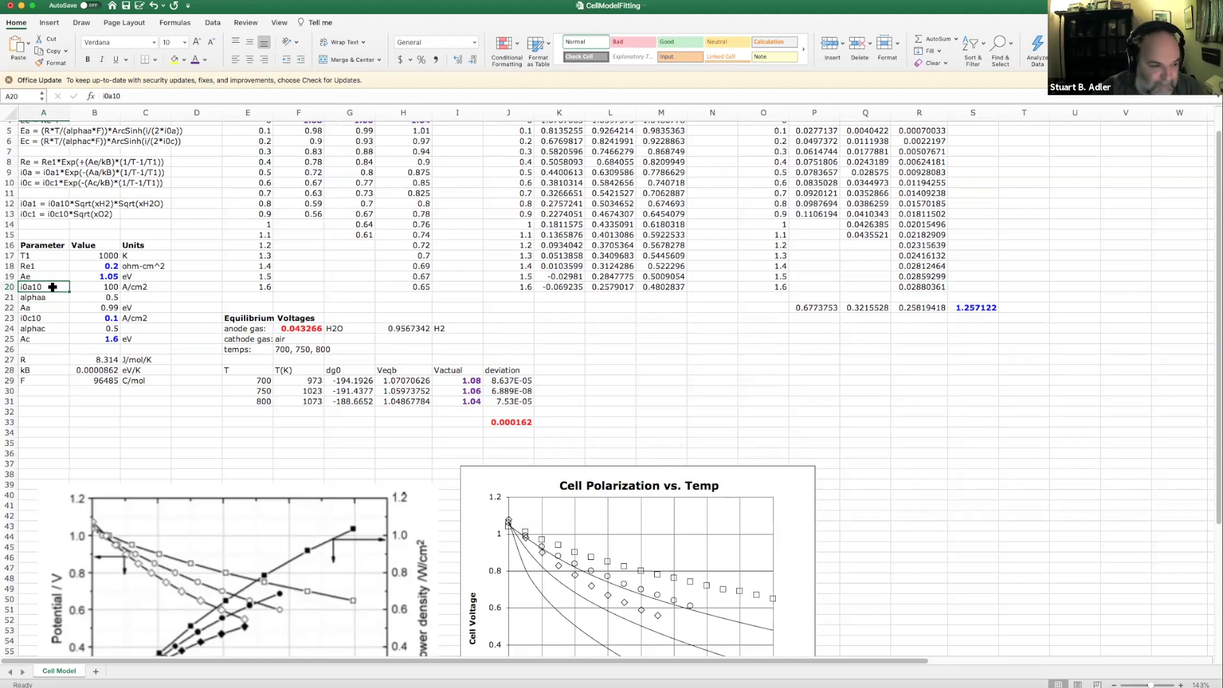
{"action": "left_click", "coordinate": [84, 288]}
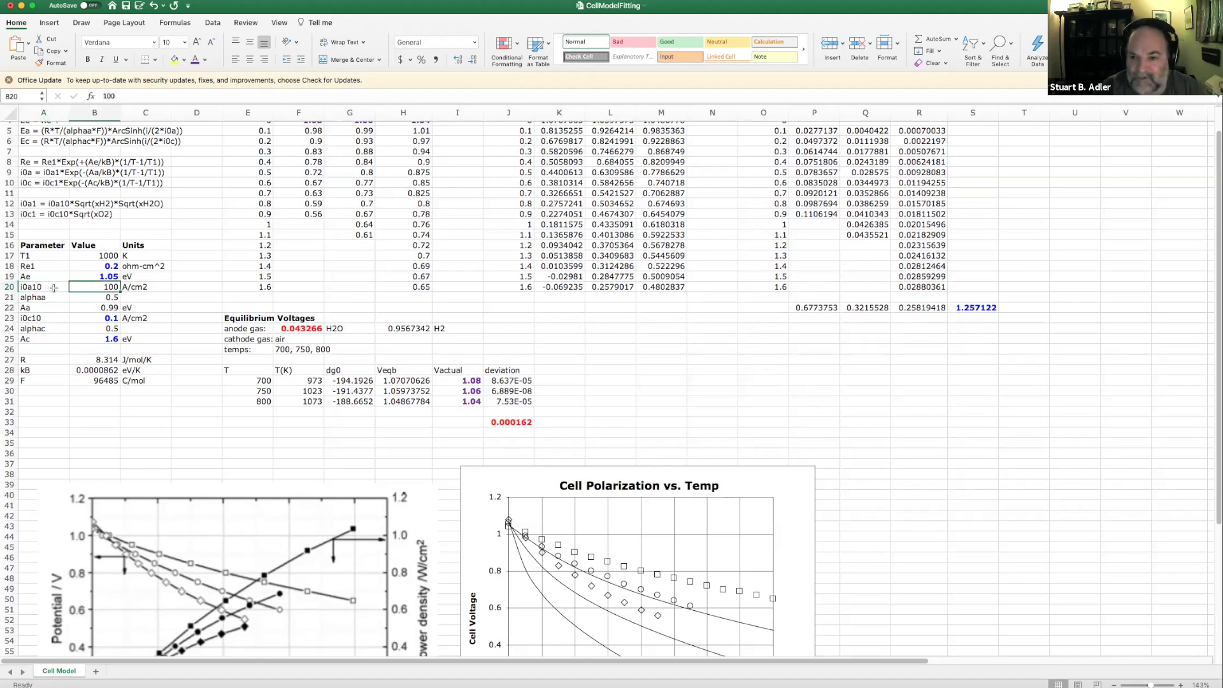
{"action": "left_click", "coordinate": [53, 288]}
{"action": "left_click", "coordinate": [73, 287]}
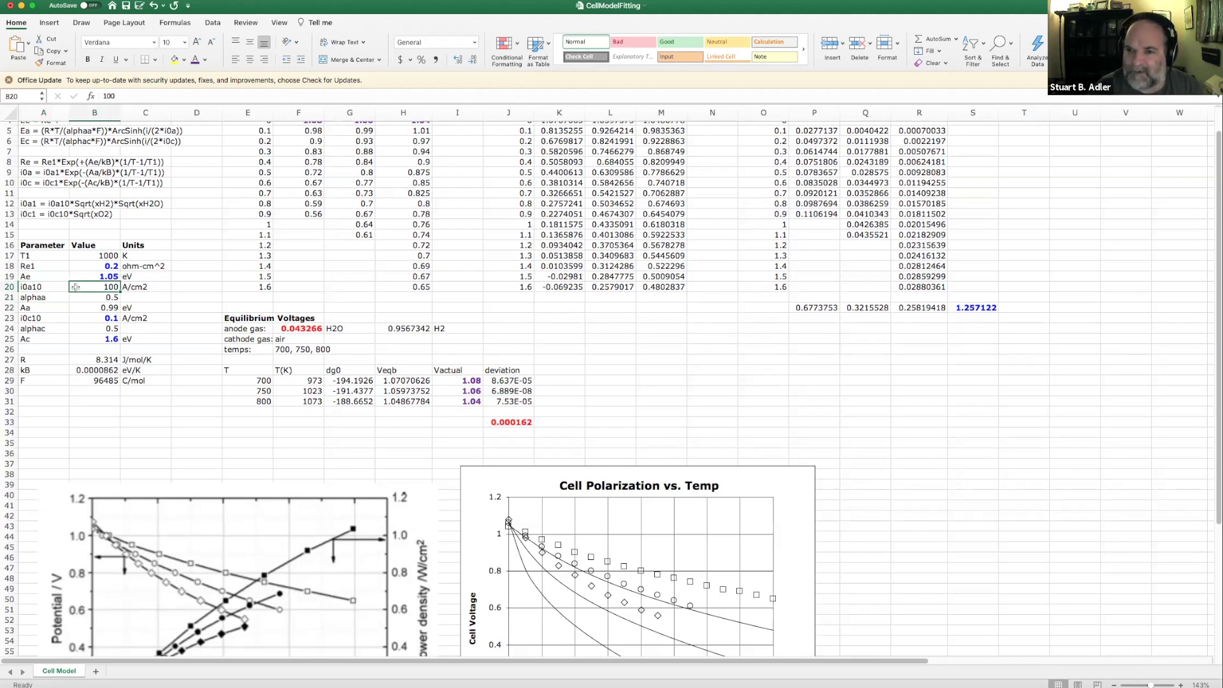
{"action": "left_click", "coordinate": [59, 298]}
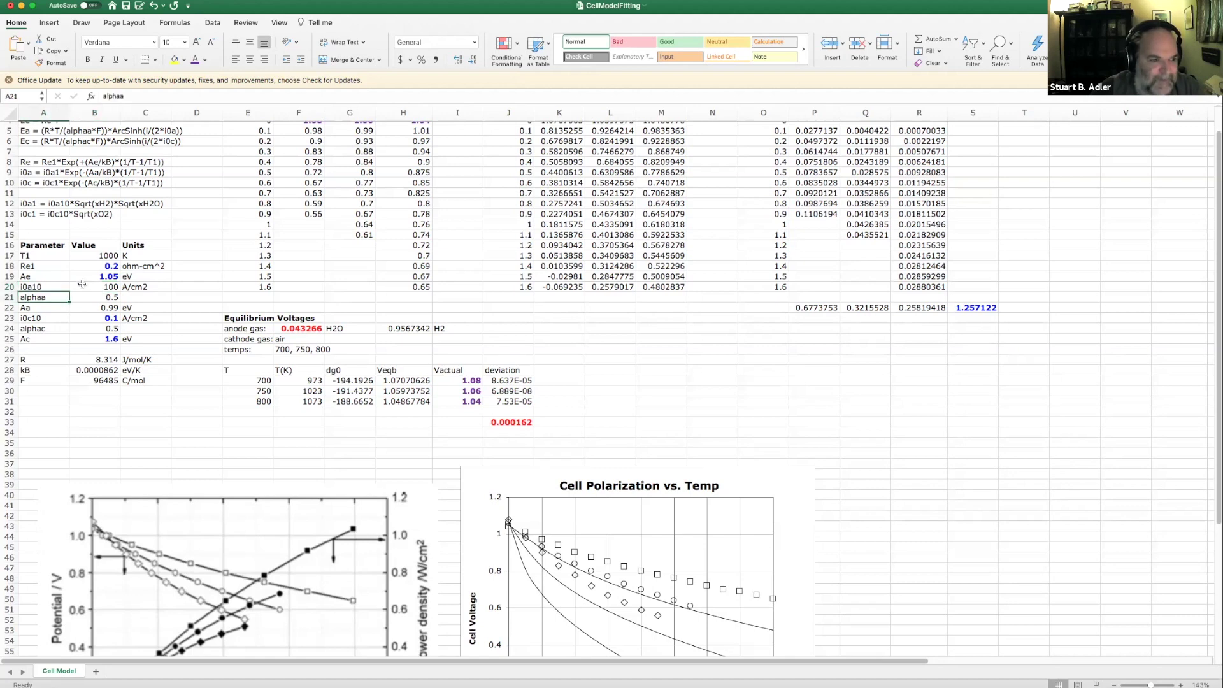
{"action": "left_click", "coordinate": [82, 284]}
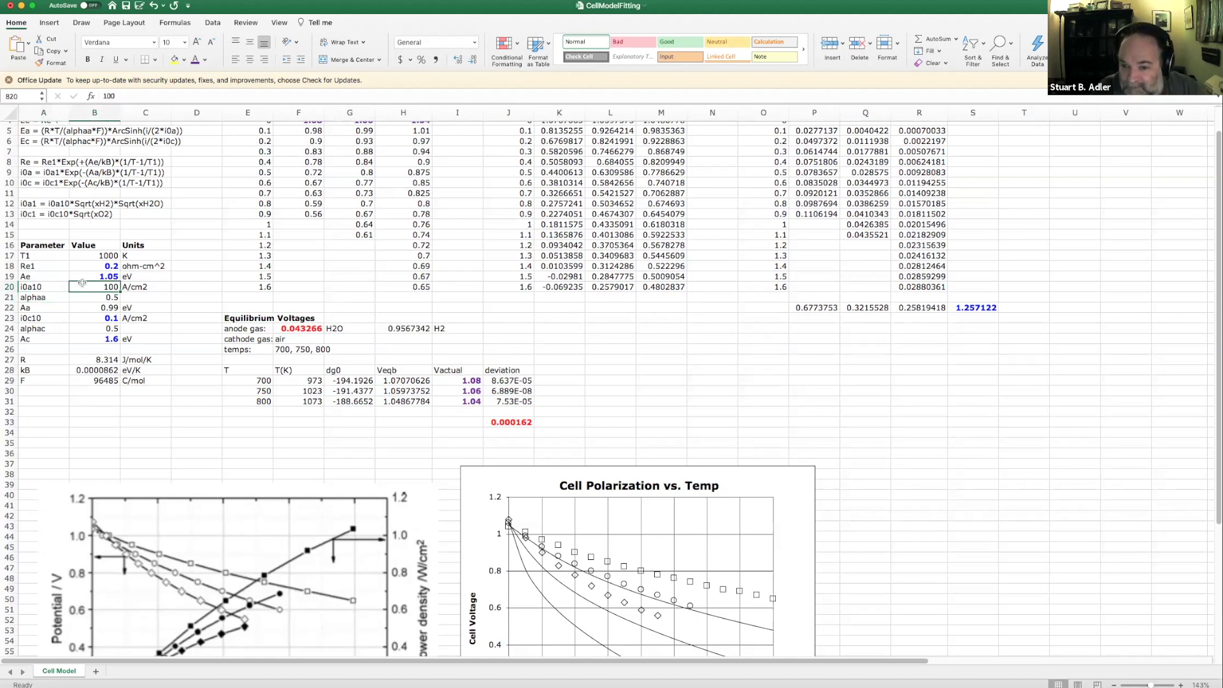
{"action": "left_click", "coordinate": [57, 298]}
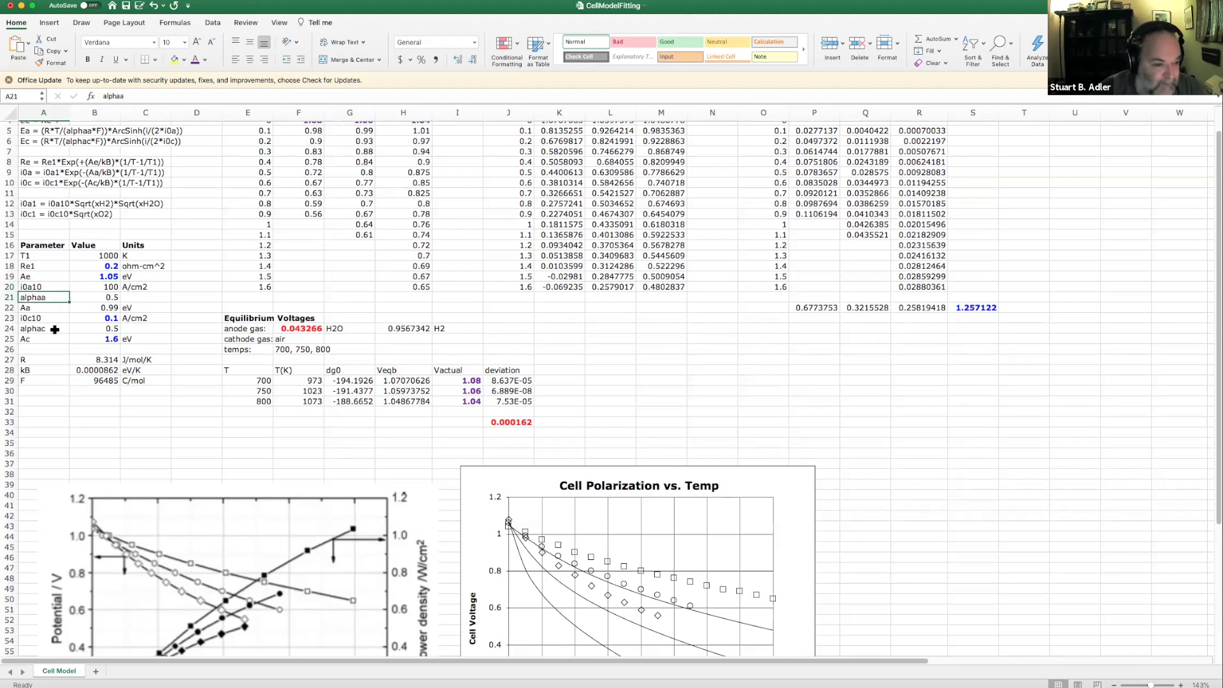
{"action": "left_click", "coordinate": [56, 330]}
{"action": "left_click", "coordinate": [57, 298]}
{"action": "left_click", "coordinate": [56, 329]}
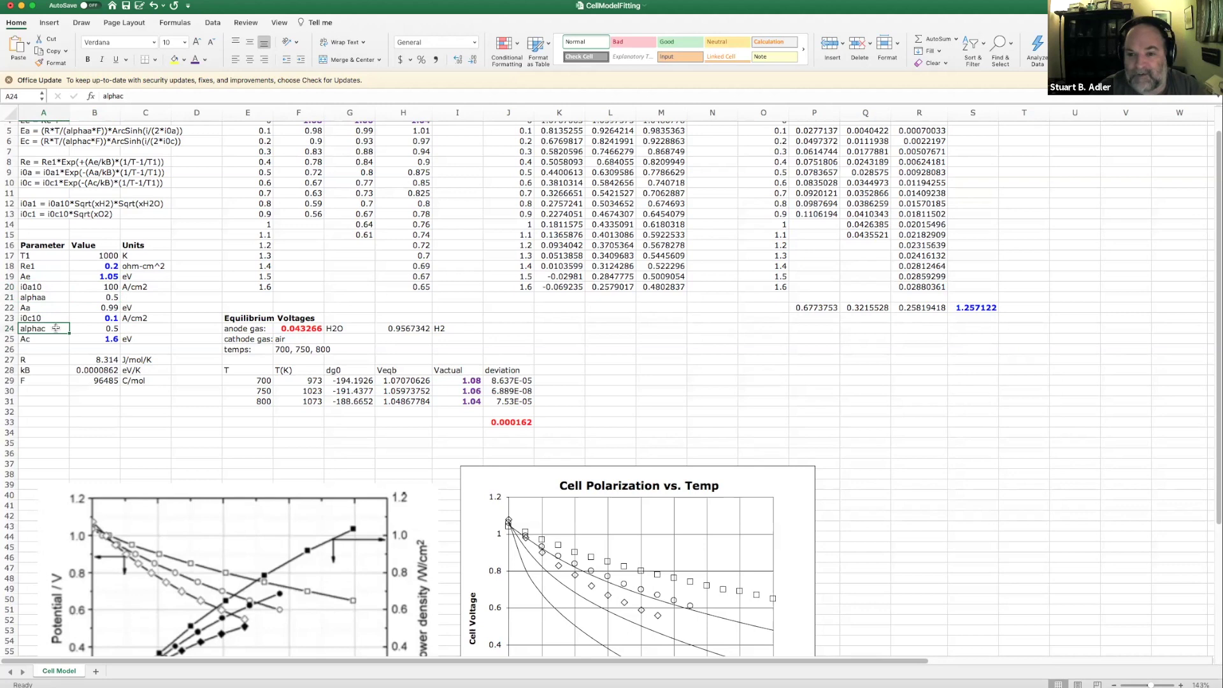
{"action": "left_click", "coordinate": [56, 297]}
{"action": "left_click", "coordinate": [54, 319]}
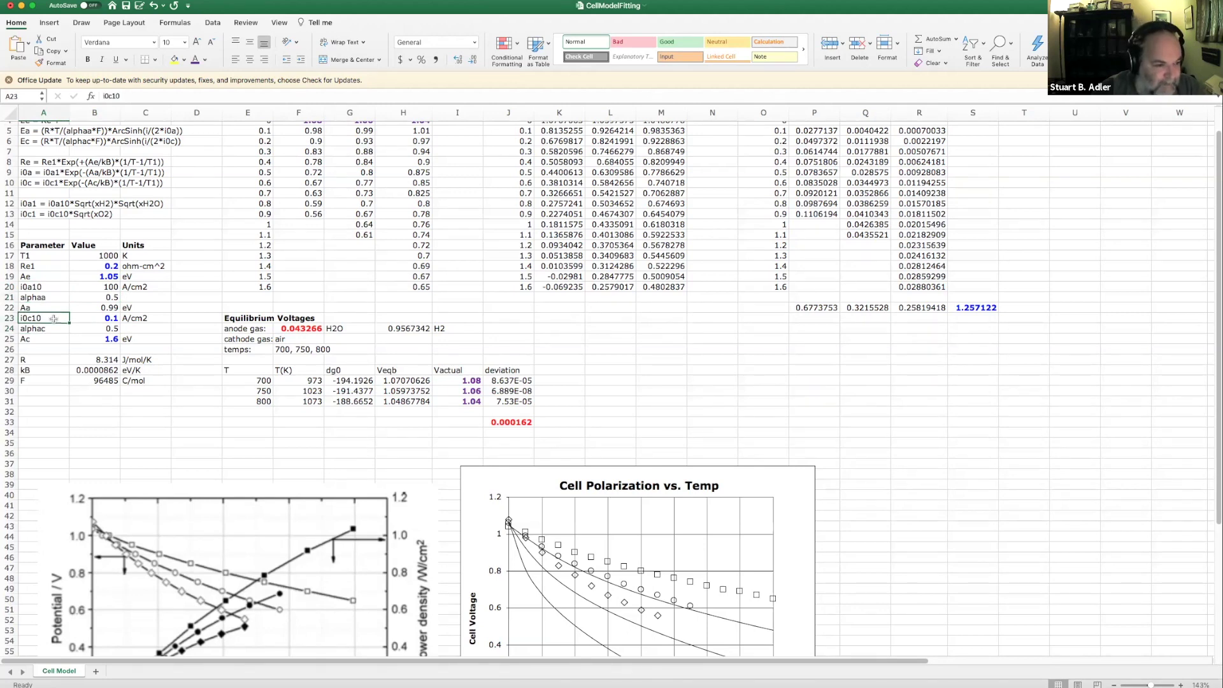
{"action": "left_click", "coordinate": [88, 318]}
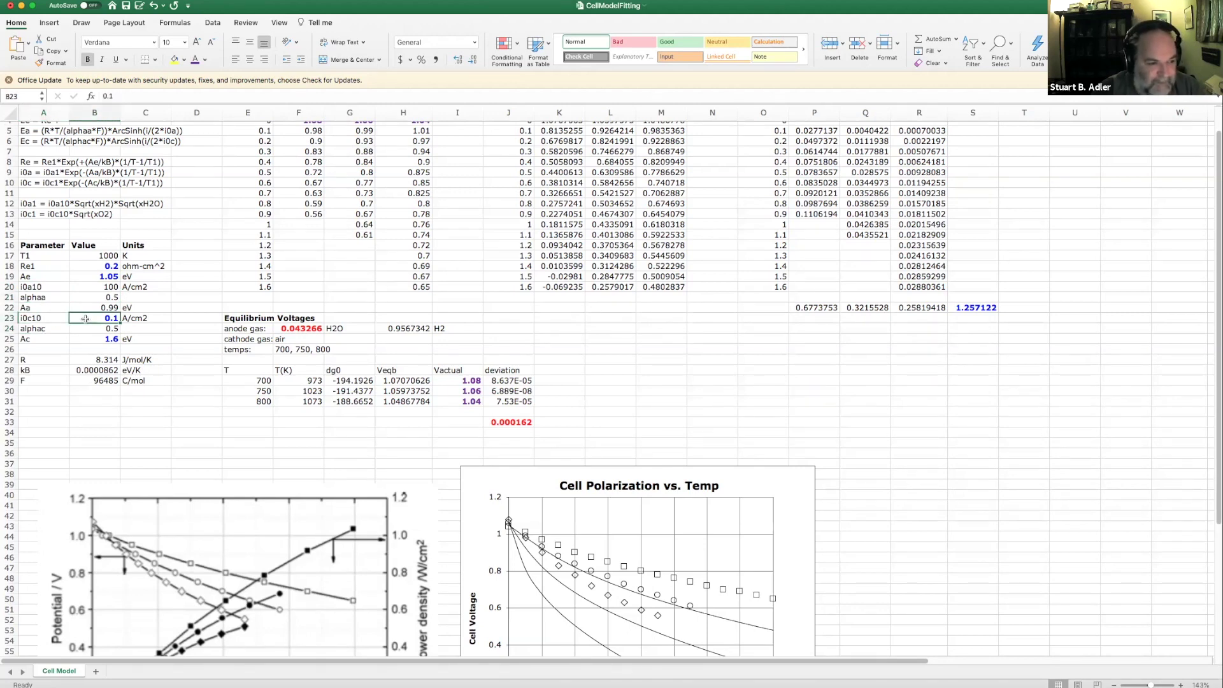
{"action": "left_click", "coordinate": [40, 318]}
{"action": "left_click", "coordinate": [91, 317]}
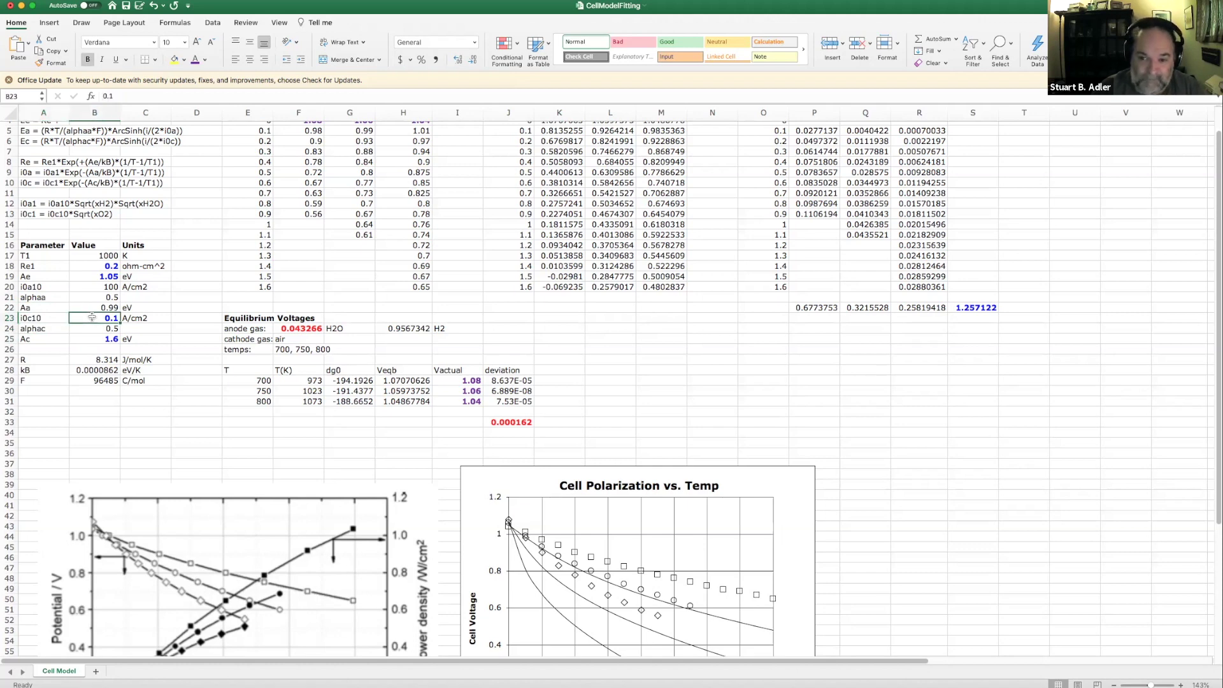
{"action": "left_click", "coordinate": [83, 340]}
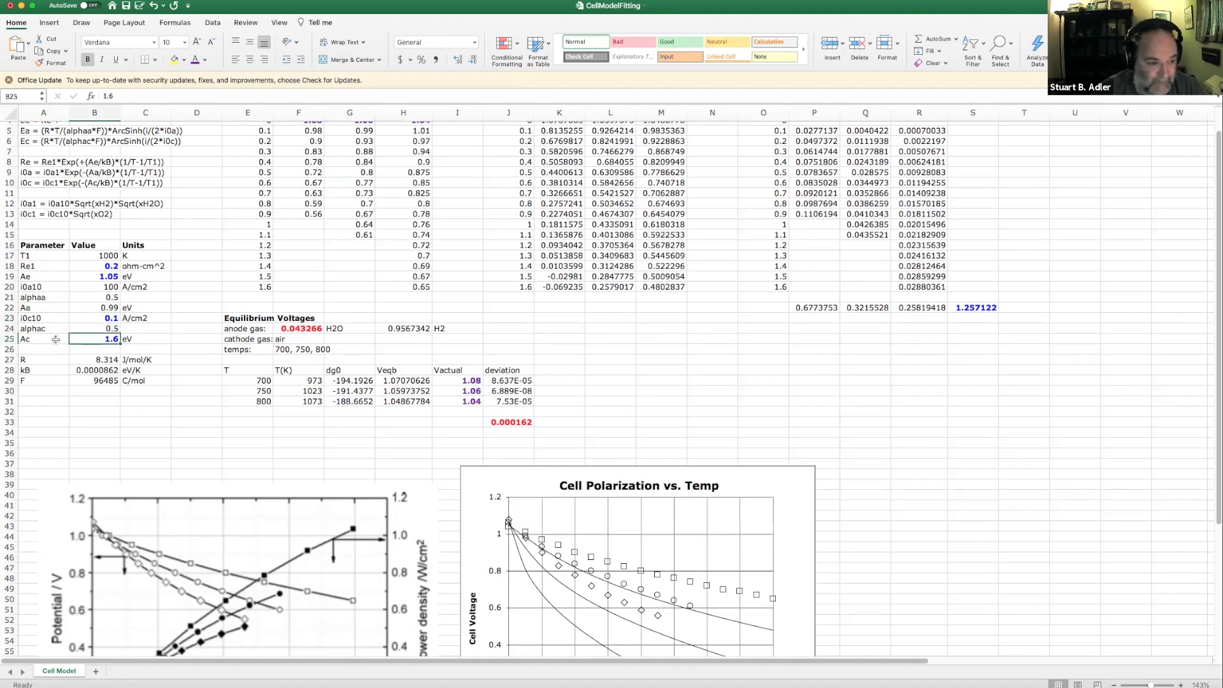
{"action": "left_click", "coordinate": [55, 339]}
{"action": "left_click", "coordinate": [84, 337]}
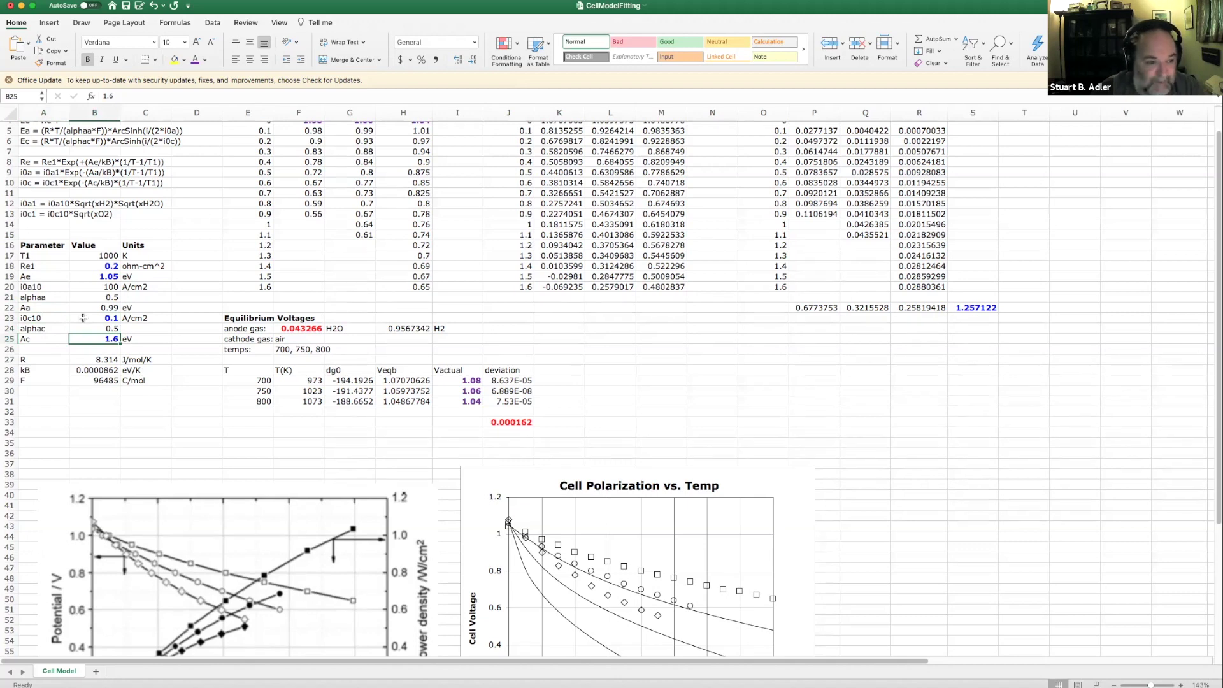
{"action": "scroll", "coordinate": [173, 338], "scroll_direction": "down", "scroll_amount": 1}
{"action": "scroll", "coordinate": [175, 339], "scroll_direction": "down", "scroll_amount": 2}
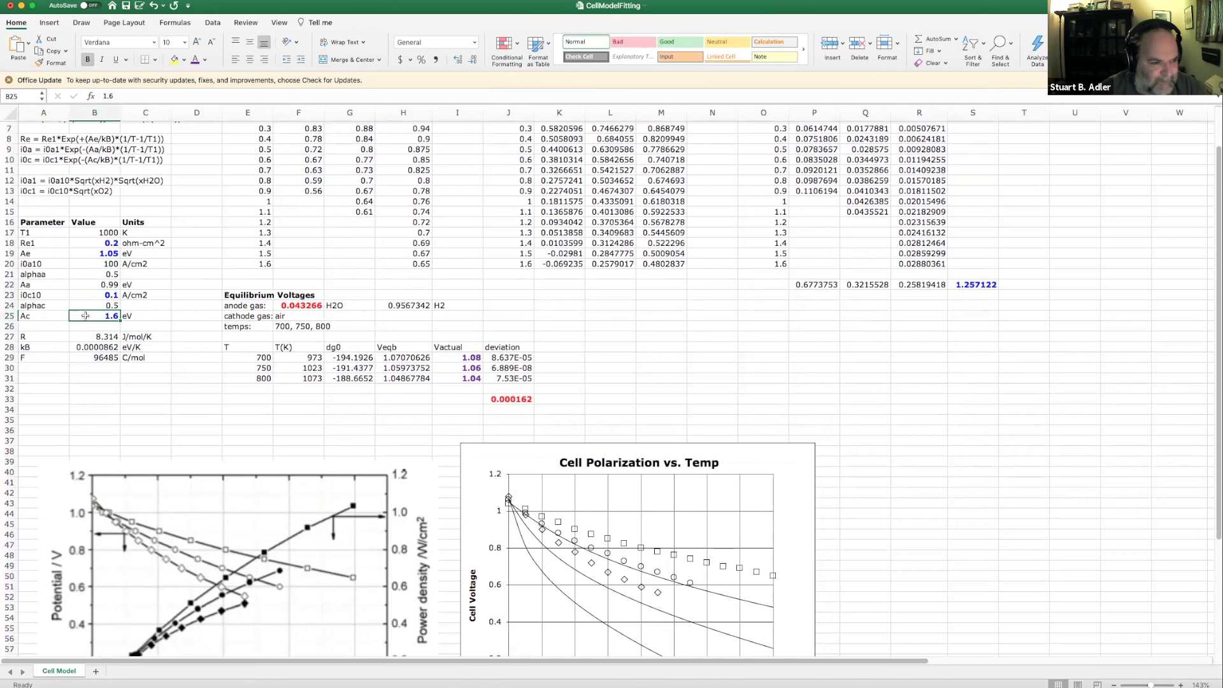
{"action": "left_click", "coordinate": [85, 295]}
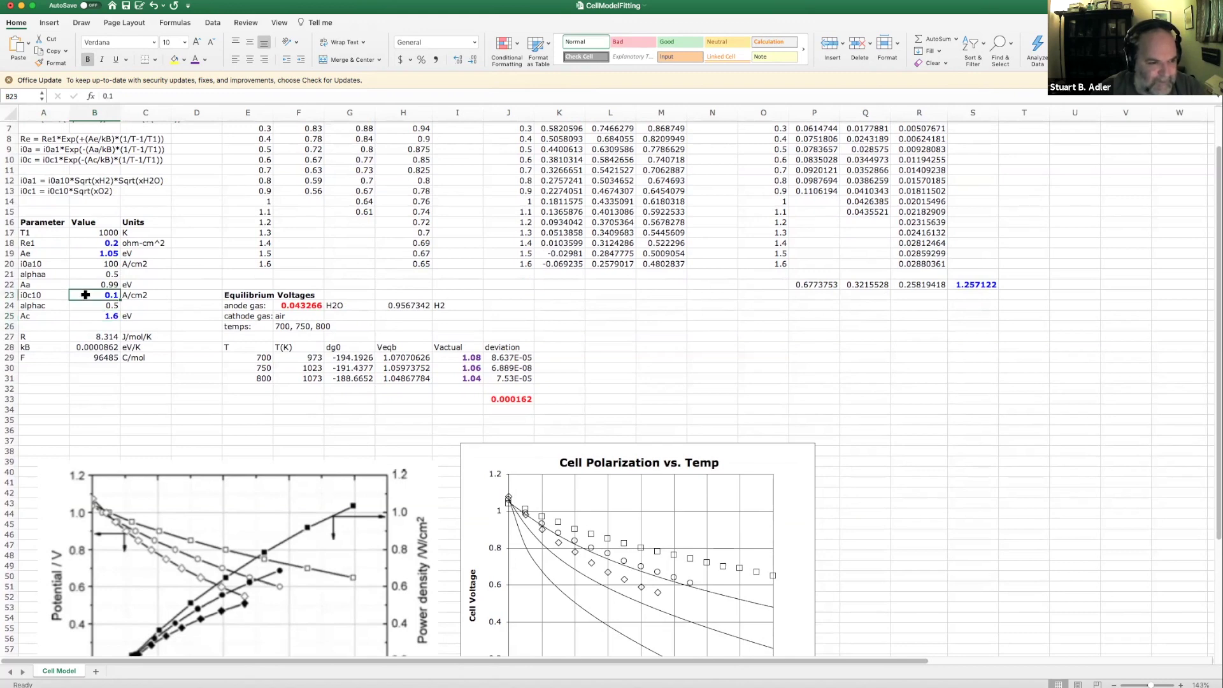
{"action": "left_click", "coordinate": [81, 252]}
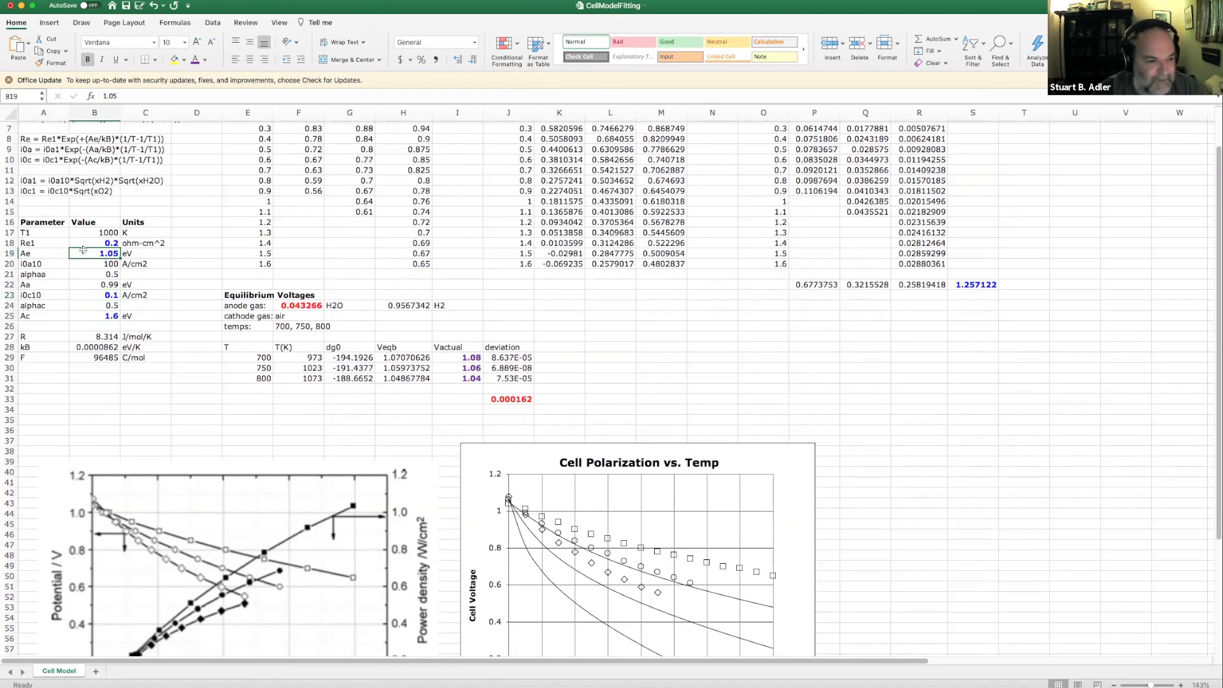
{"action": "left_click", "coordinate": [83, 244]}
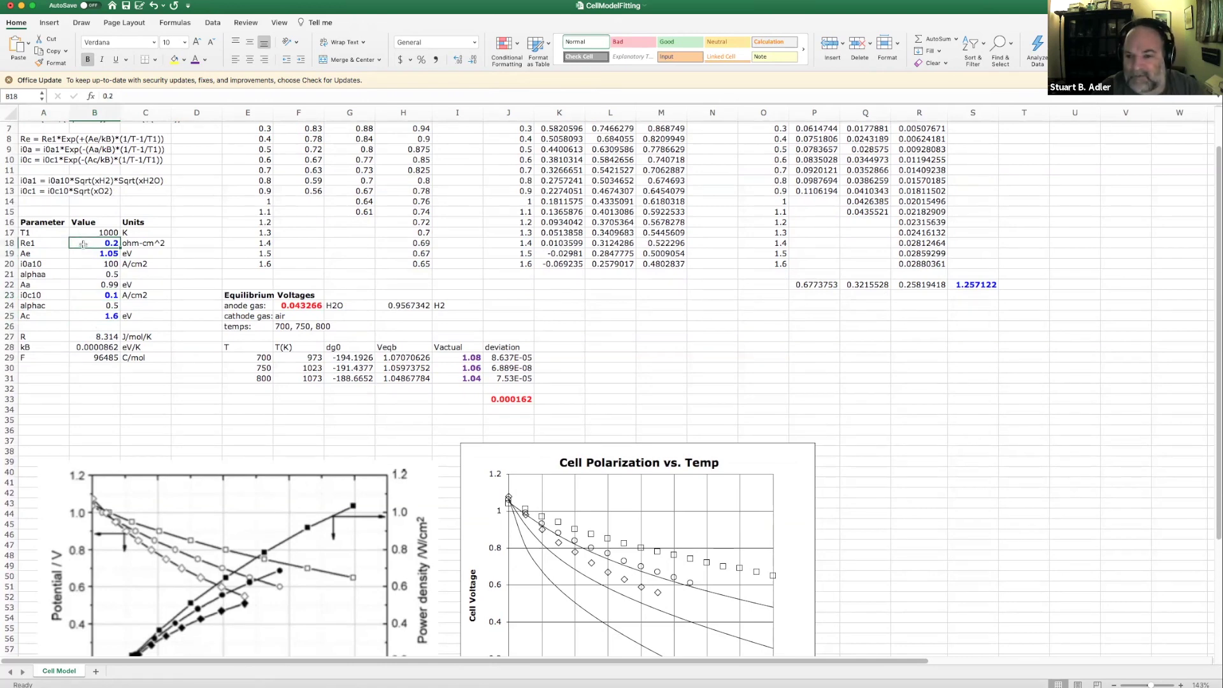
{"action": "left_click", "coordinate": [298, 419]}
{"action": "scroll", "coordinate": [664, 319], "scroll_direction": "down", "scroll_amount": 2}
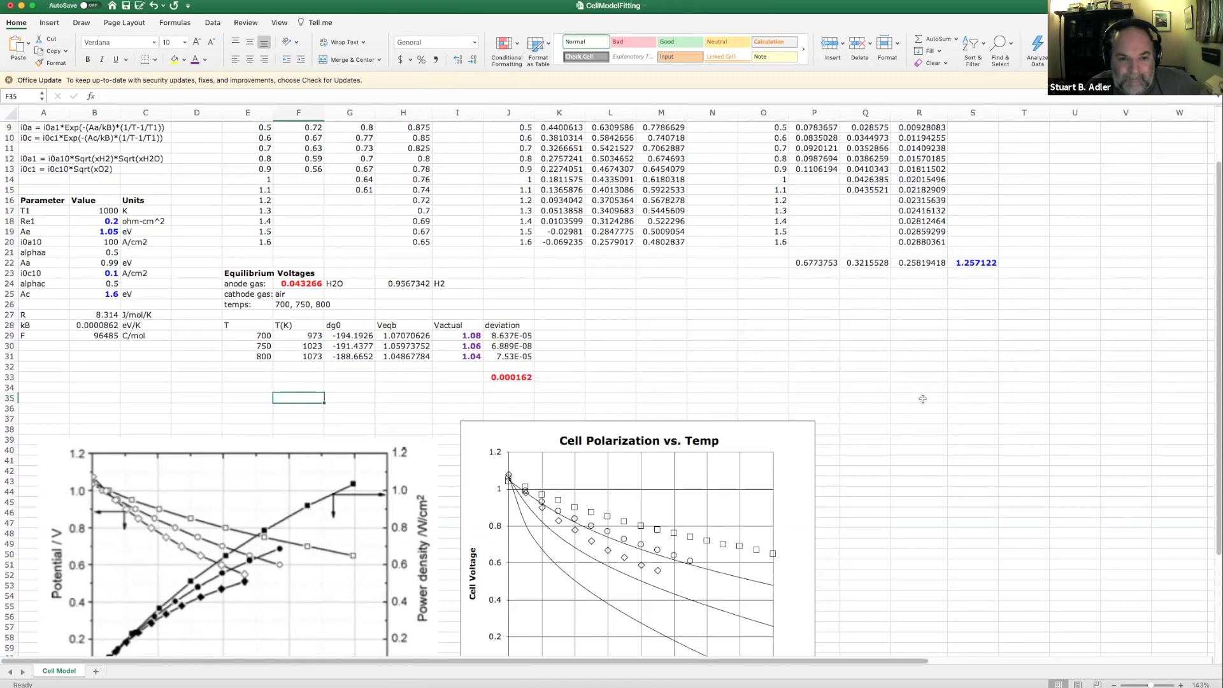
{"action": "scroll", "coordinate": [923, 399], "scroll_direction": "up", "scroll_amount": 8}
{"action": "left_click_drag", "start_coordinate": [261, 158], "coordinate": [405, 323]}
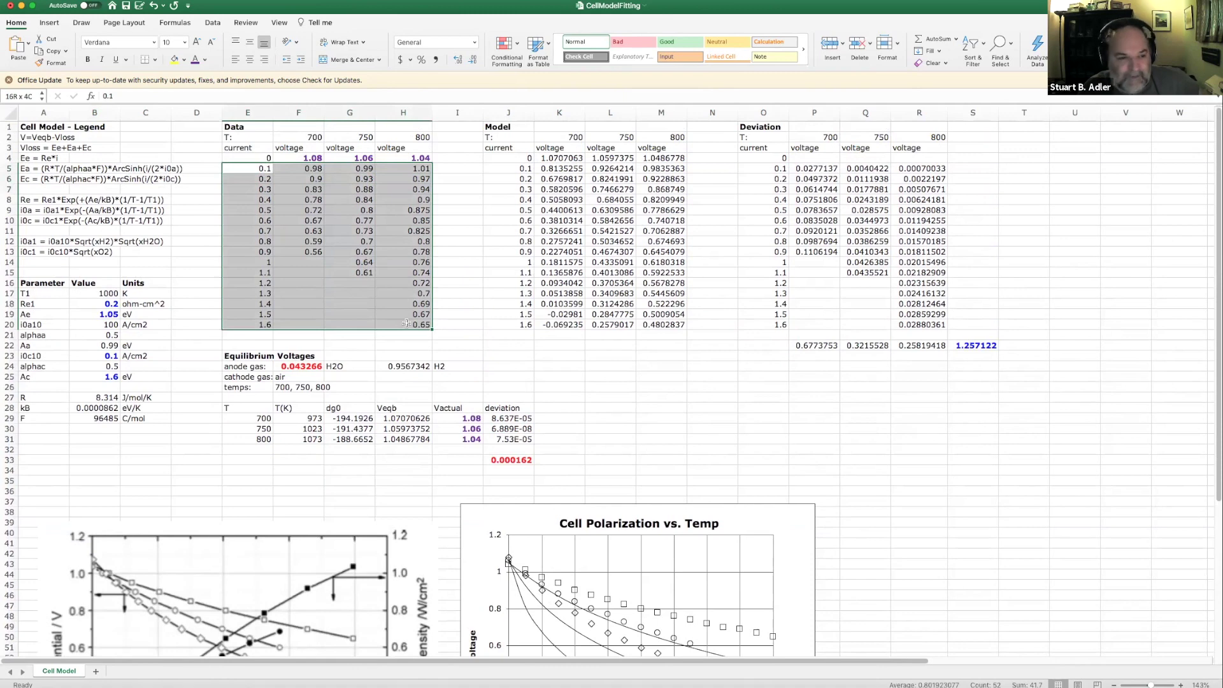
{"action": "left_click_drag", "start_coordinate": [406, 323], "coordinate": [406, 323]}
{"action": "left_click_drag", "start_coordinate": [509, 168], "coordinate": [666, 324]}
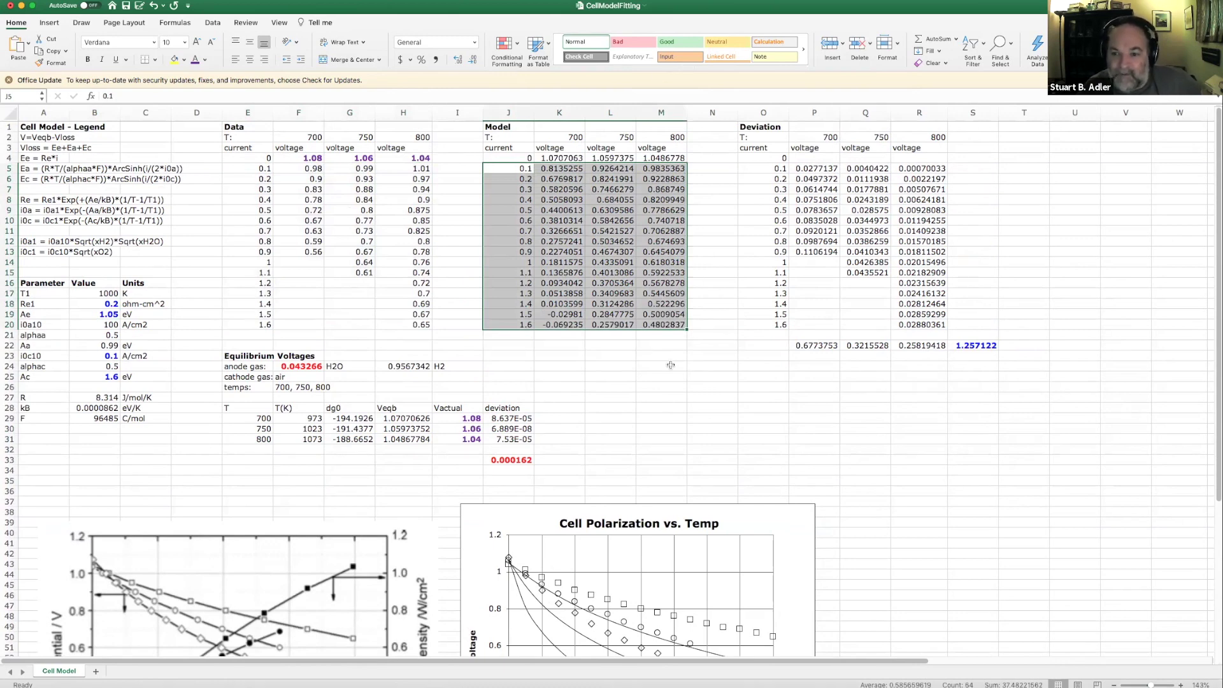
{"action": "left_click_drag", "start_coordinate": [559, 169], "coordinate": [663, 324]}
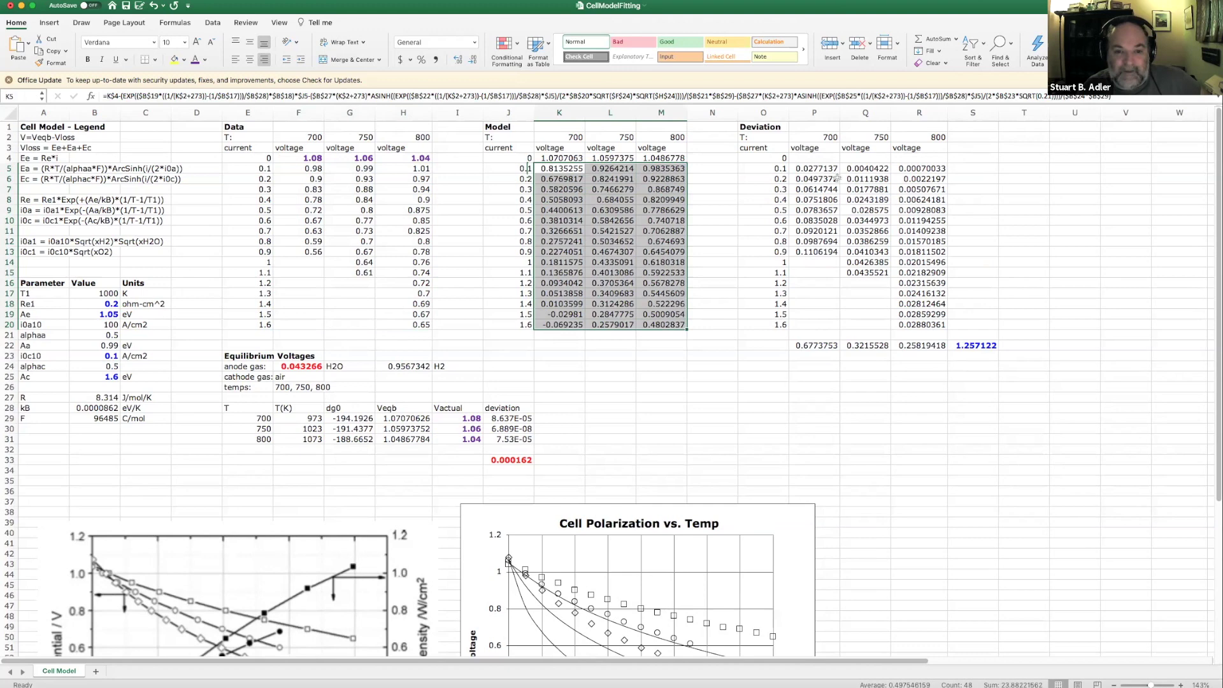
{"action": "left_click_drag", "start_coordinate": [816, 170], "coordinate": [894, 320]}
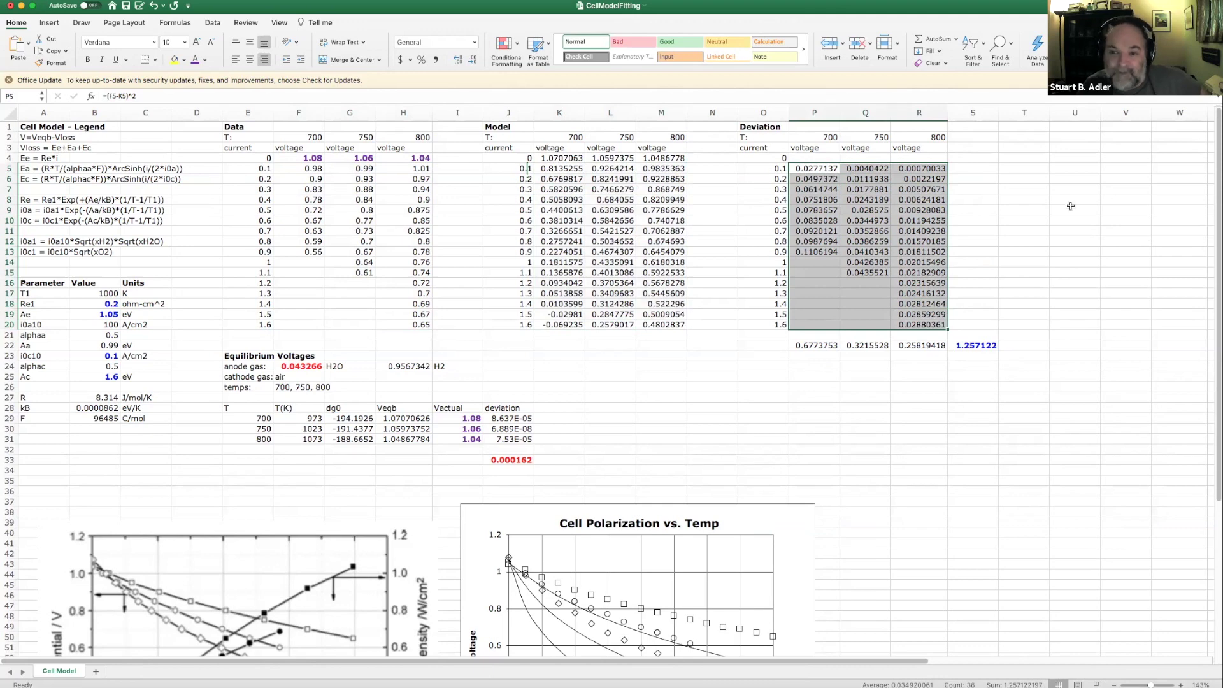
{"action": "double_click", "coordinate": [814, 168]}
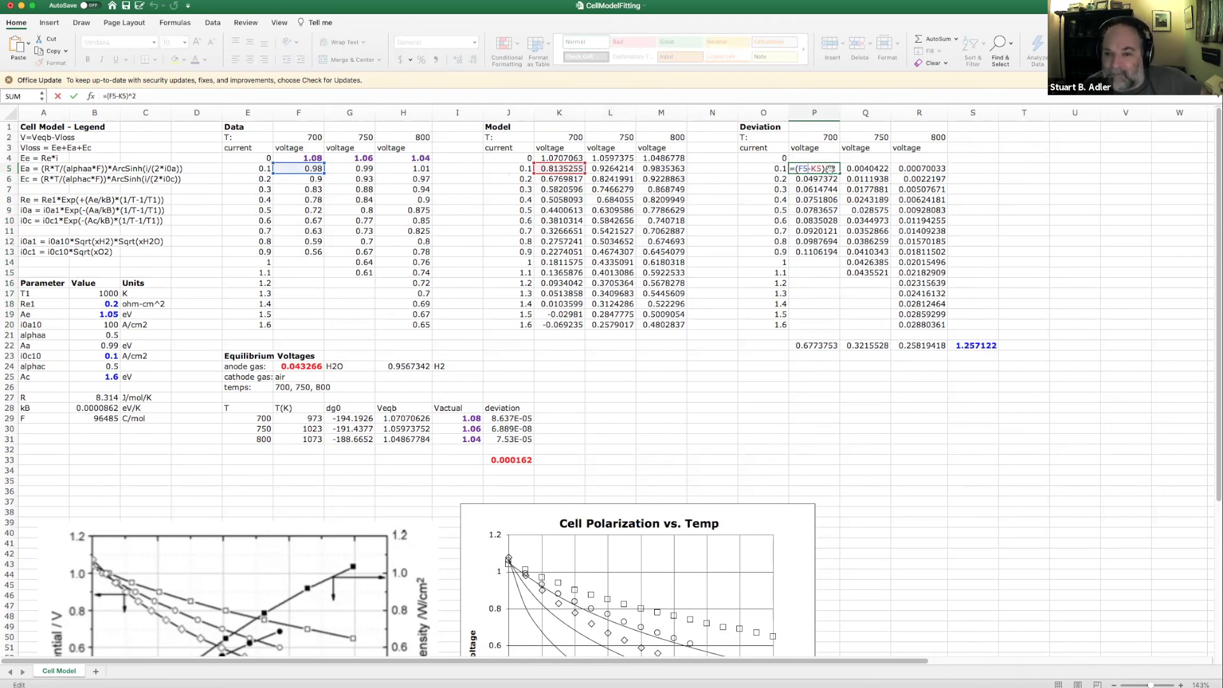
{"action": "left_click", "coordinate": [1007, 177]}
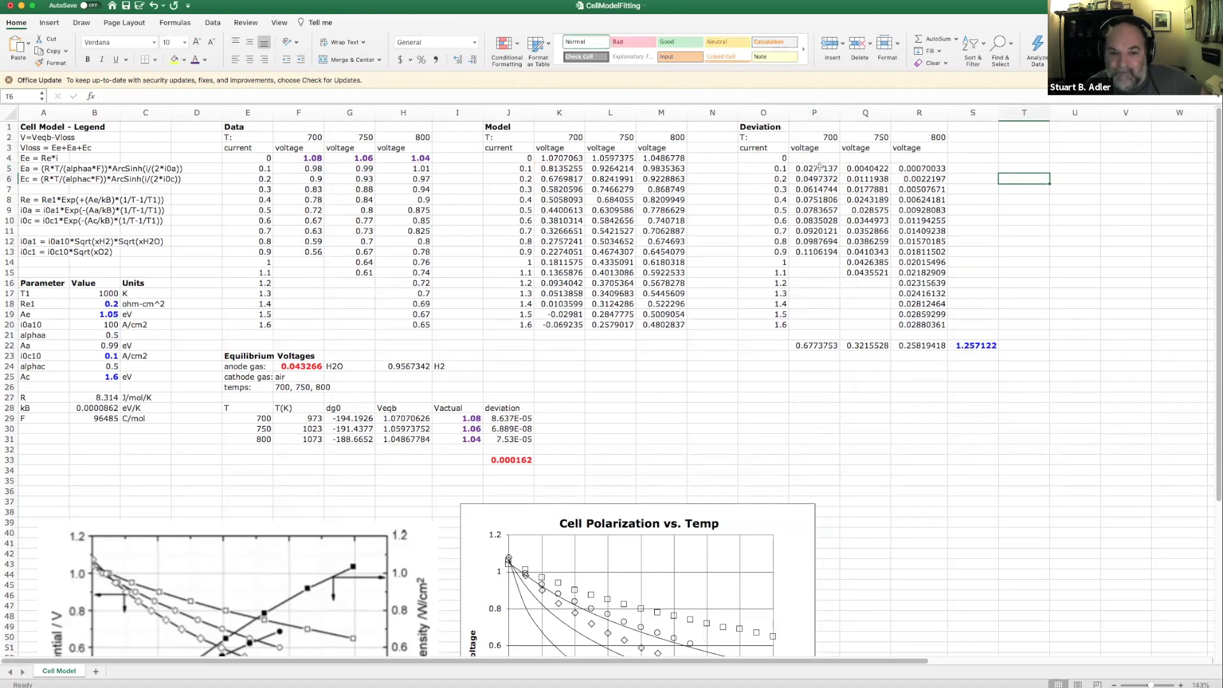
{"action": "left_click_drag", "start_coordinate": [820, 166], "coordinate": [824, 254]}
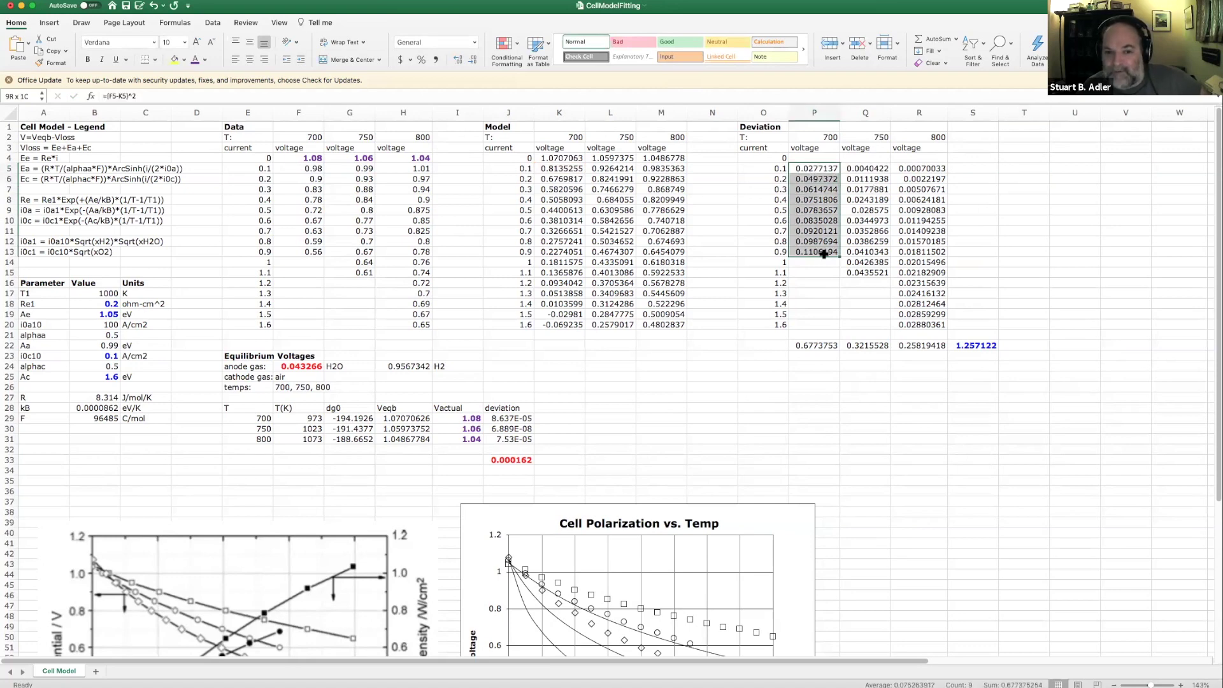
{"action": "double_click", "coordinate": [820, 345]}
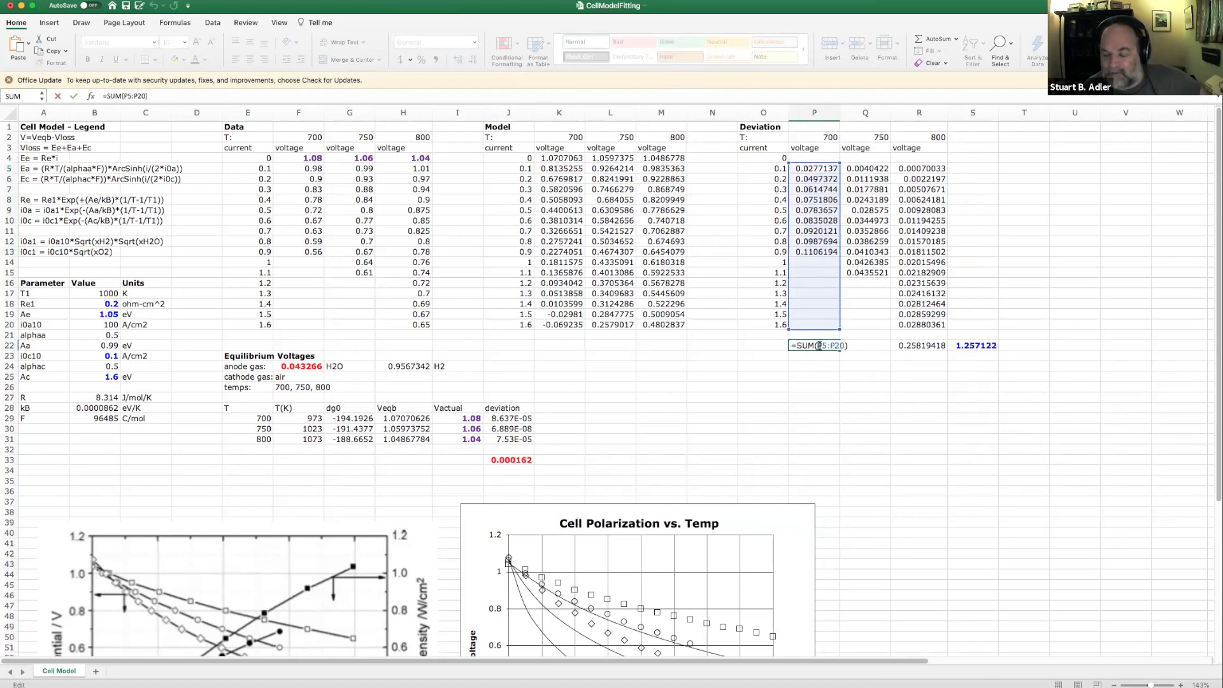
{"action": "key", "text": "Return"}
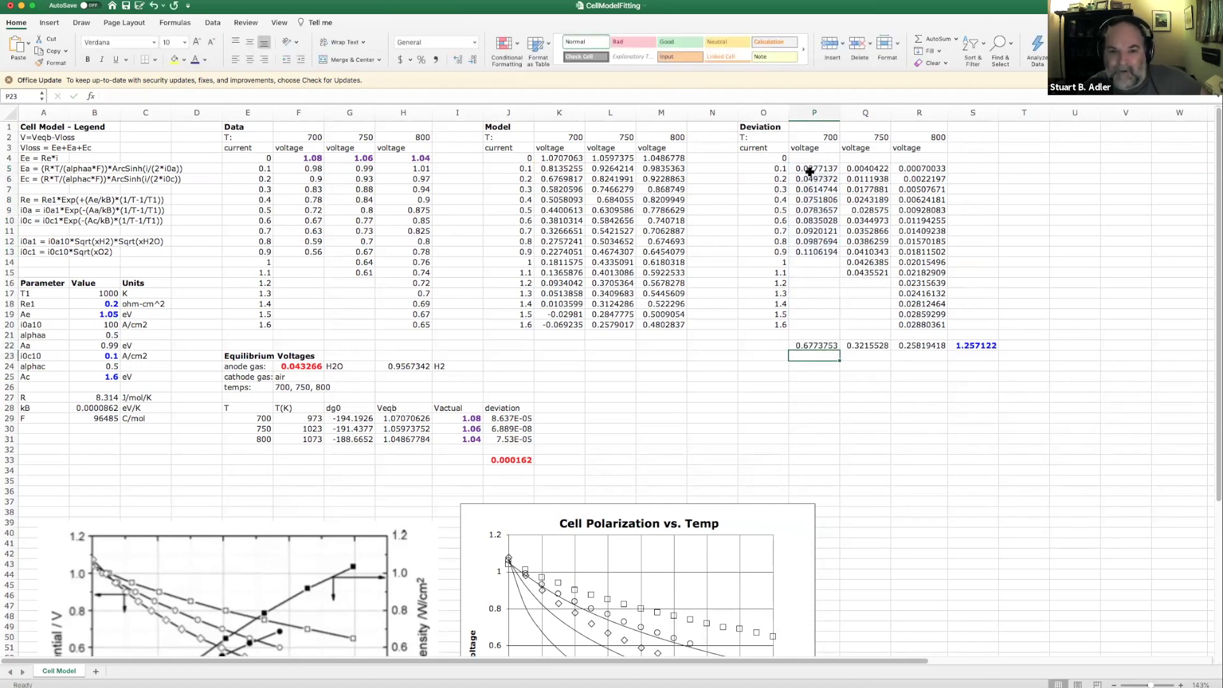
{"action": "left_click_drag", "start_coordinate": [820, 346], "coordinate": [938, 347]}
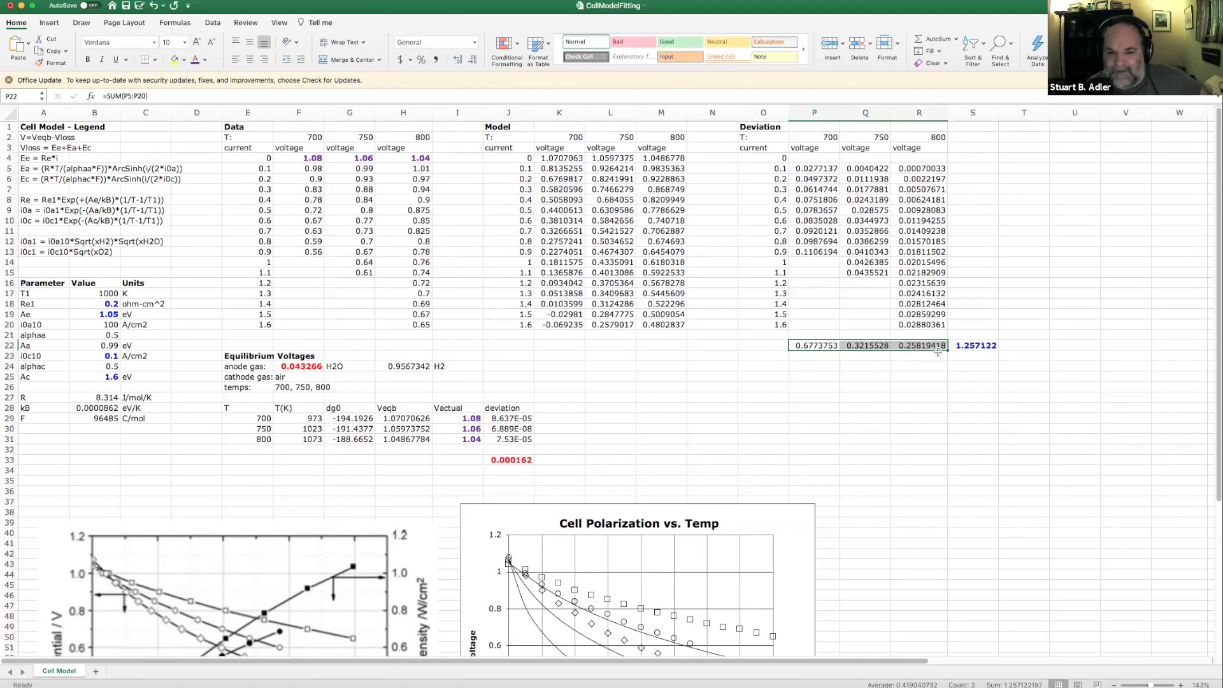
{"action": "left_click", "coordinate": [959, 395]}
{"action": "double_click", "coordinate": [969, 345]}
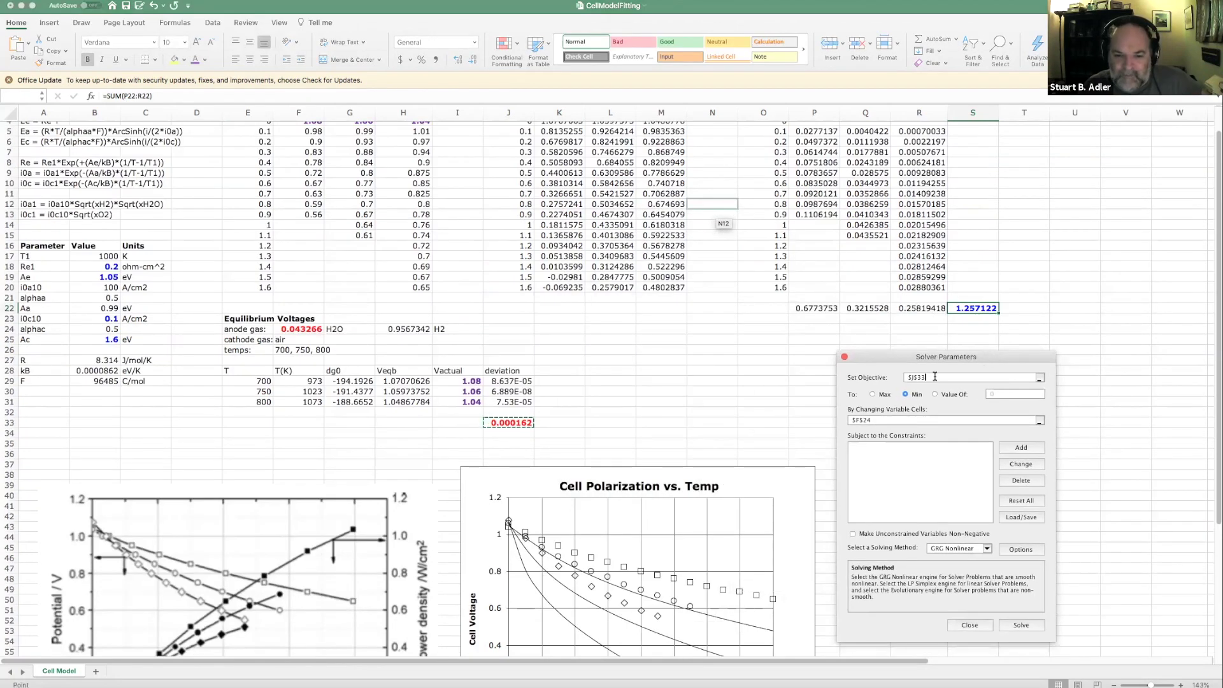
Make S22 the Solver objective to minimize and clear the old variable cell reference.
{"action": "left_click", "coordinate": [978, 307]}
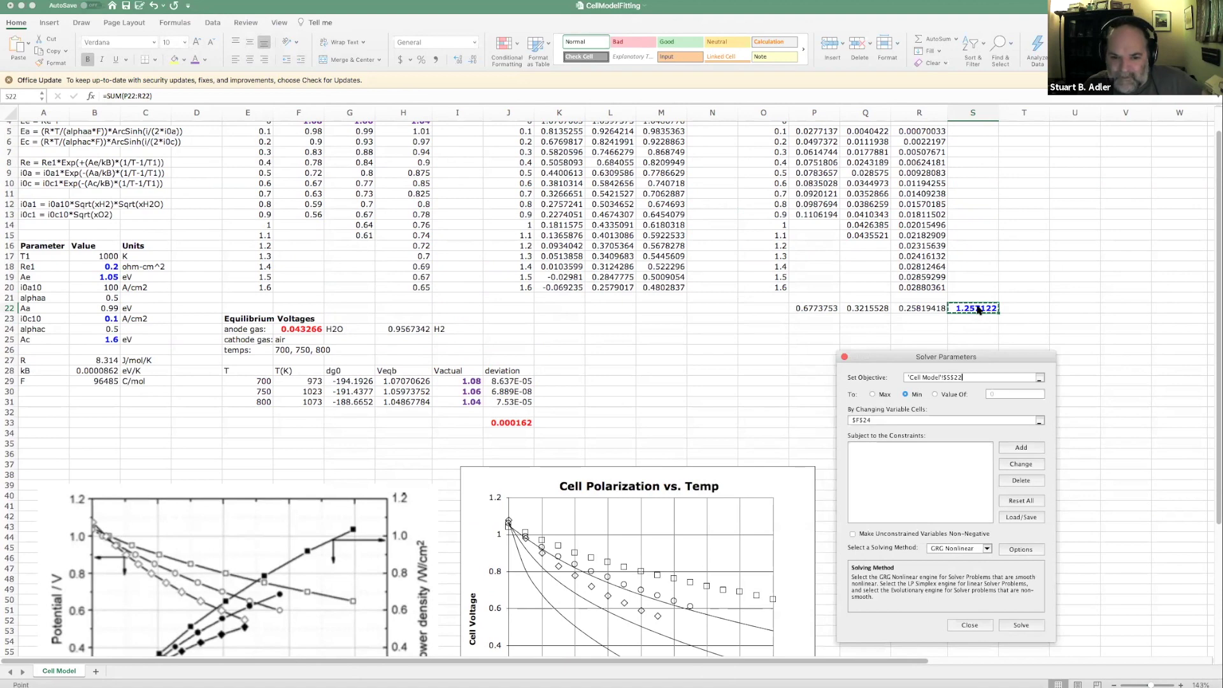
{"action": "left_click", "coordinate": [906, 395]}
{"action": "scroll", "coordinate": [905, 396], "scroll_direction": "down", "scroll_amount": 3}
{"action": "left_click_drag", "start_coordinate": [942, 355], "coordinate": [685, 317]}
Enter $B$18,$B$19,$B$23,$B$25 (Re1, Ae, i0c10, Ac) as the changing variable cells.
{"action": "left_click", "coordinate": [601, 381]}
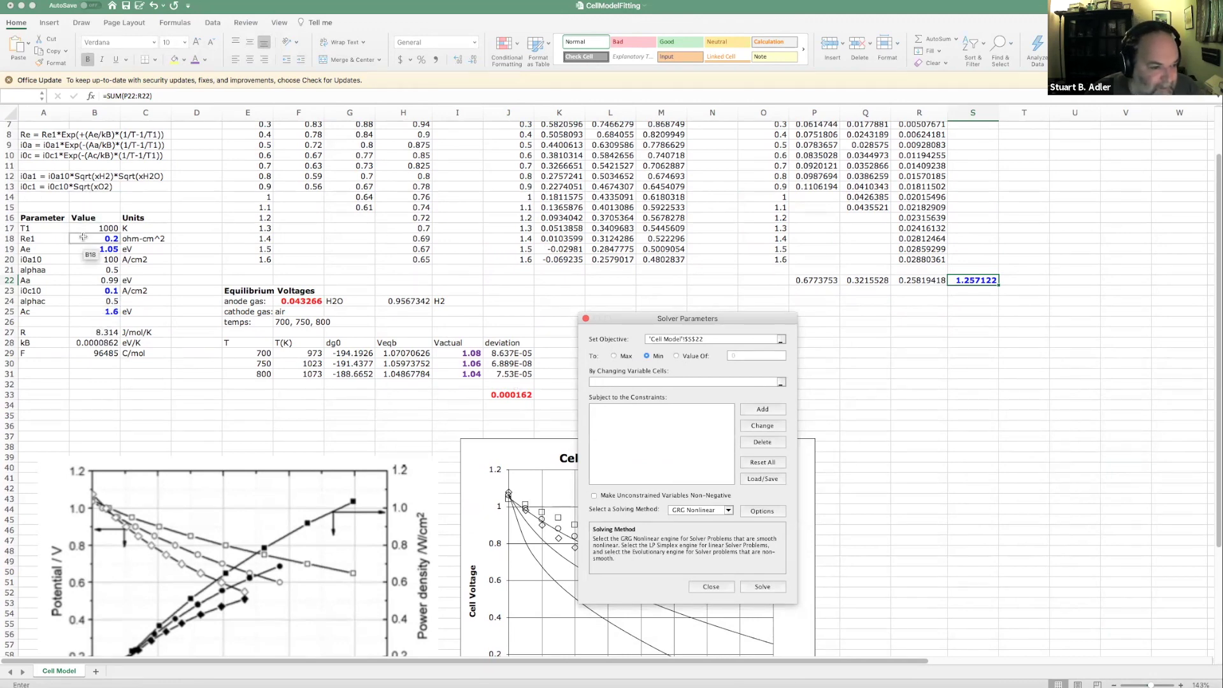
{"action": "left_click", "coordinate": [84, 238]}
{"action": "left_click", "coordinate": [89, 249], "text": "super"}
{"action": "left_click", "coordinate": [90, 291], "text": "super"}
{"action": "left_click", "coordinate": [89, 311], "text": "super"}
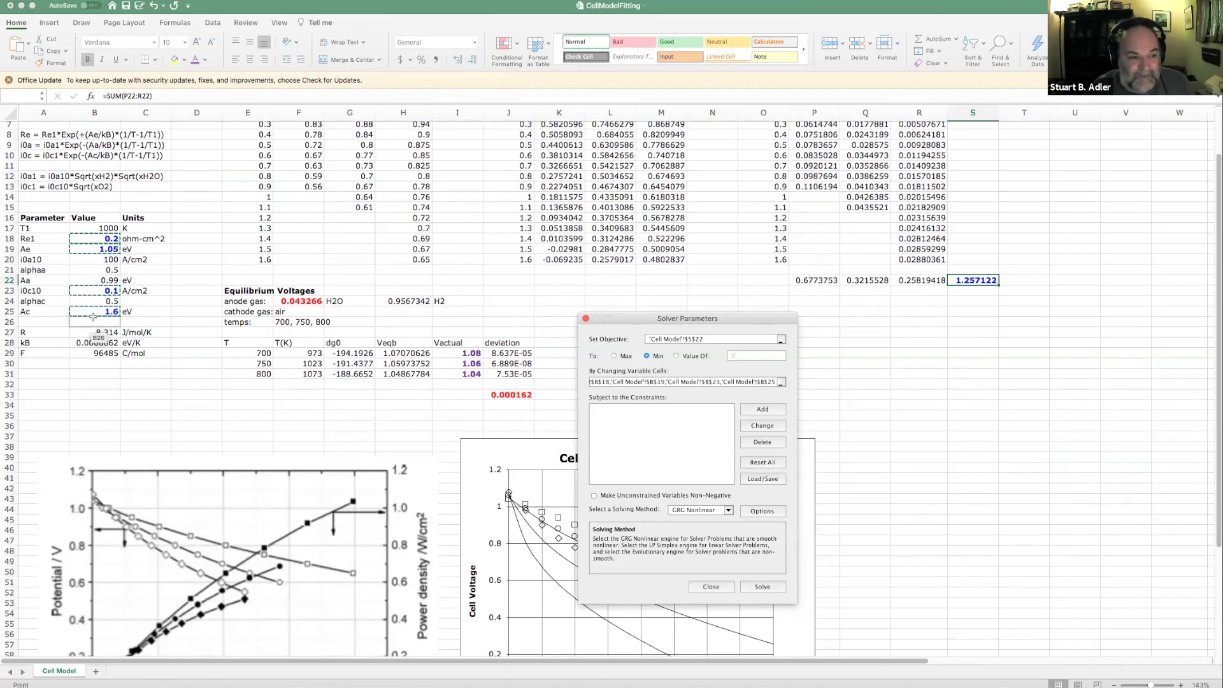
{"action": "left_click_drag", "start_coordinate": [637, 318], "coordinate": [892, 307]}
{"action": "scroll", "coordinate": [718, 408], "scroll_direction": "down", "scroll_amount": 8}
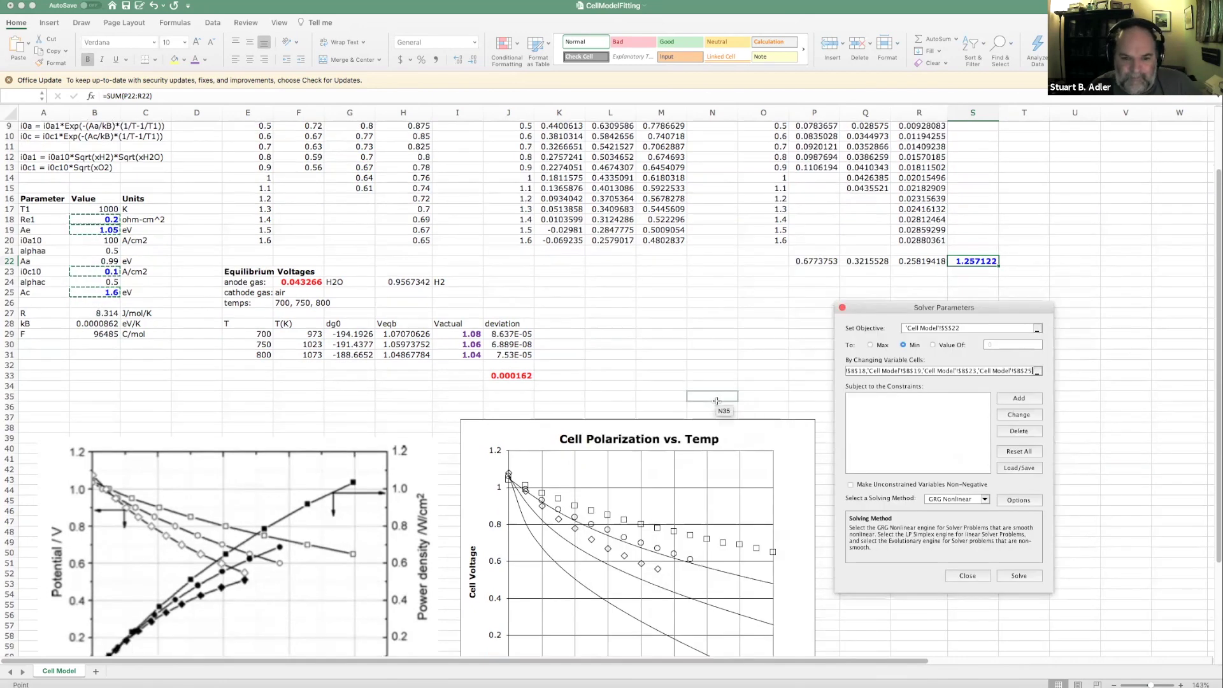
Run Solver and keep the fitted values for Re1, Ae, i0c10 and Ac.
{"action": "left_click", "coordinate": [1020, 576]}
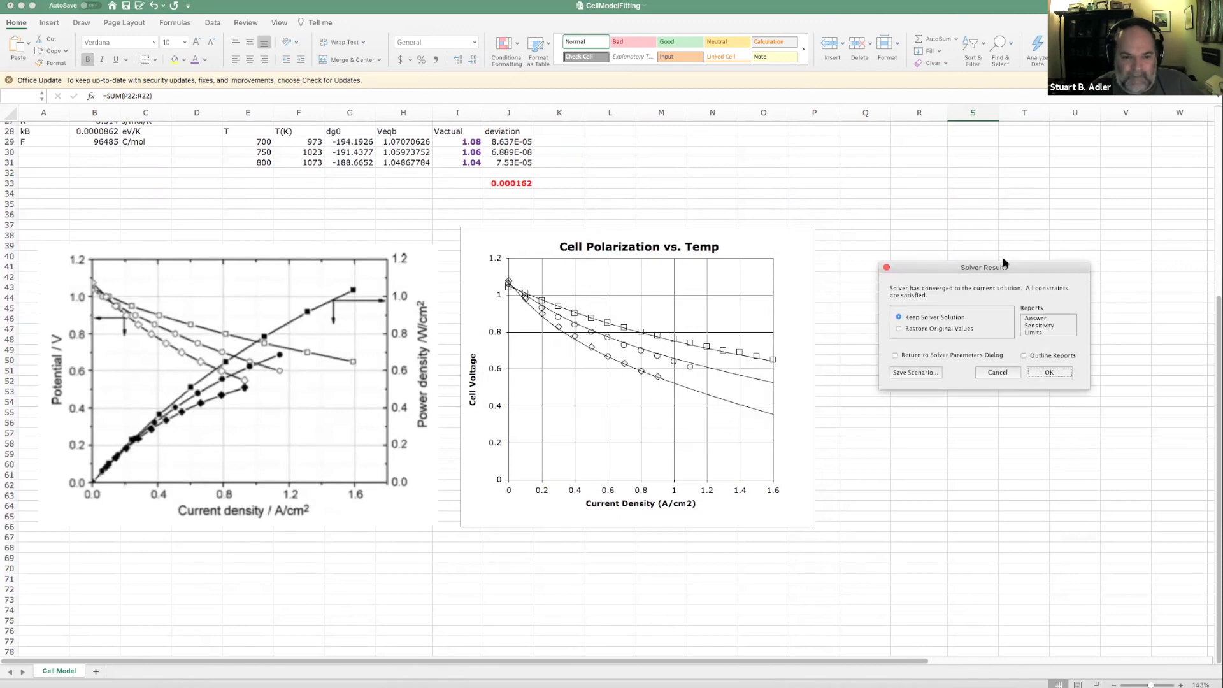
{"action": "left_click_drag", "start_coordinate": [1006, 266], "coordinate": [991, 237]}
{"action": "key", "text": "Return"}
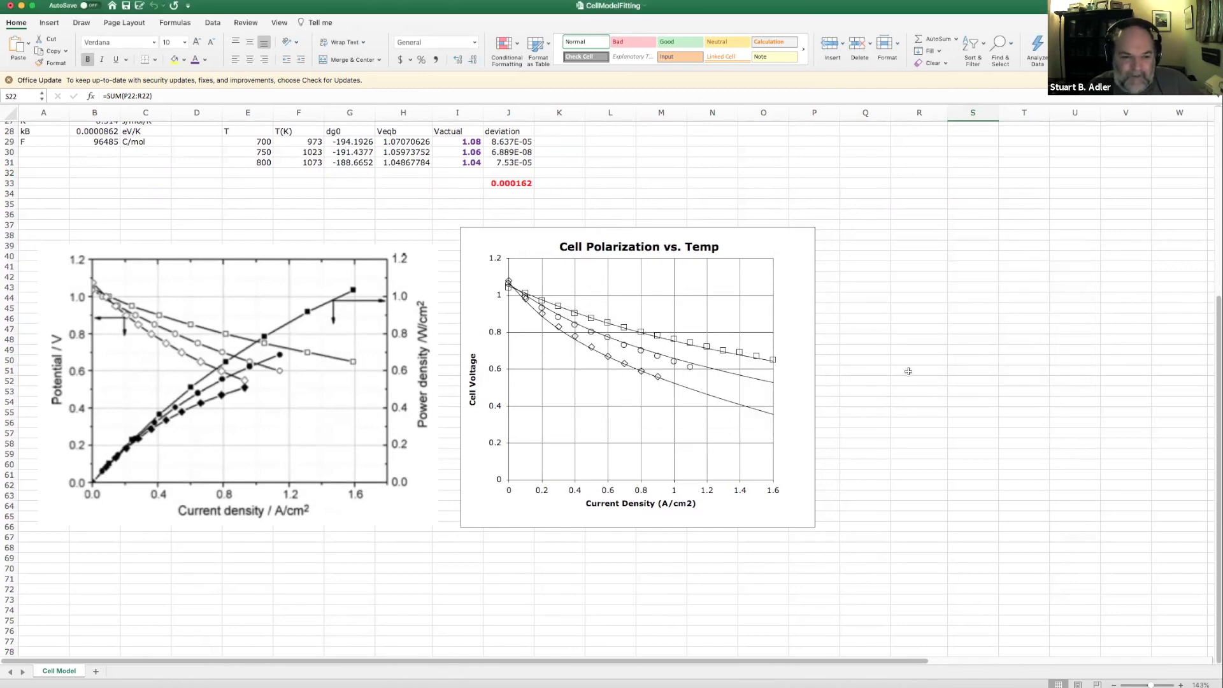